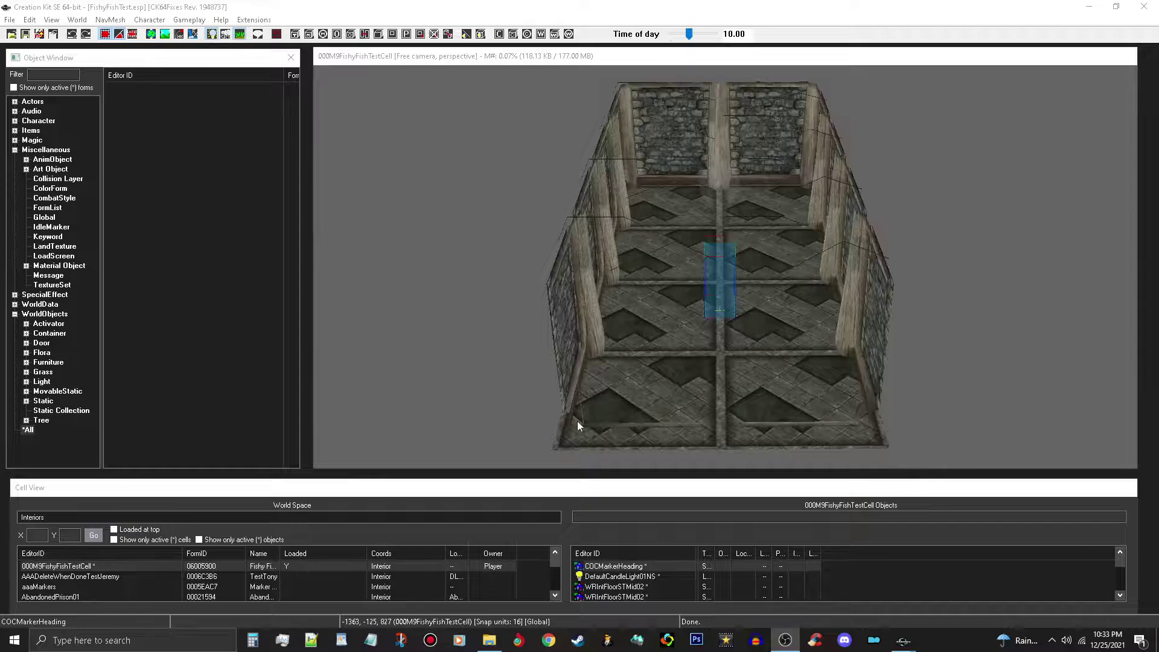
Check the parent masters of FishyFishTest.esp in the plugin and master file list.
{"action": "left_click", "coordinate": [10, 35]}
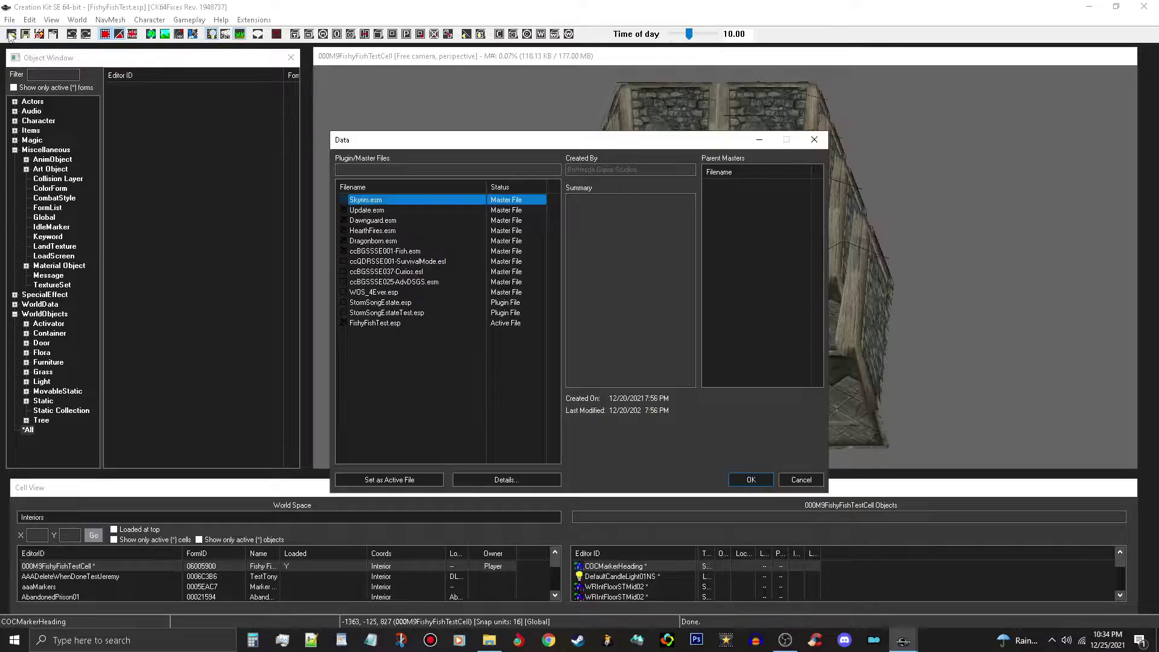
{"action": "left_click", "coordinate": [393, 326]}
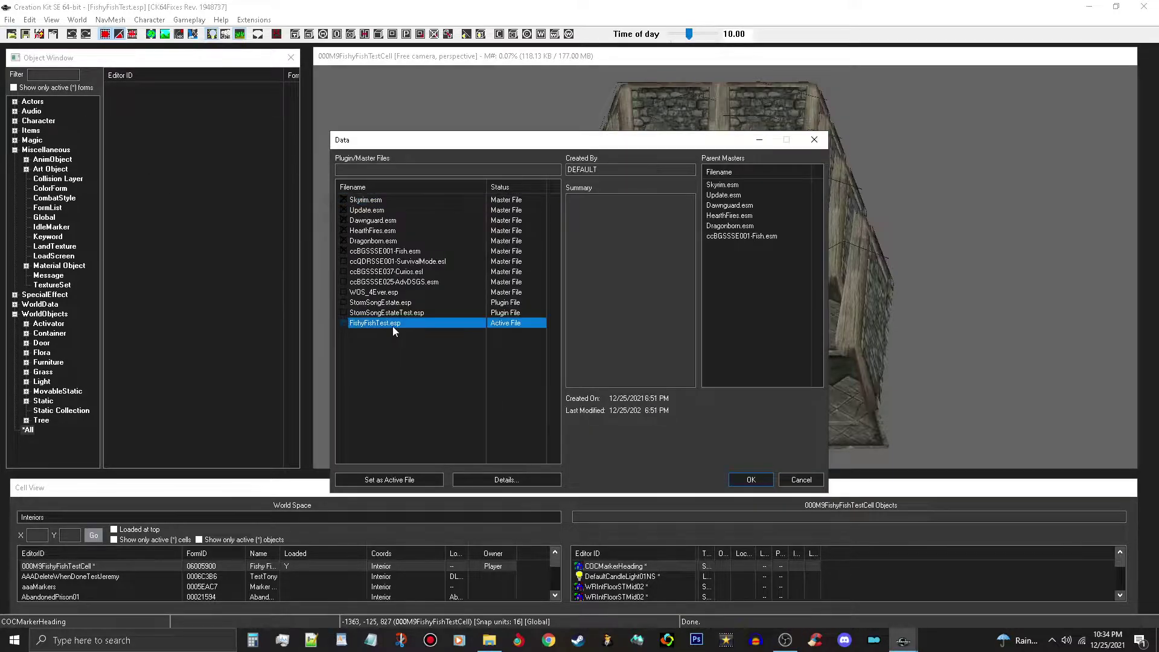
{"action": "left_click", "coordinate": [773, 236]}
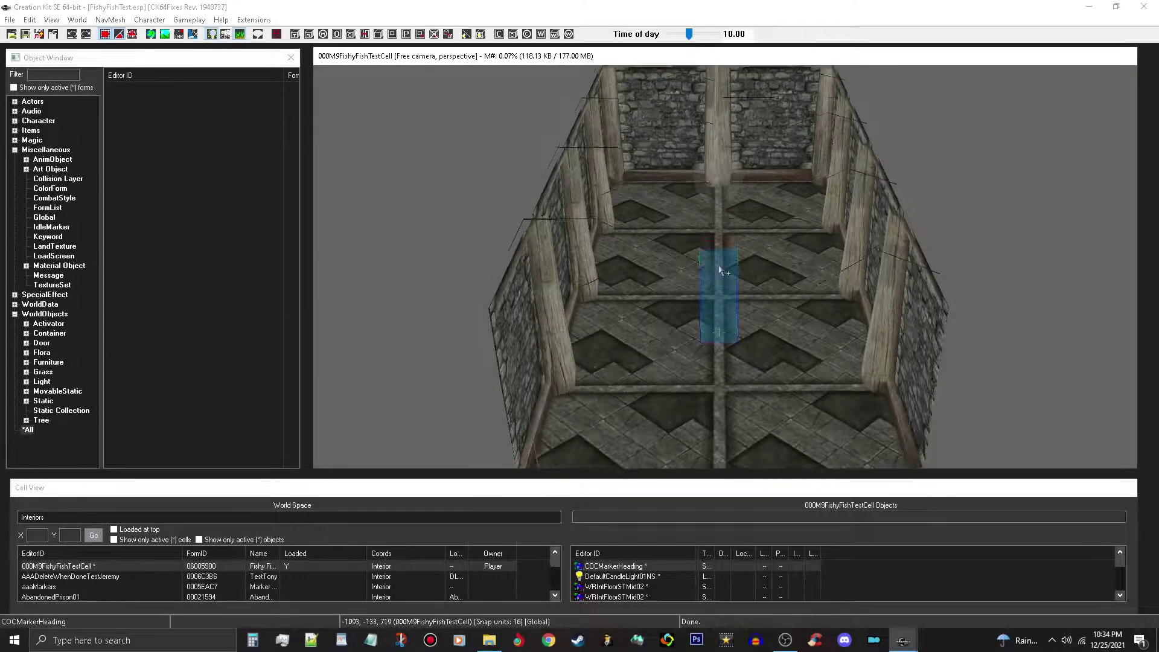
Filter the static world objects by "aqua".
{"action": "middle_click_drag", "start_coordinate": [718, 267], "coordinate": [717, 281]}
{"action": "scroll", "coordinate": [717, 281], "scroll_direction": "up", "scroll_amount": 2}
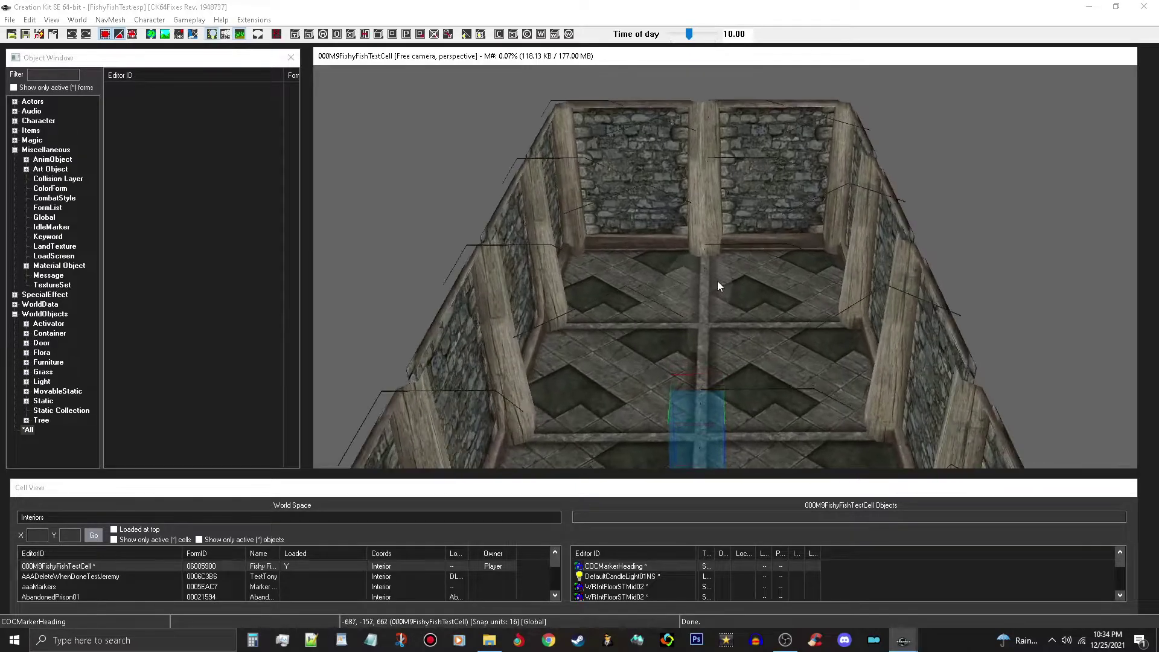
{"action": "scroll", "coordinate": [717, 281], "scroll_direction": "up", "scroll_amount": 6}
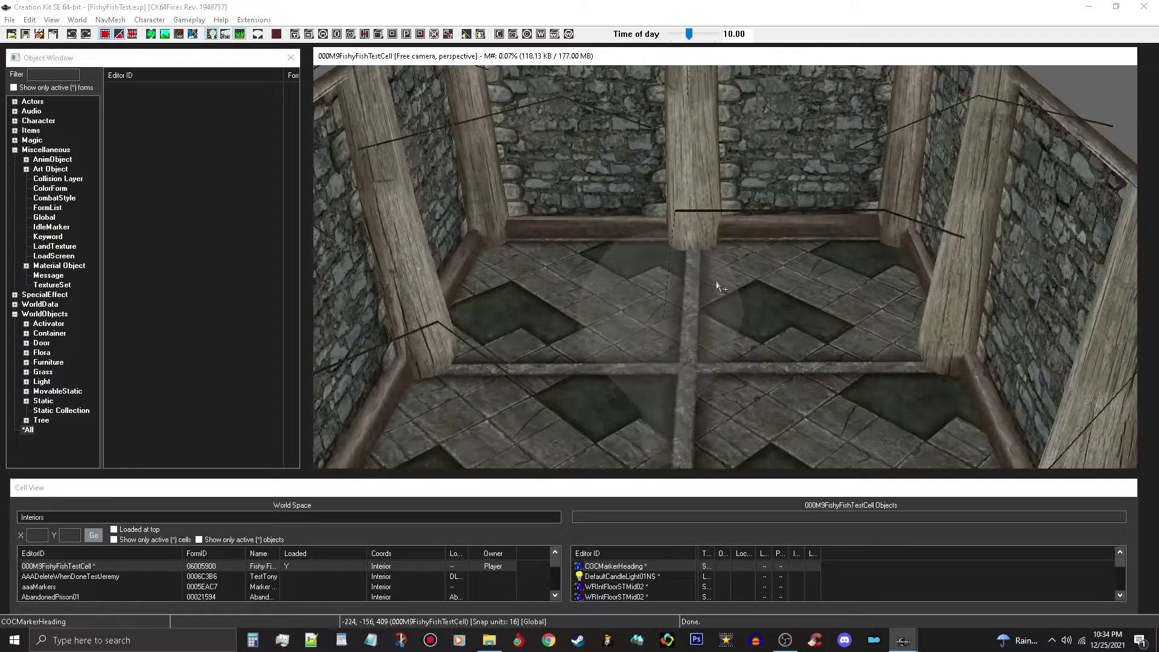
{"action": "left_click", "coordinate": [44, 401]}
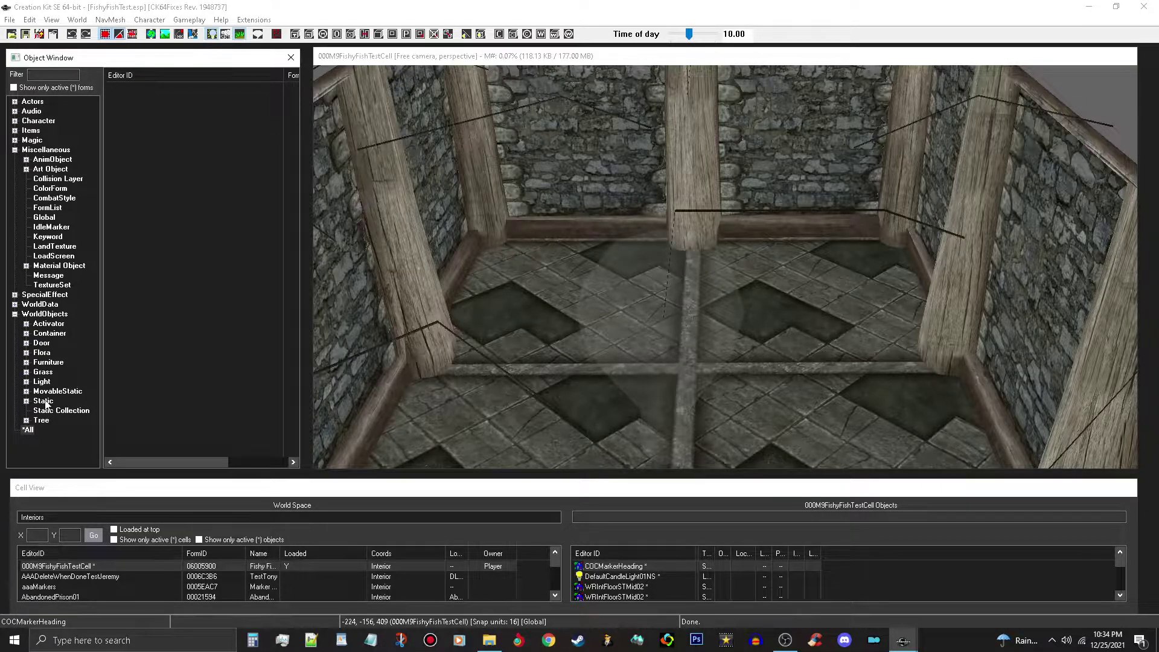
{"action": "left_click", "coordinate": [47, 76]}
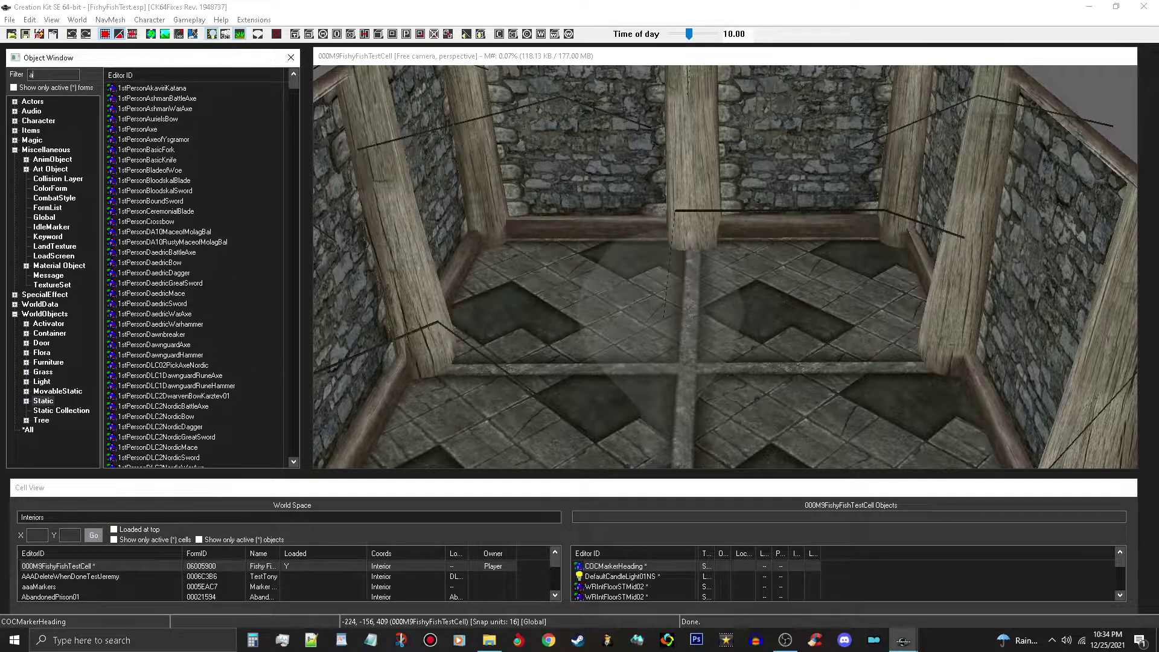
{"action": "type", "text": "aqua"}
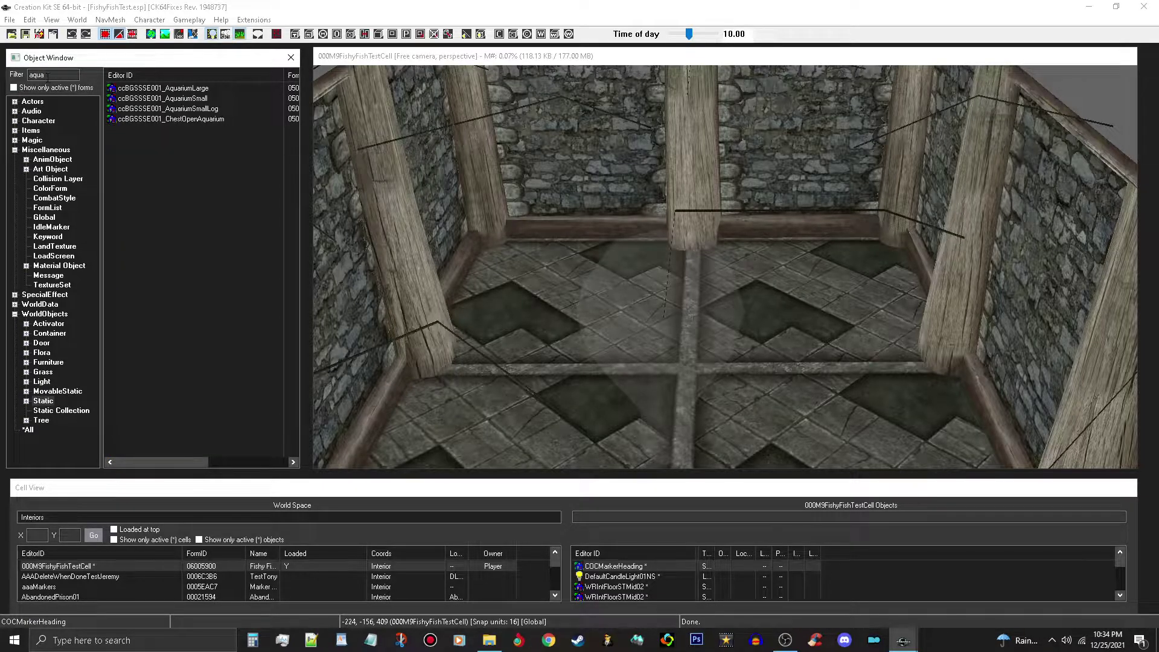
Place ccBGSSSE001_AquariumLarge in the room's far left corner, rotated so its open front faces the room and resting on the floor.
{"action": "left_click", "coordinate": [186, 91]}
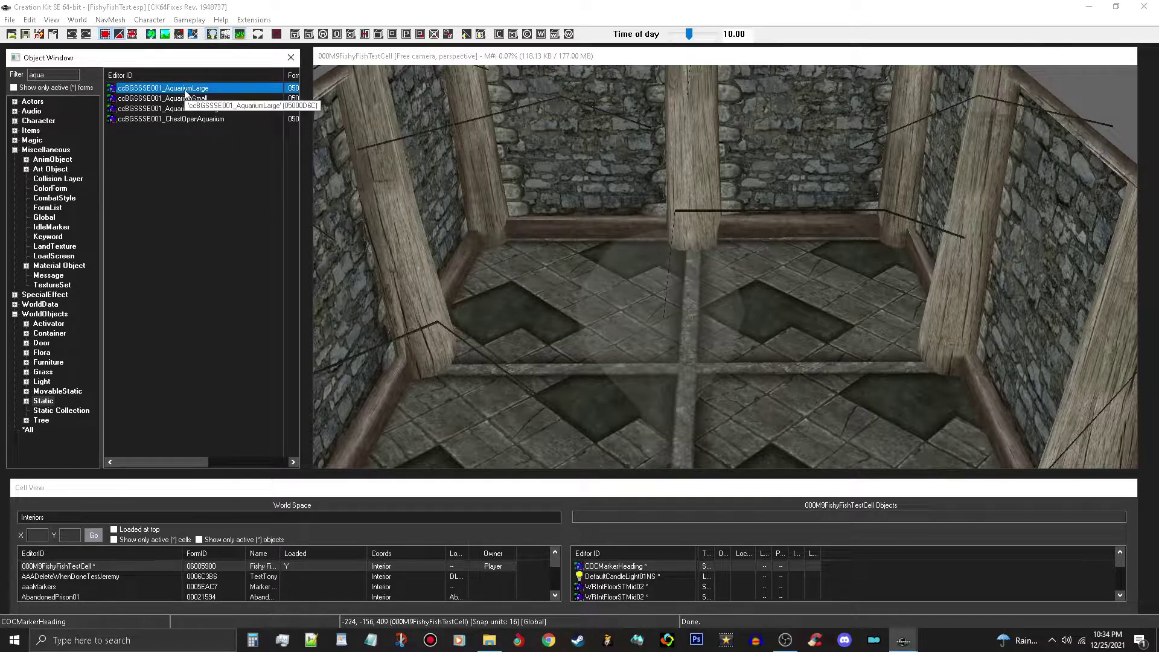
{"action": "left_click_drag", "start_coordinate": [185, 91], "coordinate": [547, 269]}
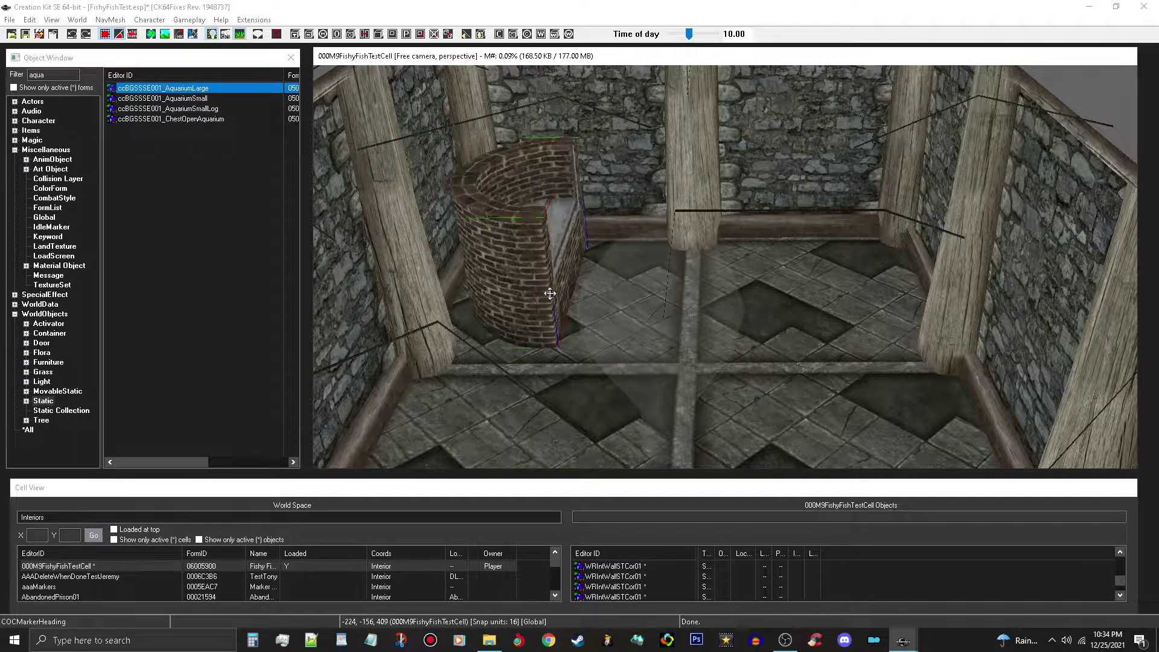
{"action": "right_click_drag", "start_coordinate": [547, 269], "coordinate": [555, 263]}
{"action": "left_click_drag", "start_coordinate": [555, 263], "coordinate": [552, 238]}
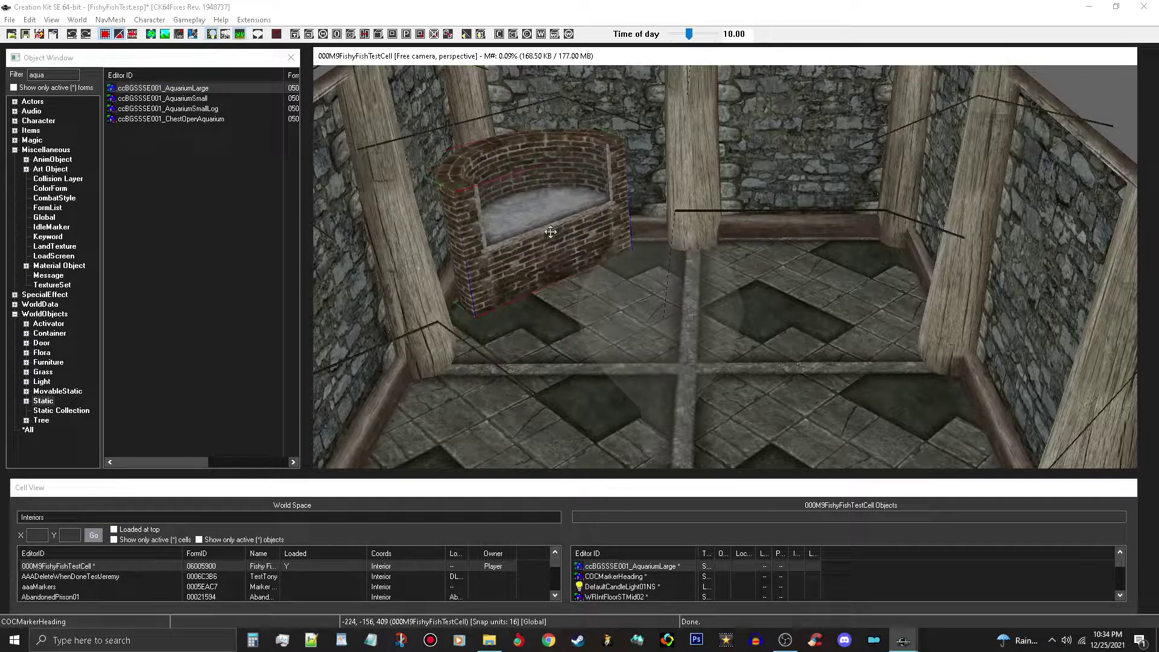
{"action": "key", "text": "z"}
{"action": "left_click_drag", "start_coordinate": [550, 233], "coordinate": [557, 239]}
{"action": "scroll", "coordinate": [607, 237], "scroll_direction": "up", "scroll_amount": 2}
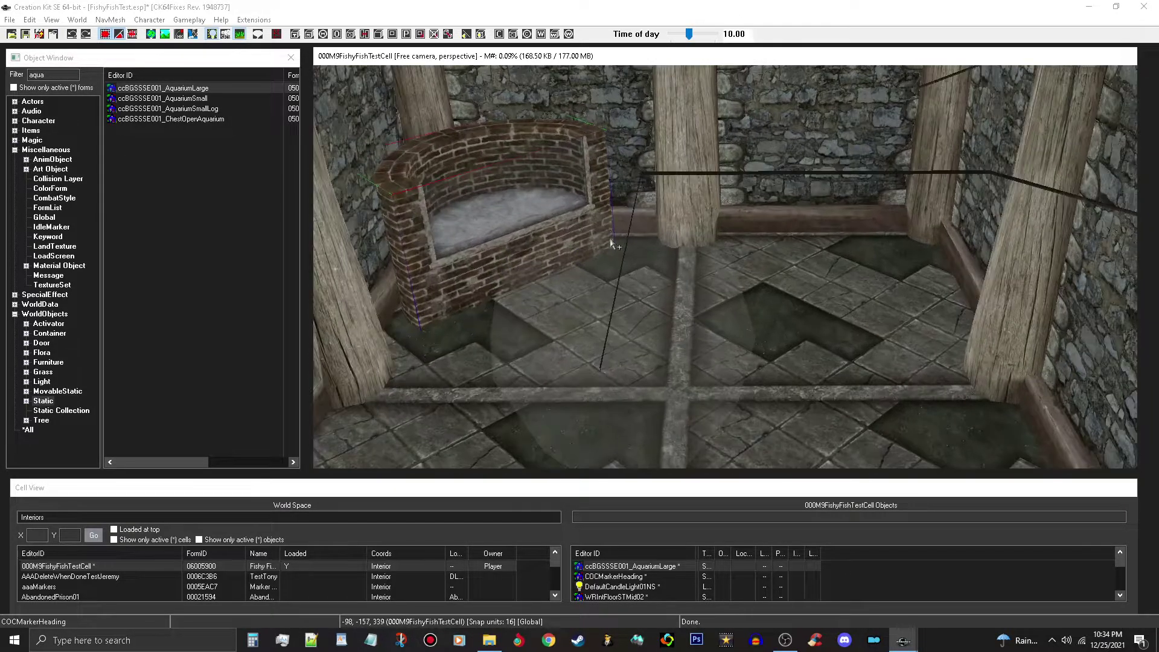
{"action": "mouse_move", "coordinate": [601, 251]}
{"action": "middle_mouse_down", "text": "shift"}
{"action": "mouse_move", "coordinate": [611, 252]}
{"action": "mouse_move", "coordinate": [611, 293]}
{"action": "mouse_move", "coordinate": [598, 319]}
{"action": "mouse_move", "coordinate": [669, 281]}
{"action": "mouse_move", "coordinate": [621, 265]}
{"action": "mouse_move", "coordinate": [606, 284]}
{"action": "mouse_move", "coordinate": [610, 258]}
{"action": "middle_mouse_up", "text": "shift"}
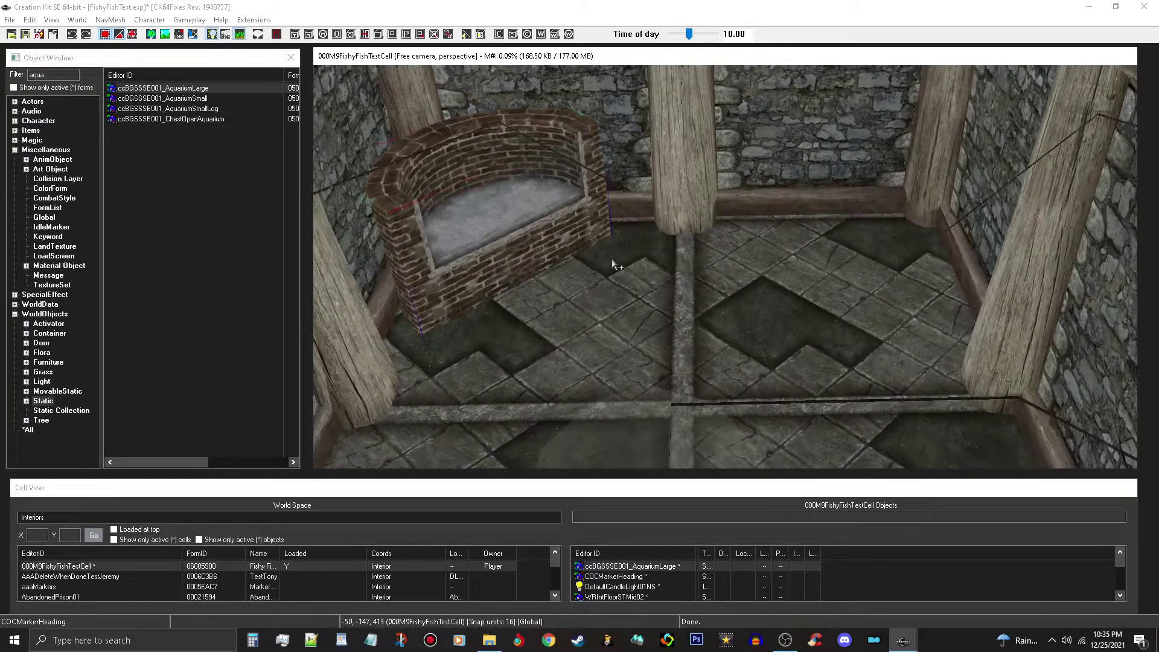
Place ccBGSSSE001_AquariumSmall in the room's far right corner, rotated so its front faces the middle of the room.
{"action": "left_click", "coordinate": [179, 99]}
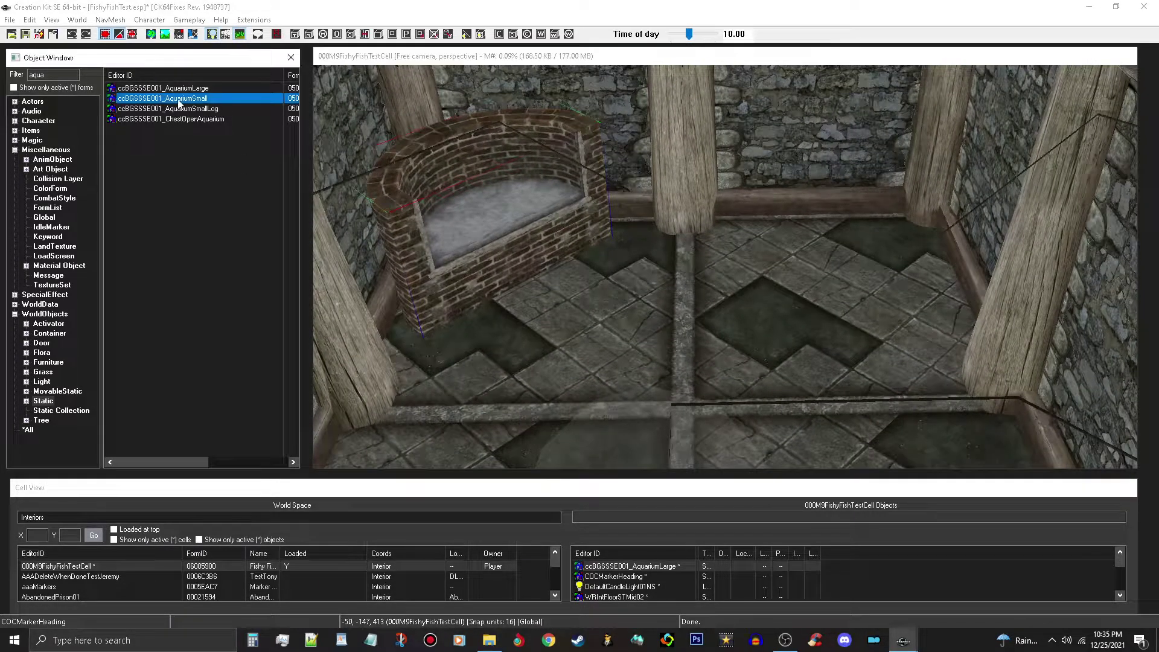
{"action": "left_click_drag", "start_coordinate": [179, 102], "coordinate": [815, 280]}
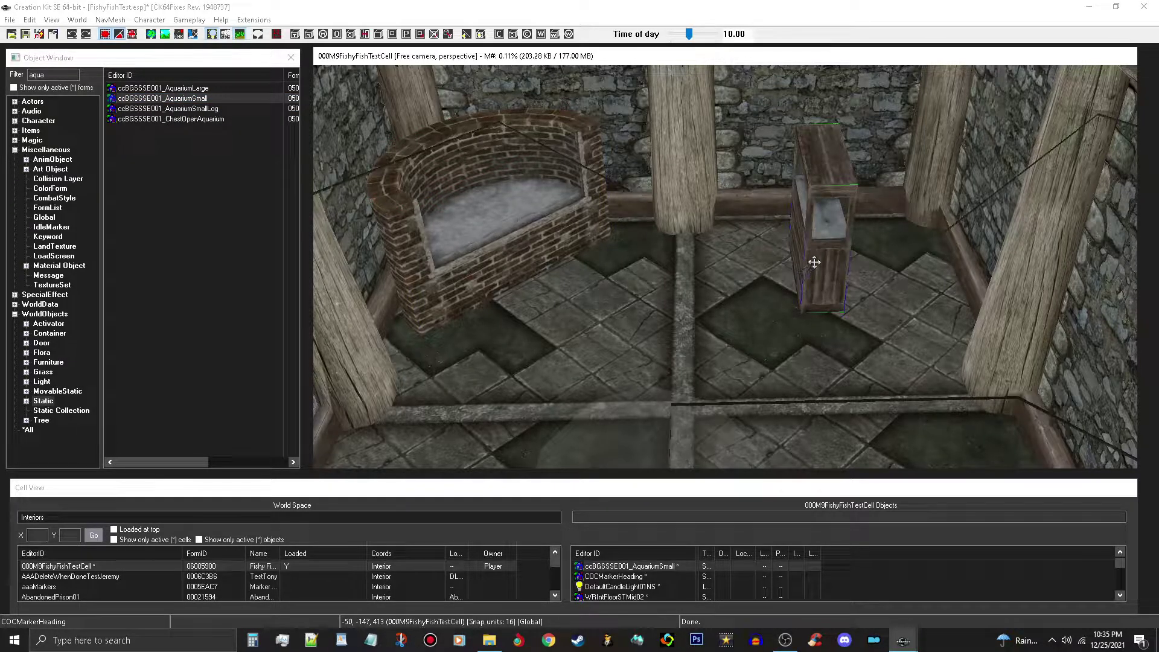
{"action": "right_click_drag", "start_coordinate": [814, 262], "coordinate": [826, 252]}
{"action": "left_click_drag", "start_coordinate": [826, 251], "coordinate": [894, 223]}
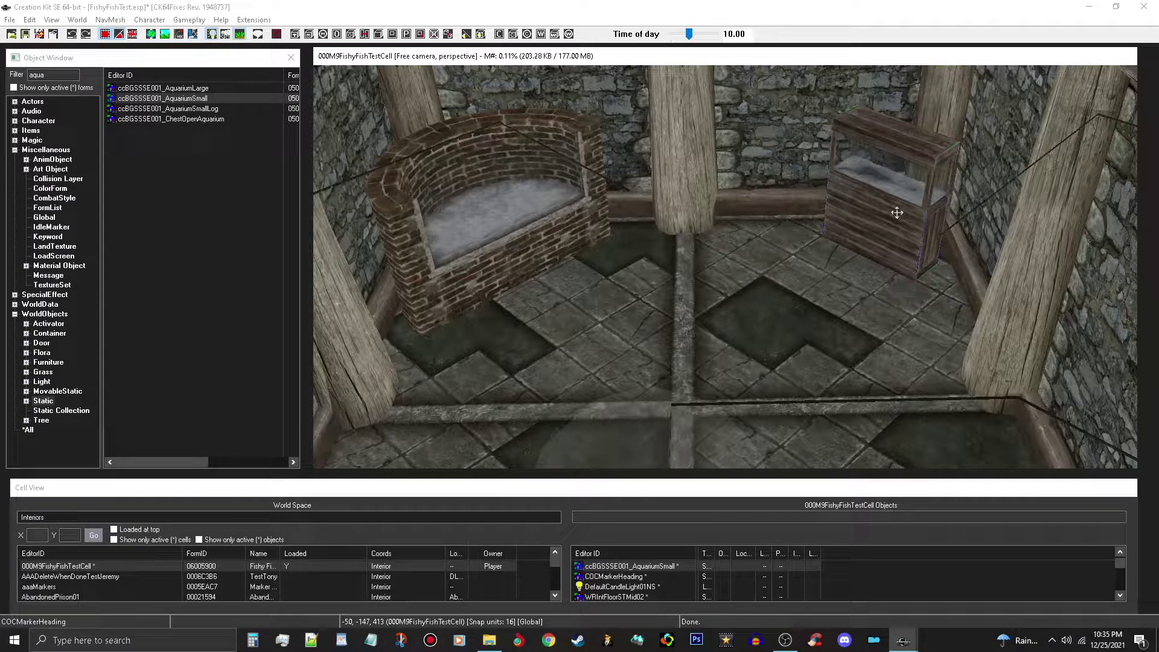
{"action": "mouse_move", "coordinate": [517, 204]}
{"action": "middle_mouse_down", "text": "shift"}
{"action": "mouse_move", "coordinate": [515, 186]}
{"action": "mouse_move", "coordinate": [533, 191]}
{"action": "middle_mouse_up", "text": "shift"}
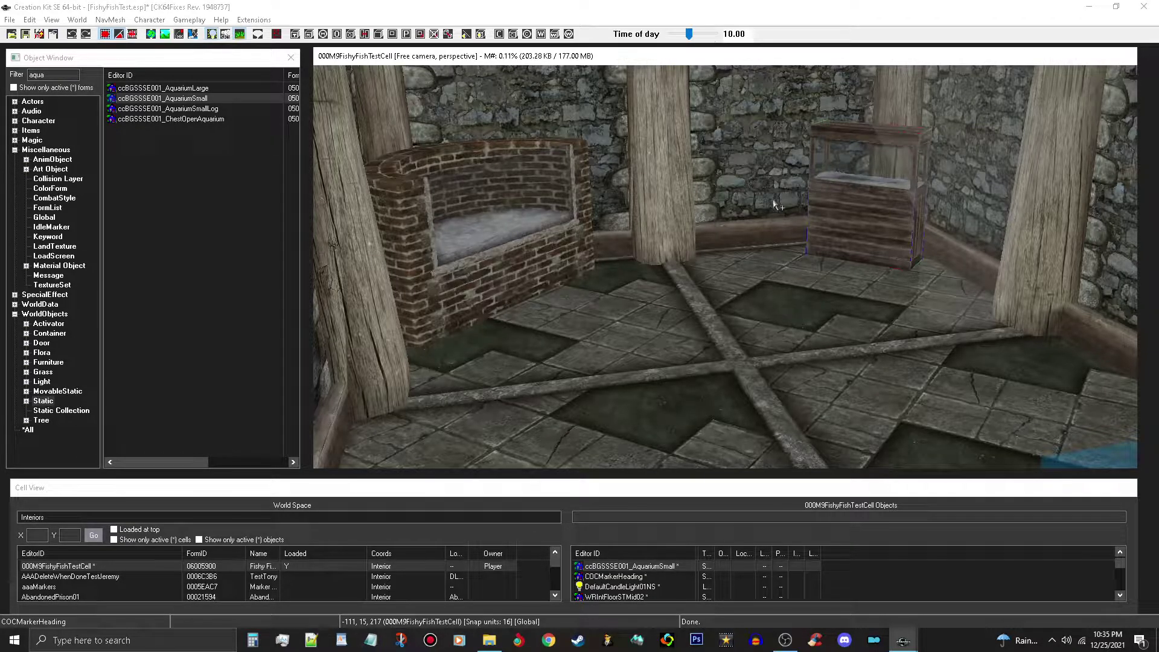
{"action": "middle_click_drag", "start_coordinate": [778, 205], "coordinate": [749, 242], "text": "shift"}
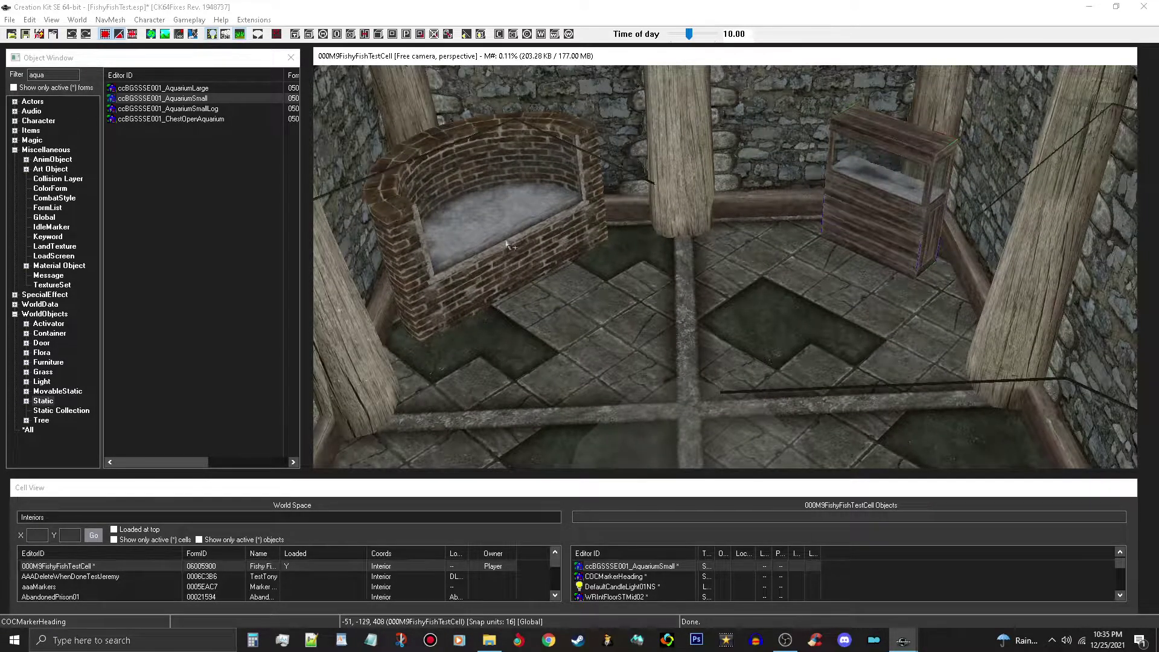
Create a new static form from ccBGSSSE001_AquariumLarge with the ID 000M9_AquariumLarge.
{"action": "left_click", "coordinate": [549, 244]}
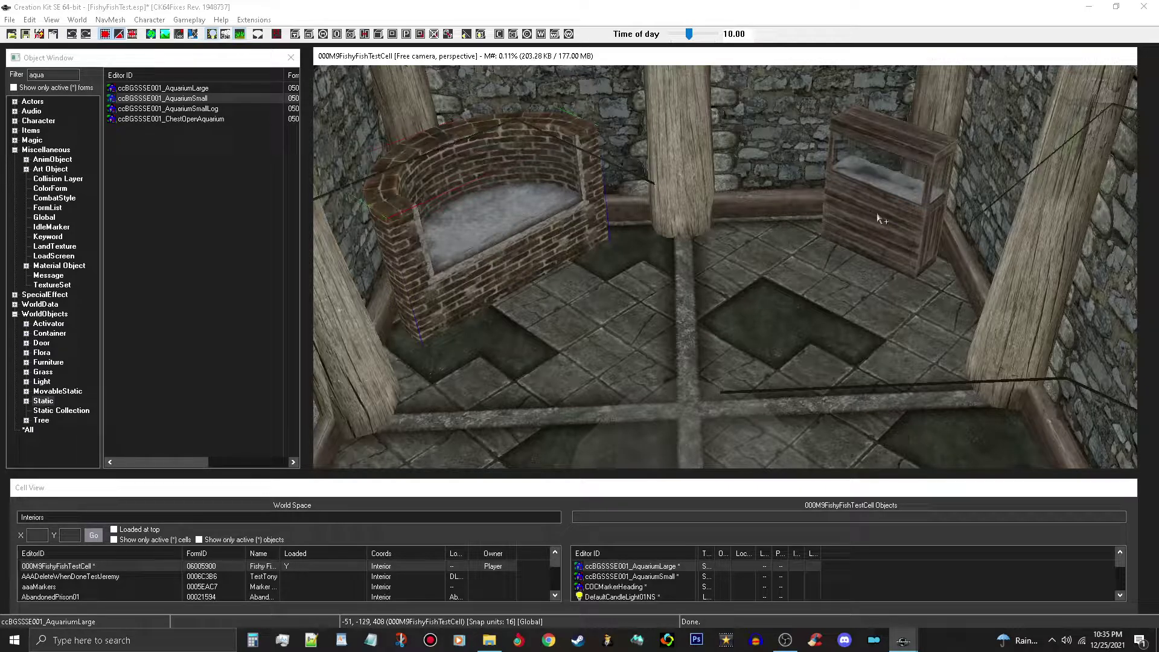
{"action": "scroll", "coordinate": [712, 232], "scroll_direction": "down", "scroll_amount": 5}
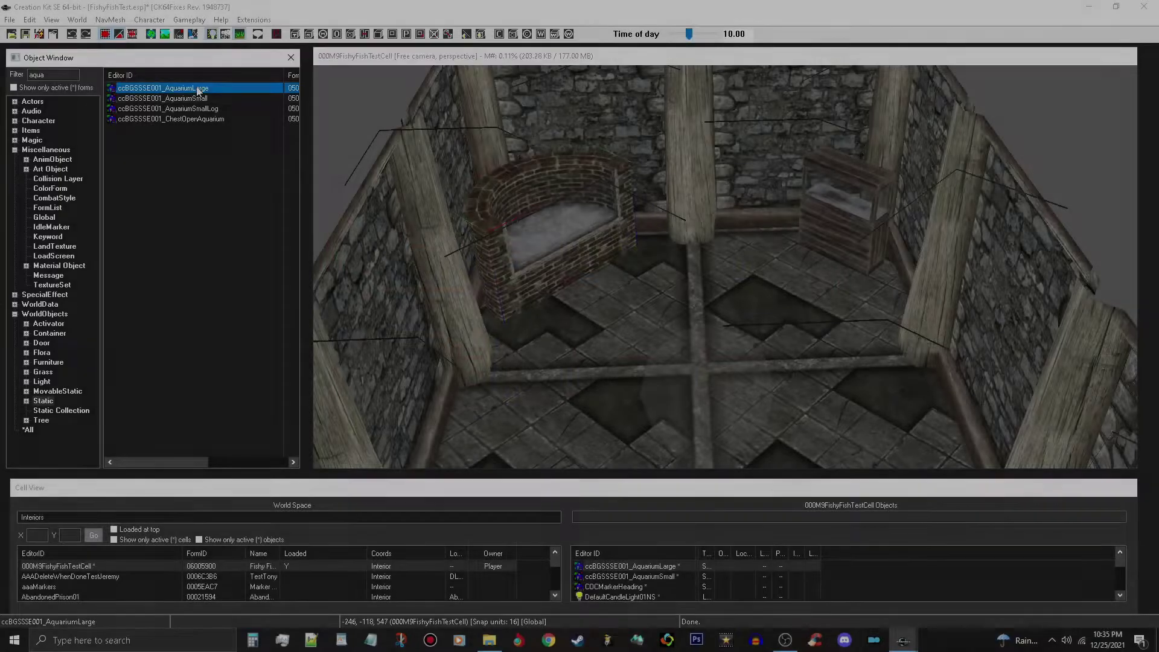
{"action": "double_click", "coordinate": [213, 91]}
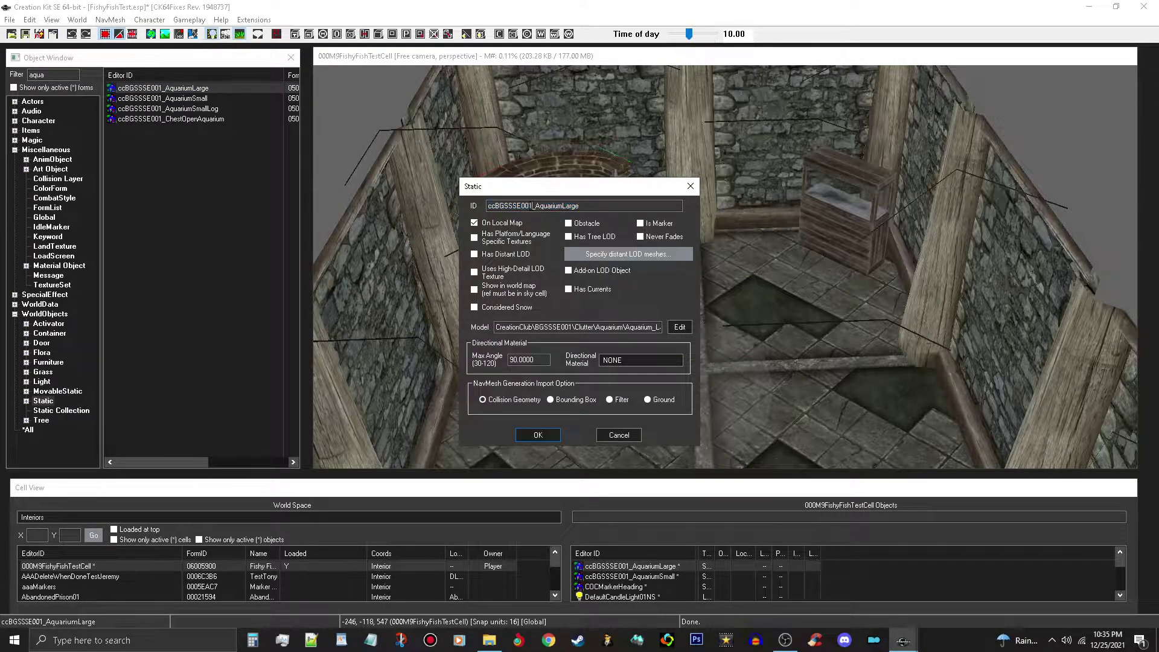
{"action": "left_click_drag", "start_coordinate": [533, 206], "coordinate": [457, 213]}
{"action": "type", "text": "000M9"}
{"action": "left_click", "coordinate": [540, 439]}
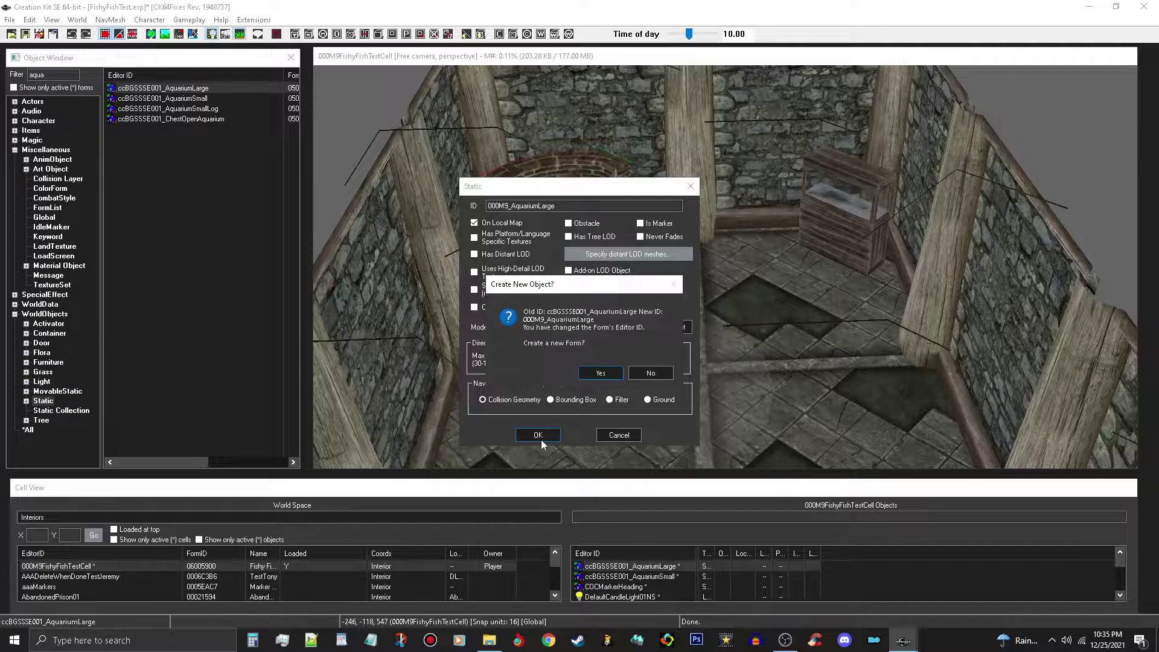
{"action": "left_click", "coordinate": [610, 374]}
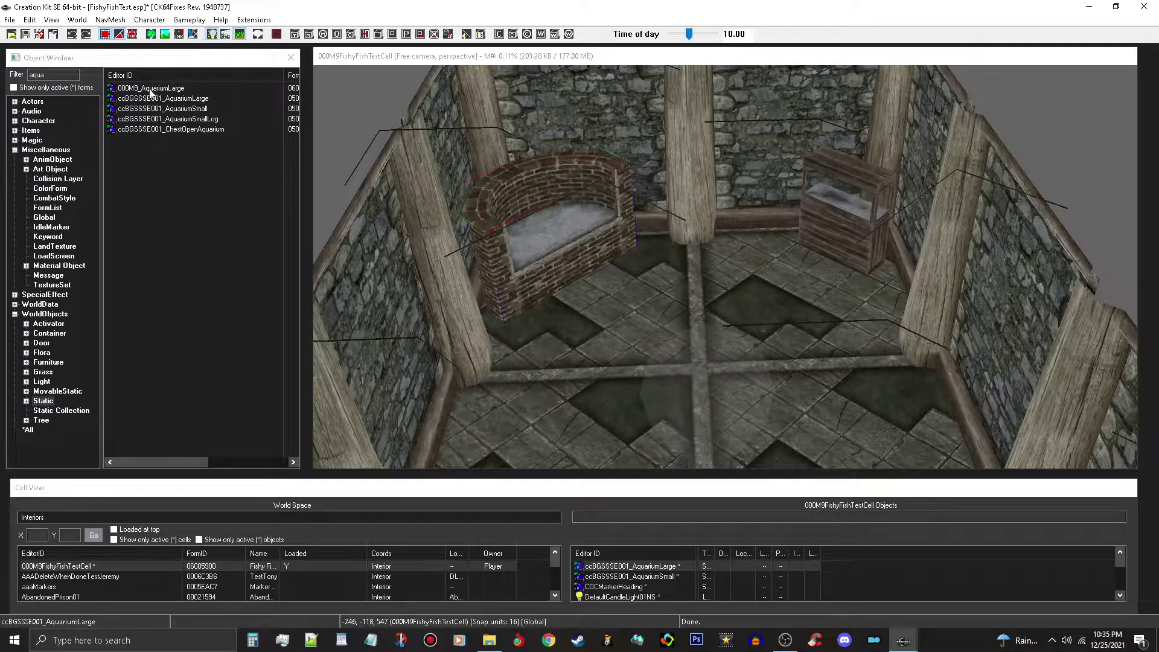
Create a new static form from ccBGSSSE001_AquariumSmall with the ID 000M9_AquariumSmall.
{"action": "left_click", "coordinate": [198, 109]}
{"action": "double_click", "coordinate": [198, 108]}
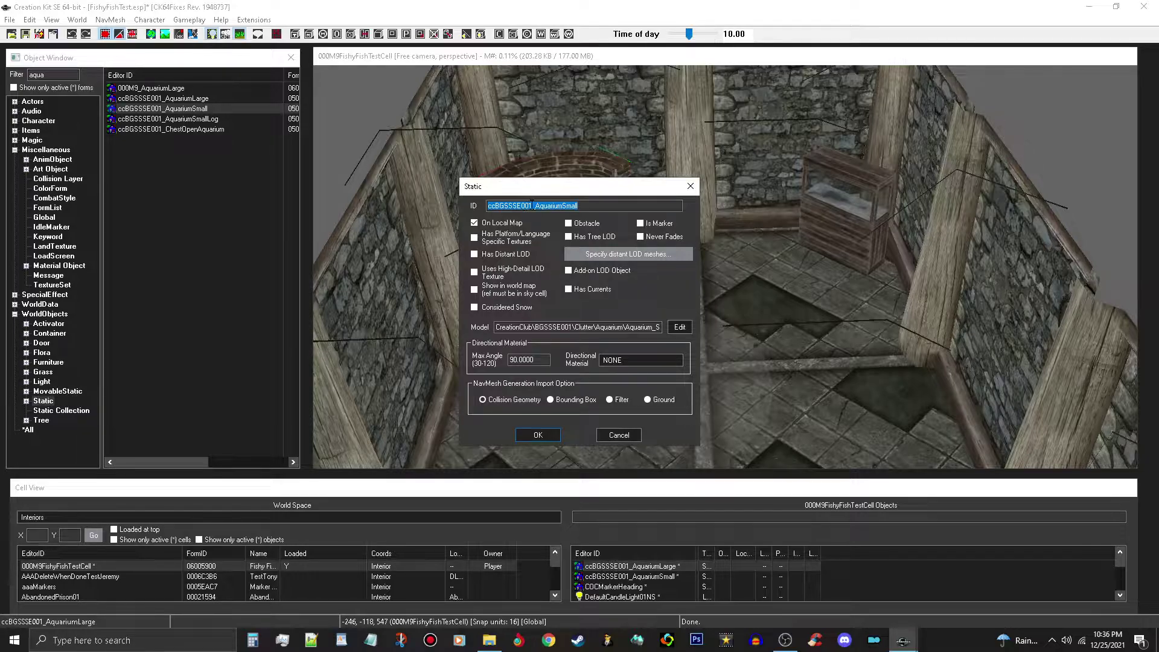
{"action": "left_click_drag", "start_coordinate": [532, 205], "coordinate": [457, 205]}
{"action": "type", "text": "000"}
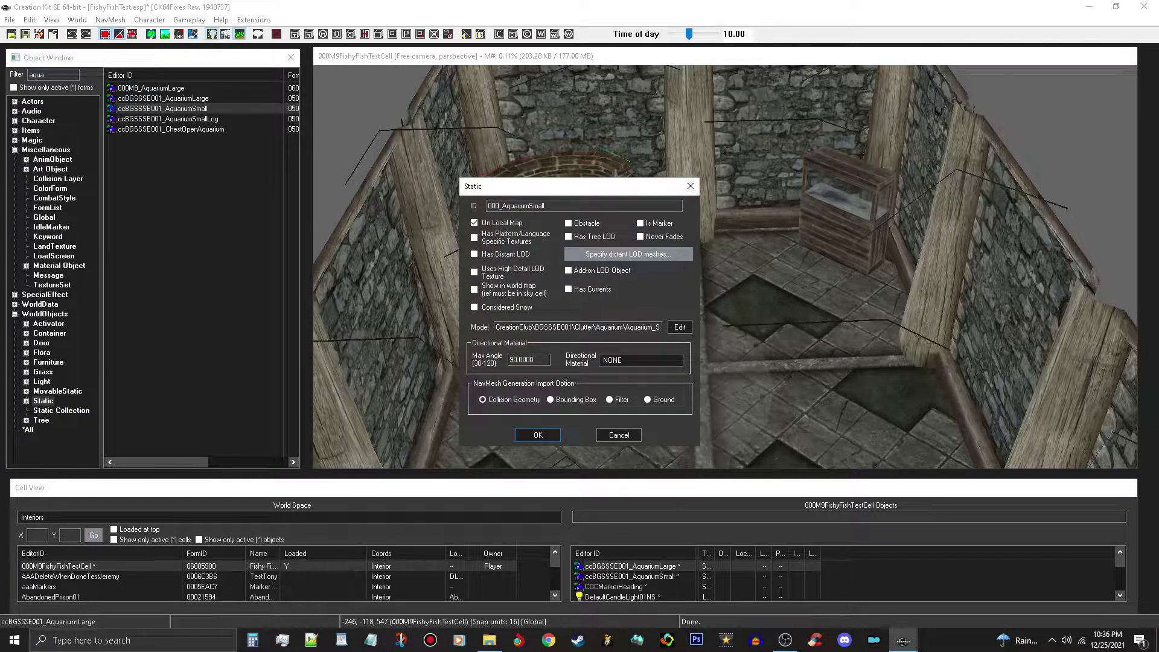
{"action": "type", "text": "M9"}
{"action": "left_click", "coordinate": [544, 436]}
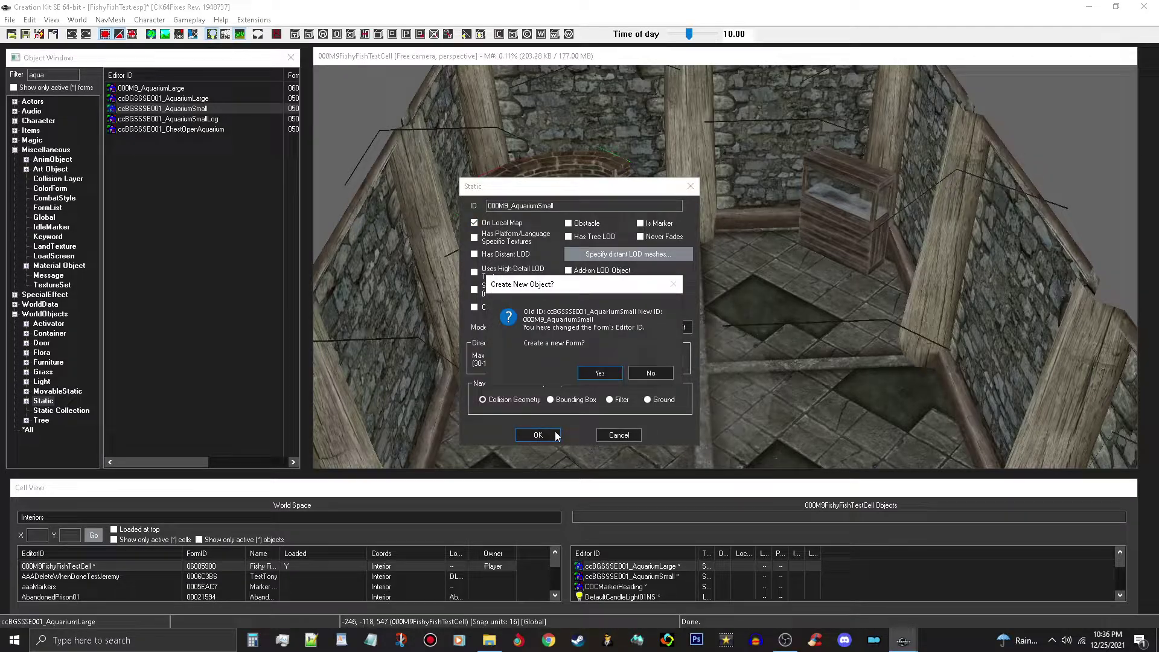
{"action": "left_click", "coordinate": [600, 374]}
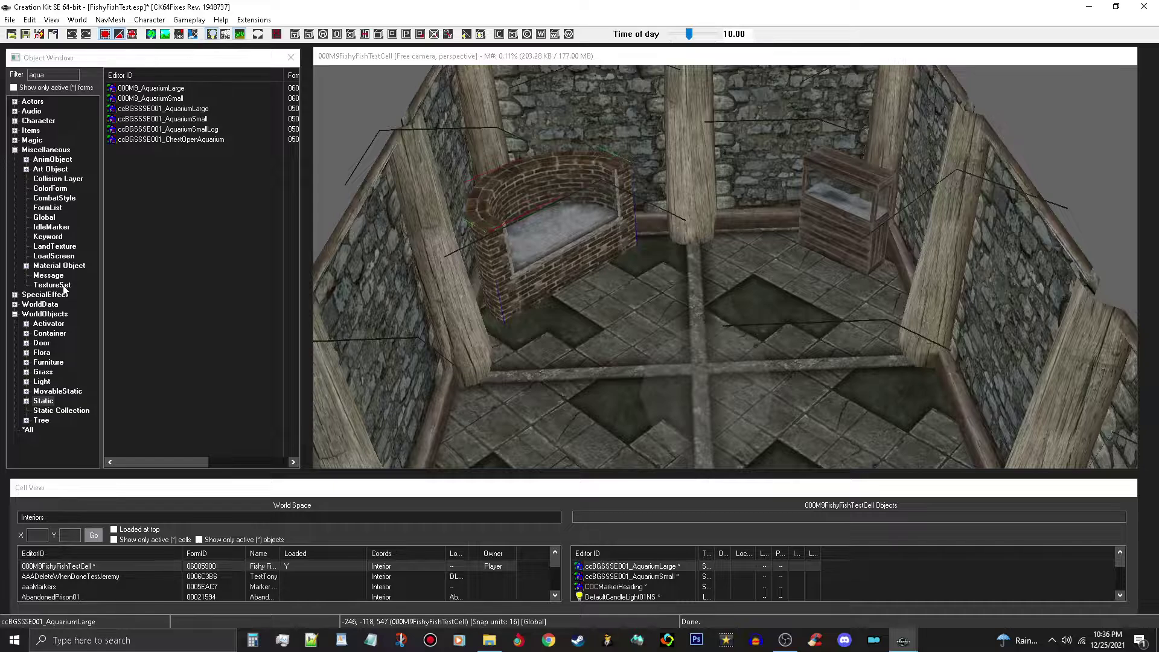
List the texture sets without a filter and change the ArkayBanner set's ID to 000M9_FishTankLargeTXT.
{"action": "left_click", "coordinate": [49, 150]}
{"action": "left_click", "coordinate": [60, 286]}
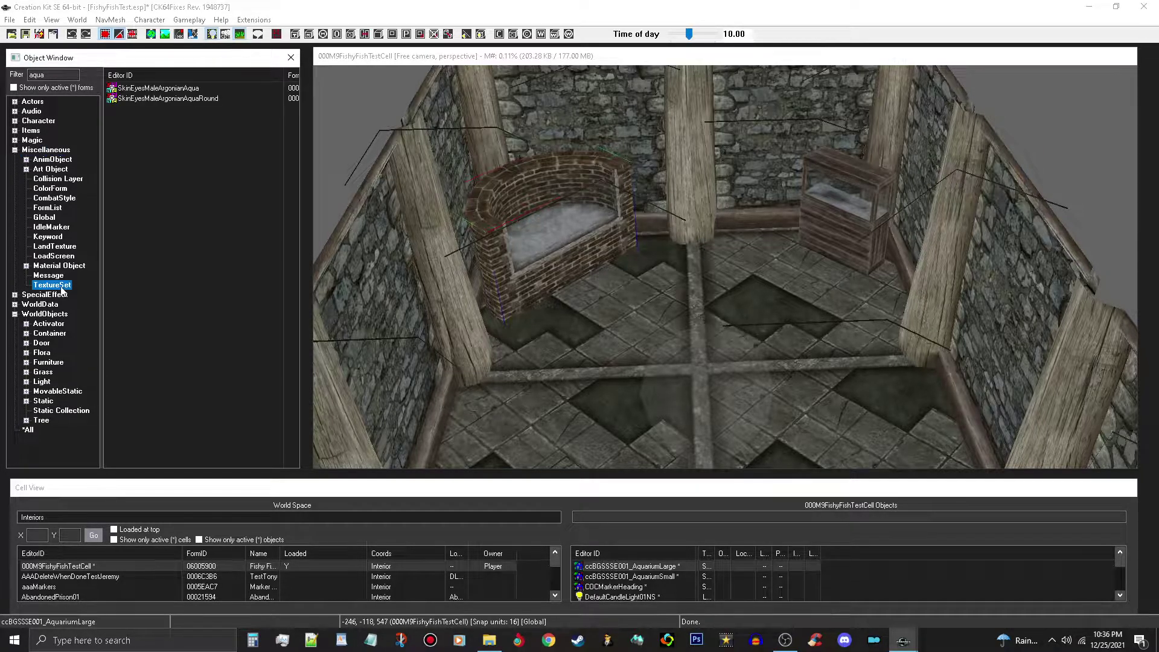
{"action": "double_click", "coordinate": [37, 74]}
{"action": "key", "text": "BackSpace"}
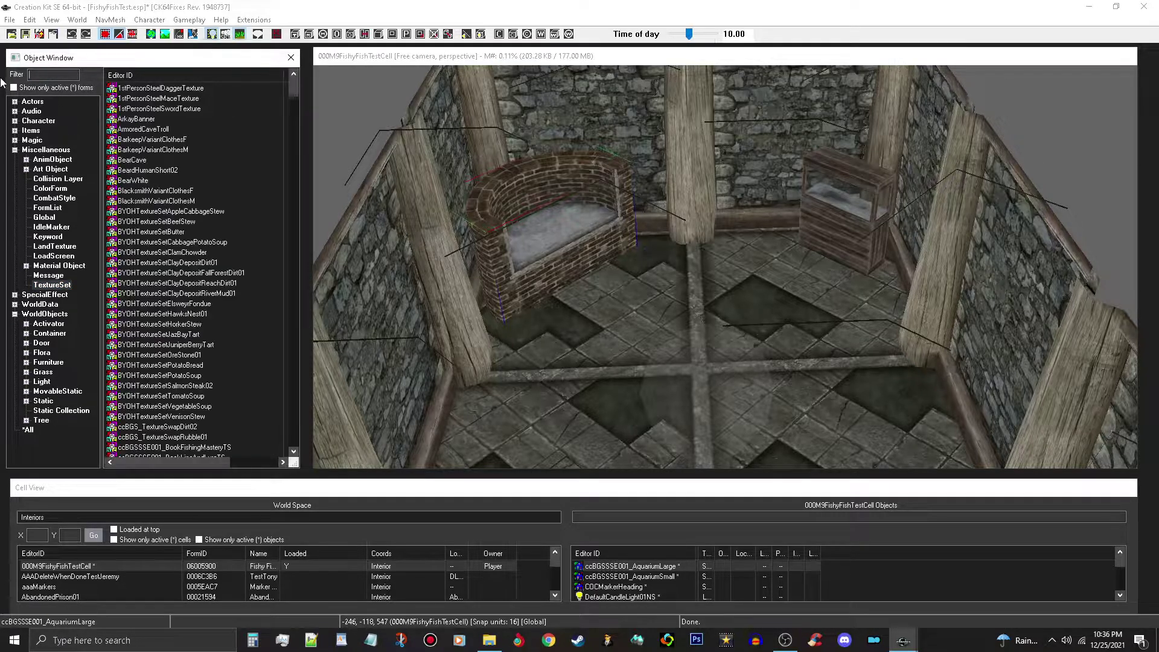
{"action": "double_click", "coordinate": [137, 121]}
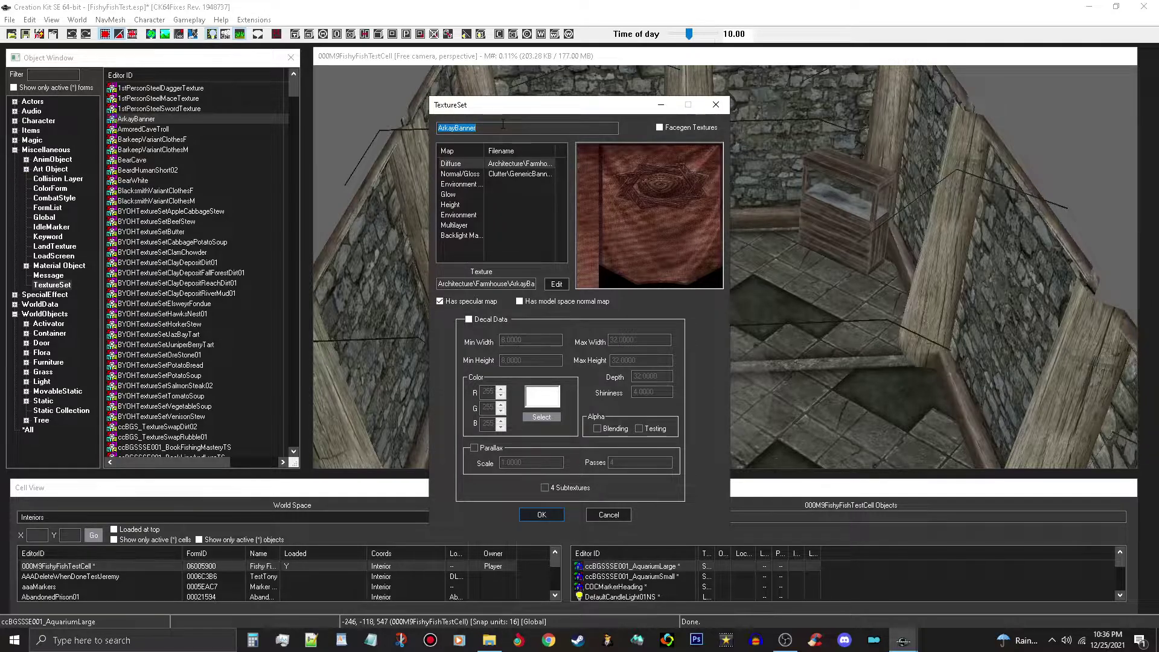
{"action": "type", "text": "000M9_FishTankLargeTXT"}
Set the texture set's Diffuse map to wrcitywall01.dds from the wos\buildings textures folder.
{"action": "left_click", "coordinate": [547, 165]}
{"action": "left_click", "coordinate": [559, 285]}
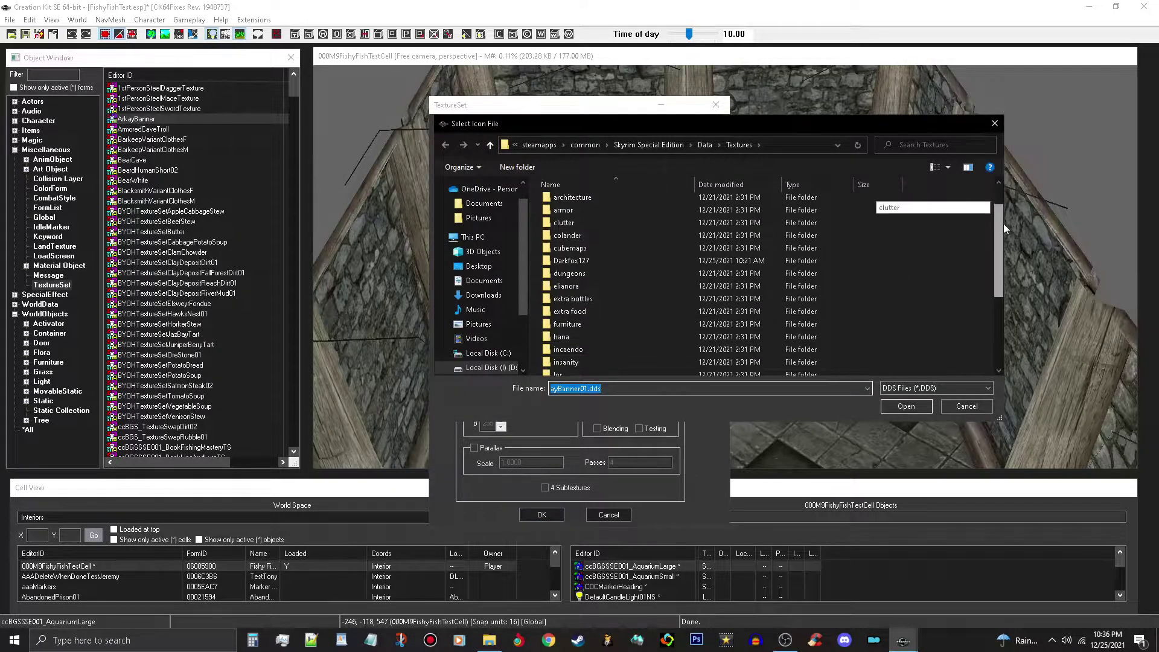
{"action": "left_click_drag", "start_coordinate": [1003, 223], "coordinate": [1007, 332]}
{"action": "double_click", "coordinate": [653, 367]}
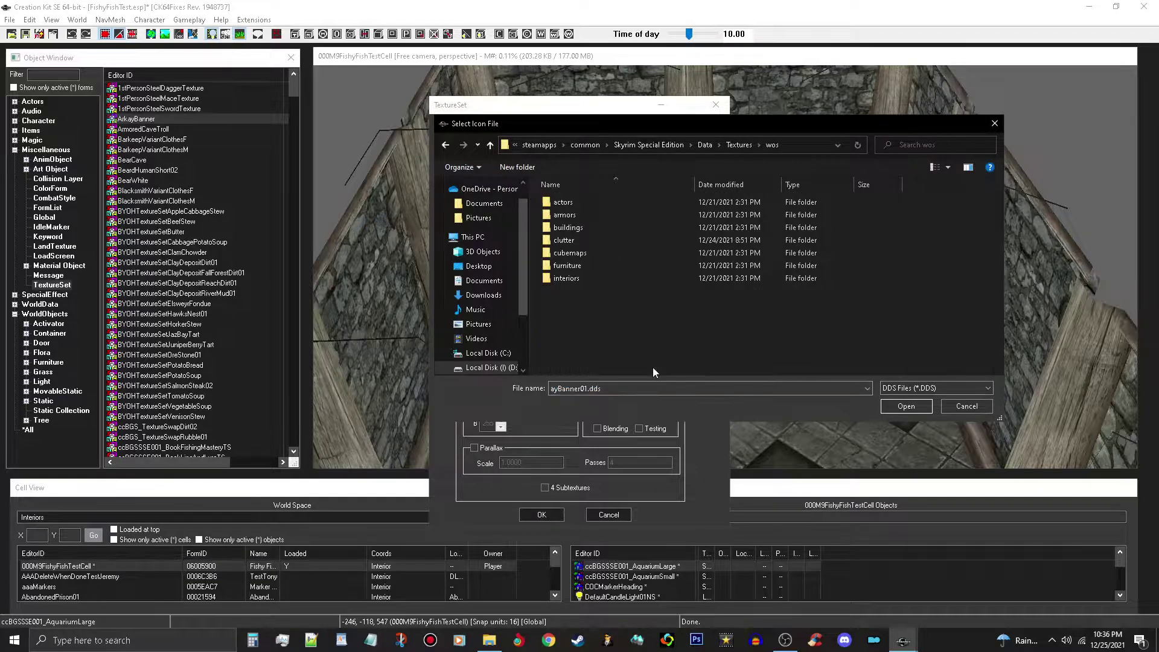
{"action": "double_click", "coordinate": [625, 227]}
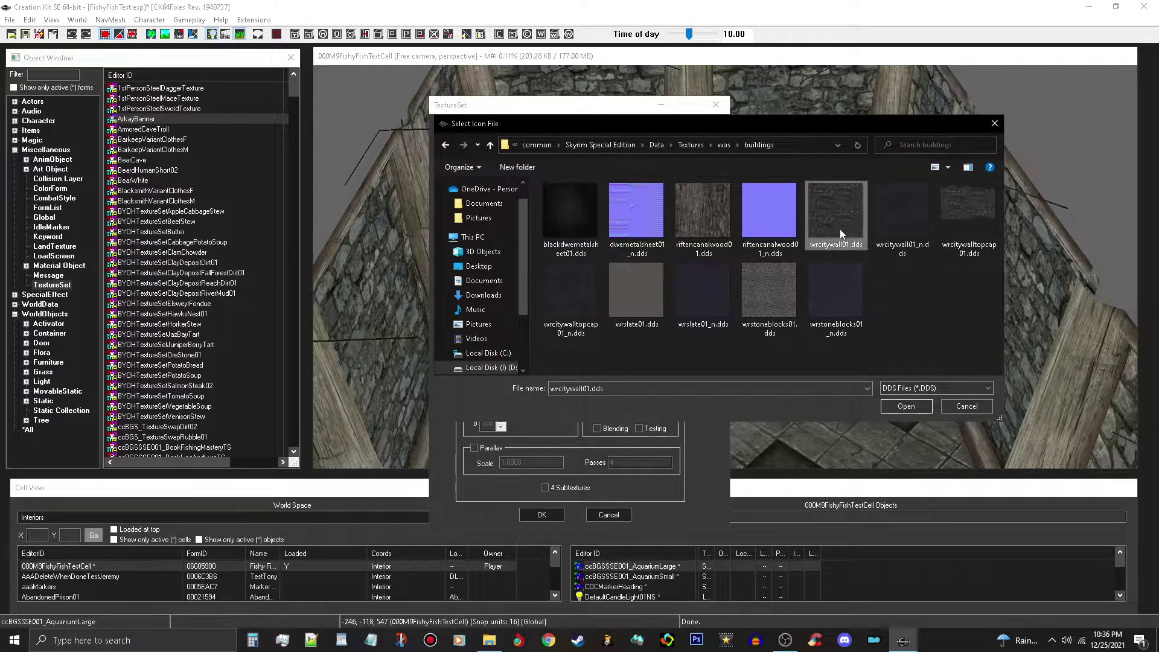
{"action": "left_click", "coordinate": [904, 408]}
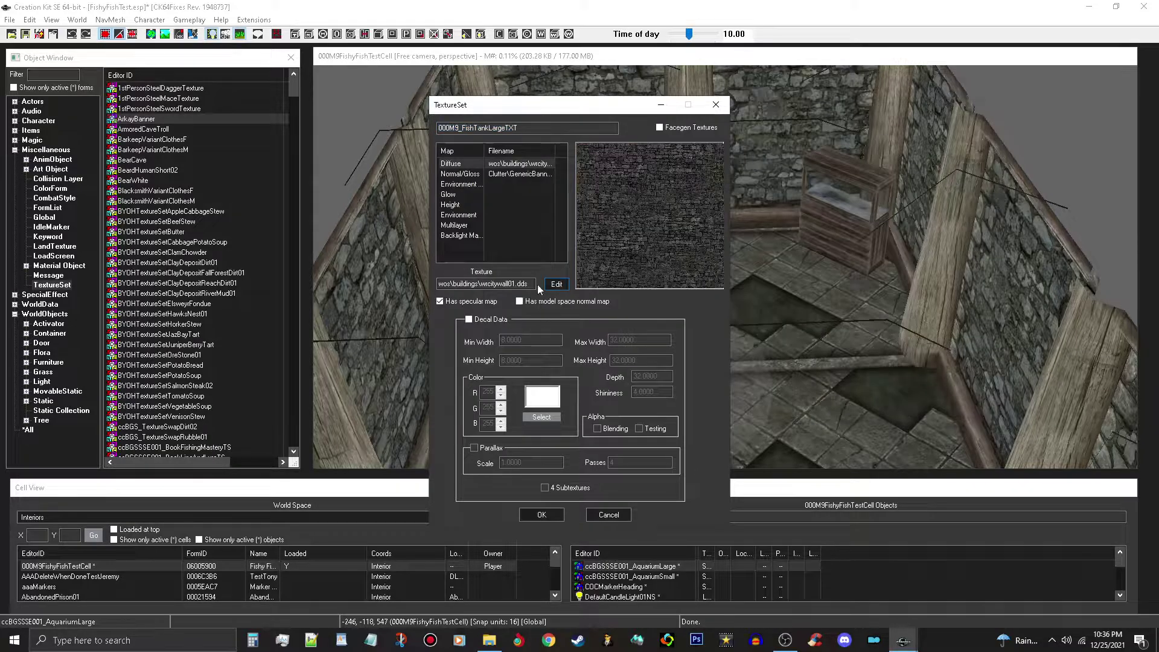
Set the Normal/Gloss map to wrcitywall01_n.dds from the wos\buildings textures folder and save the texture set as a new form.
{"action": "left_click", "coordinate": [539, 175]}
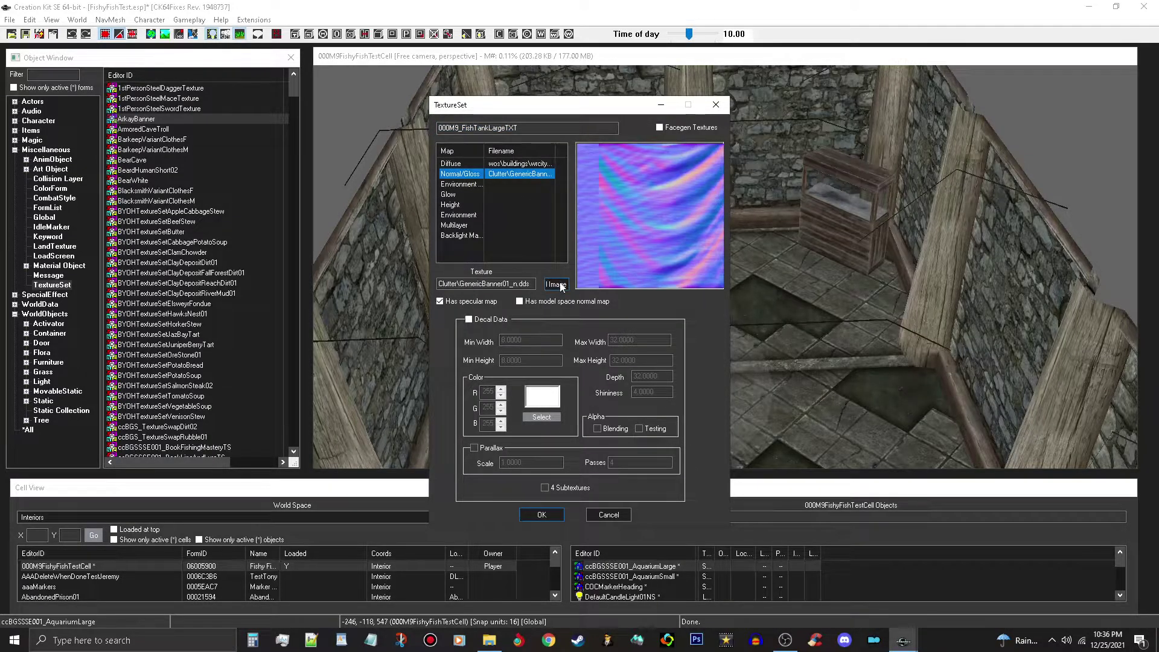
{"action": "left_click", "coordinate": [556, 285]}
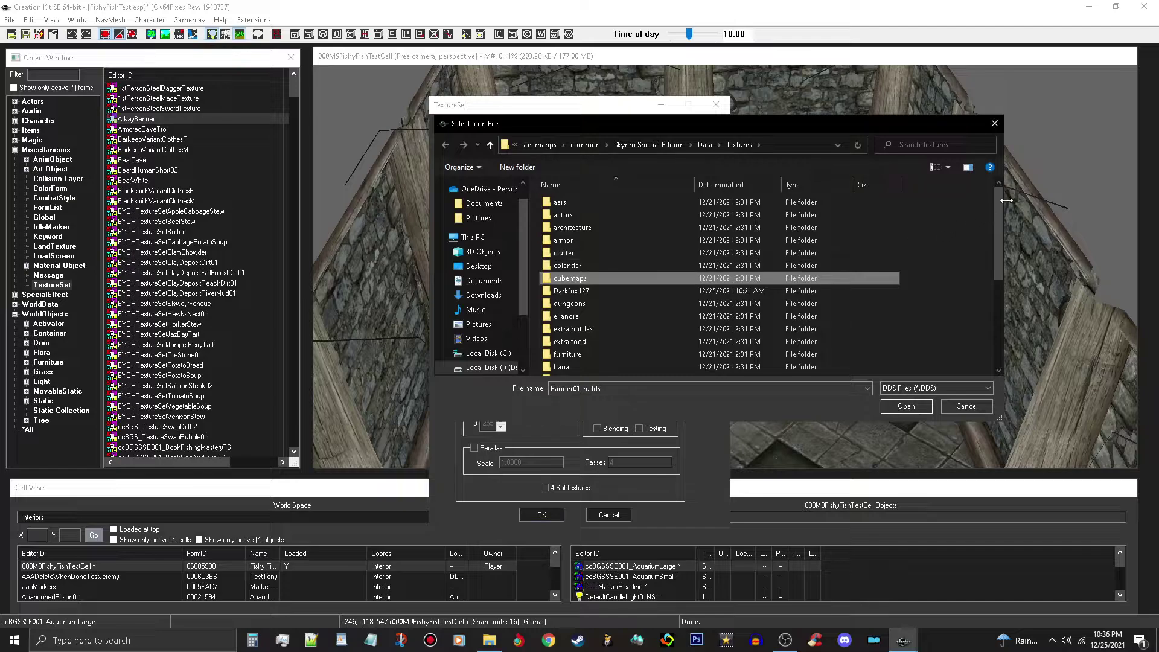
{"action": "left_click_drag", "start_coordinate": [998, 207], "coordinate": [999, 308]}
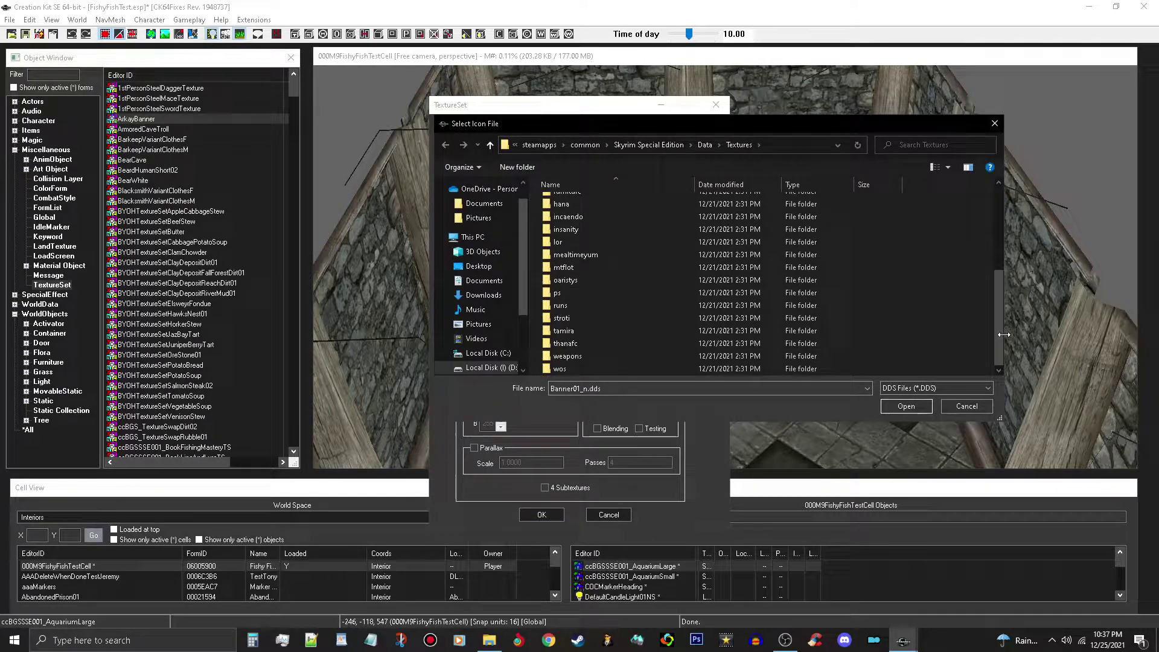
{"action": "left_click", "coordinate": [604, 371]}
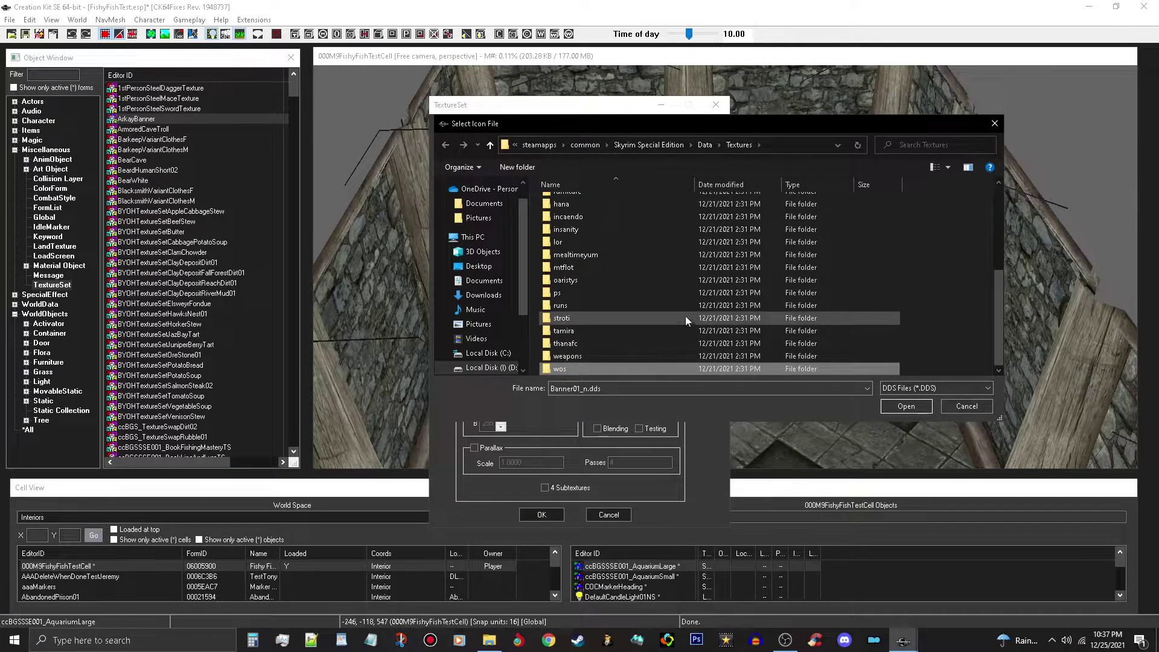
{"action": "double_click", "coordinate": [678, 369]}
{"action": "double_click", "coordinate": [614, 229]}
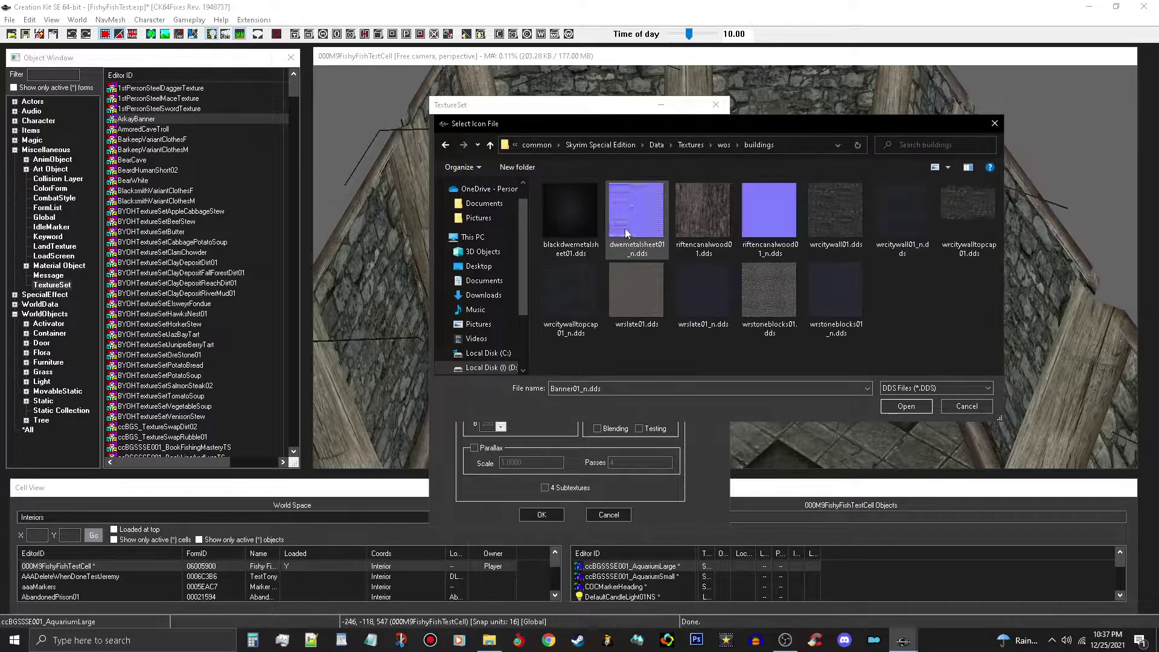
{"action": "left_click", "coordinate": [918, 218]}
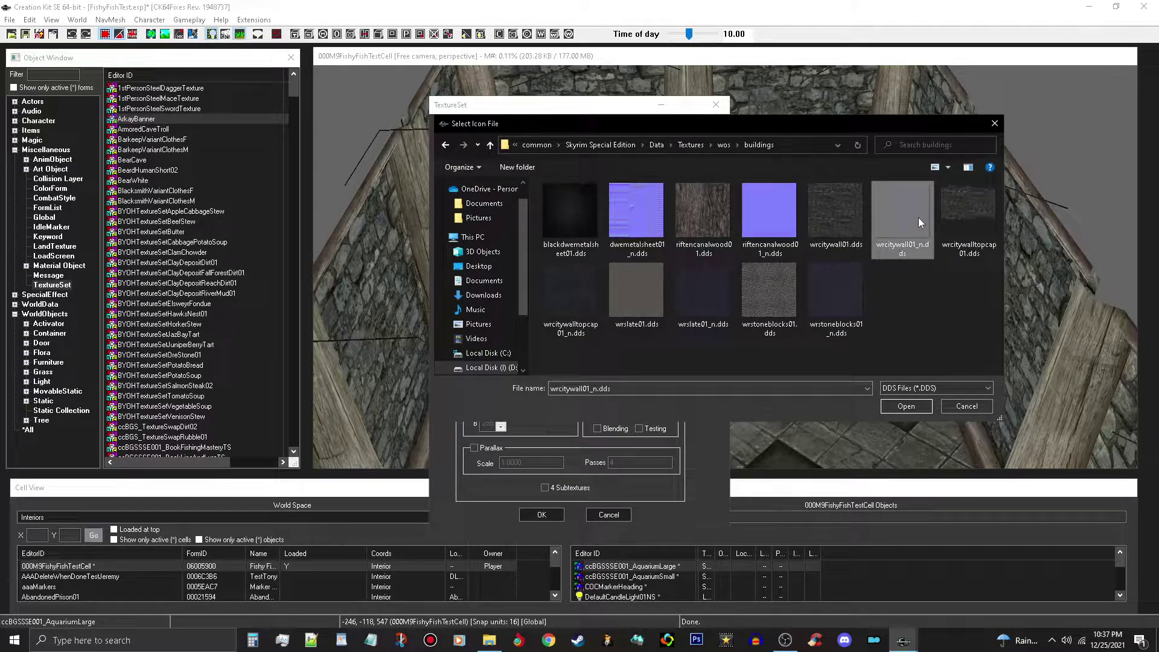
{"action": "left_click", "coordinate": [907, 407]}
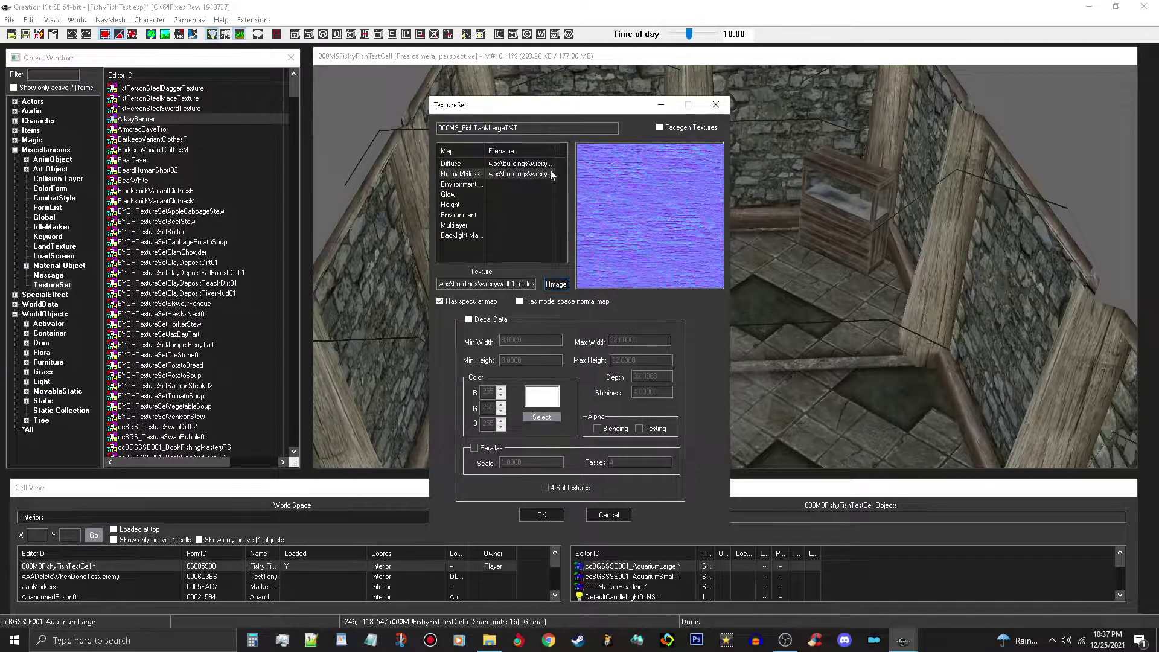
{"action": "left_click", "coordinate": [540, 513]}
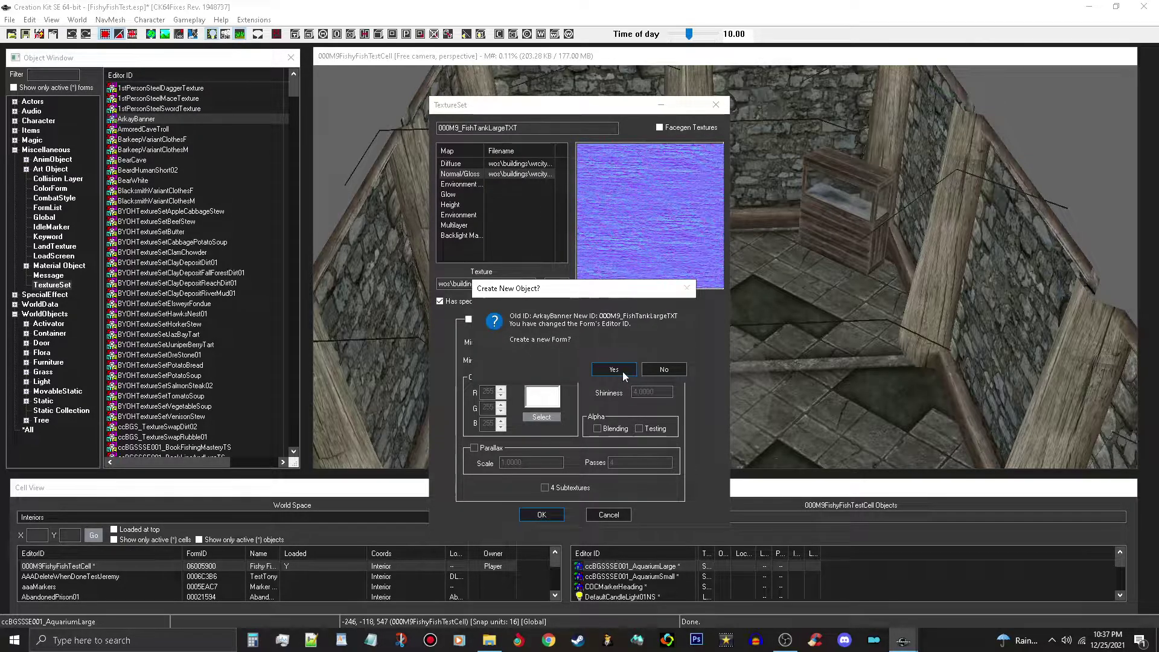
{"action": "left_click", "coordinate": [623, 373]}
Open the 000M9_FishTankLargeTXT texture set and change its ID to 000M9_FishTankSandTXT.
{"action": "double_click", "coordinate": [181, 88]}
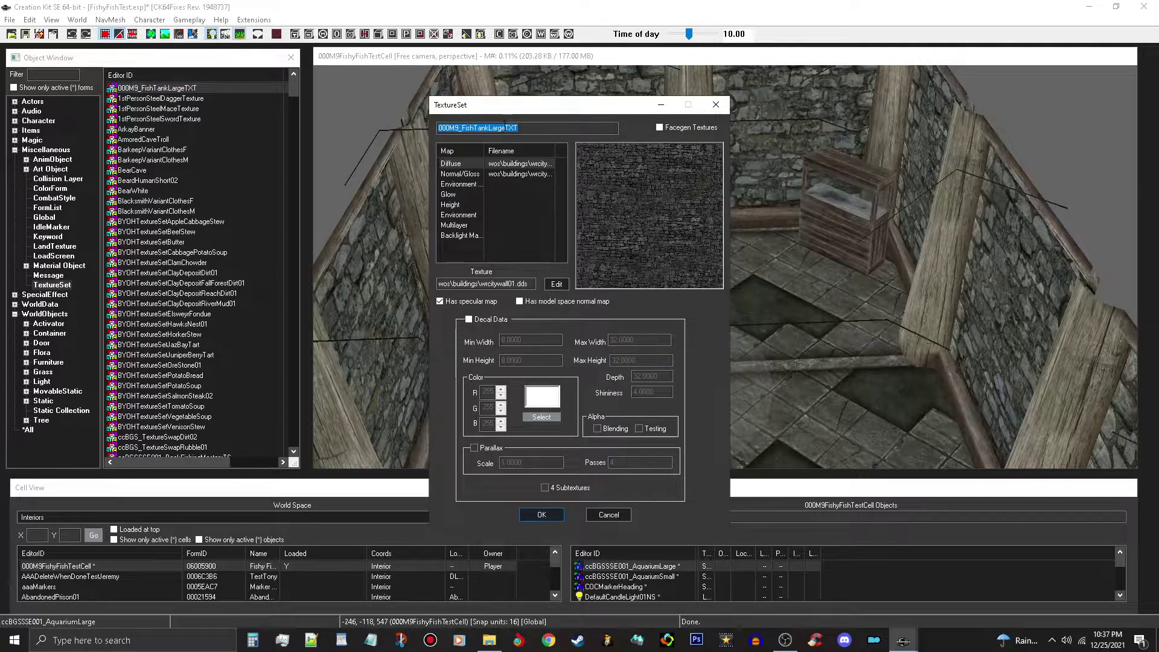
{"action": "left_click", "coordinate": [505, 126]}
{"action": "key", "text": "BackSpace"}
{"action": "key", "text": "BackSpace"}
{"action": "key", "text": "BackSpace"}
{"action": "key", "text": "BackSpace"}
{"action": "key", "text": "BackSpace"}
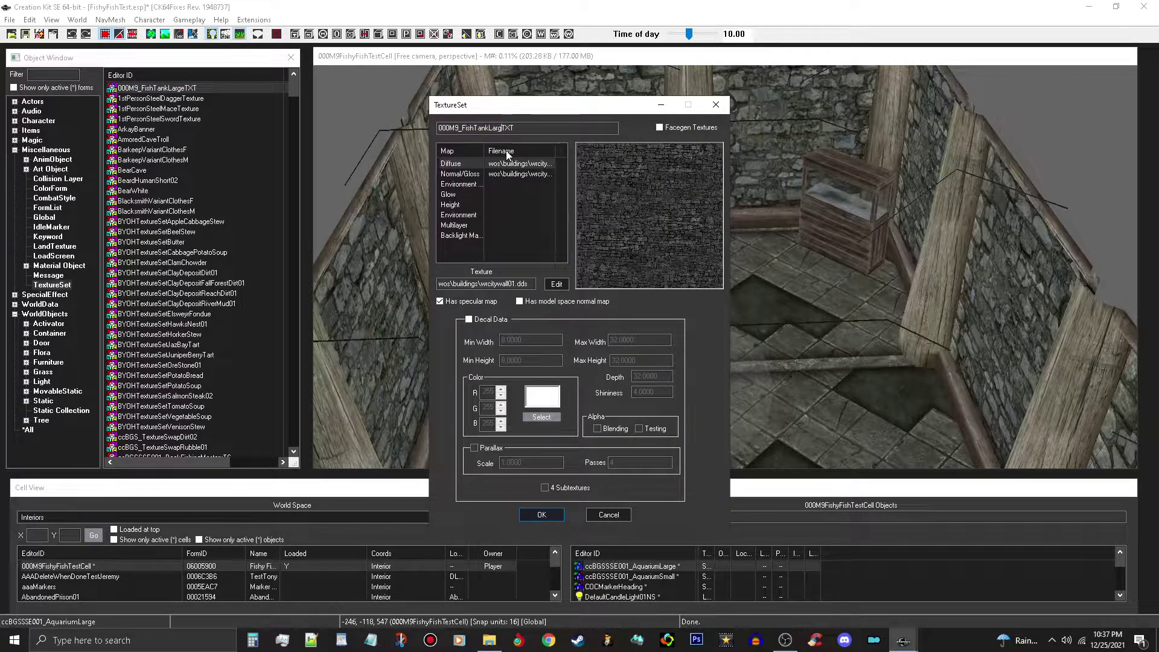
{"action": "type", "text": "Sand"}
Set the sand texture set's Diffuse map to coastbeach02.dds from the wos\clutter\Fish Tank textures folder.
{"action": "left_click", "coordinate": [519, 164]}
{"action": "left_click", "coordinate": [557, 284]}
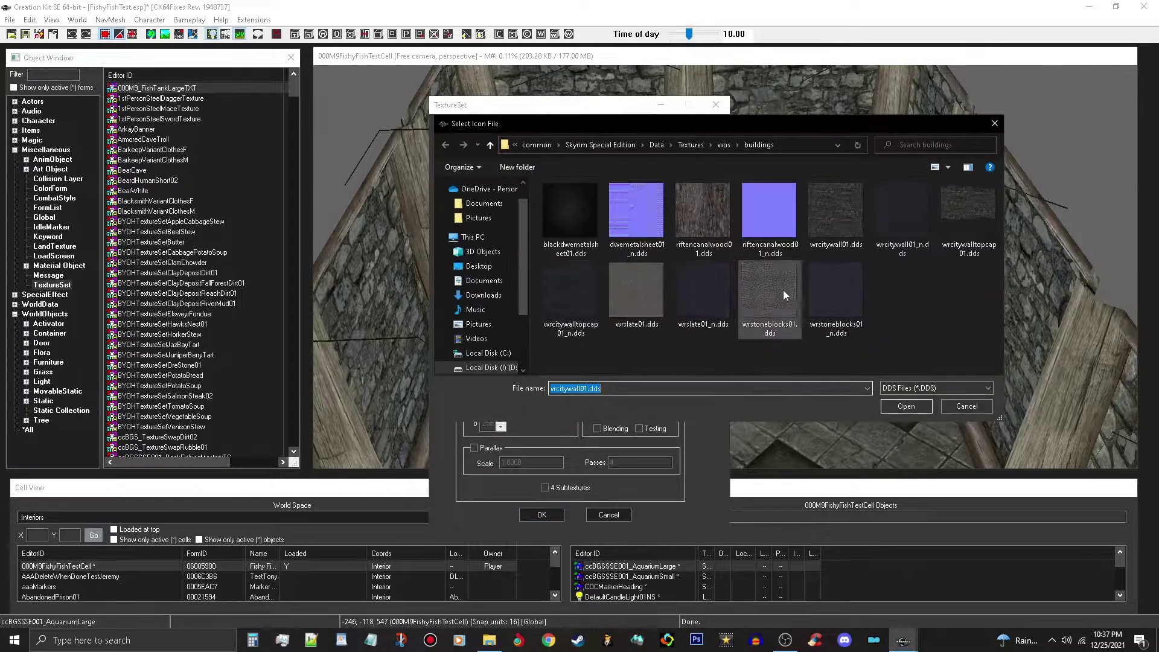
{"action": "left_click", "coordinate": [720, 147]}
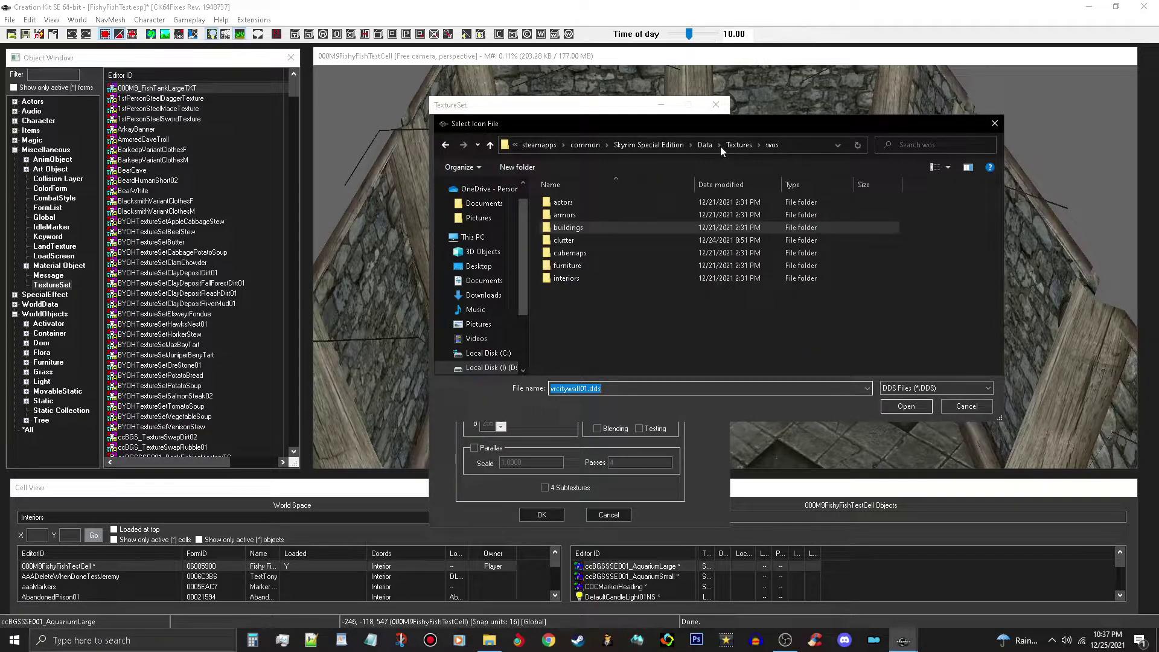
{"action": "double_click", "coordinate": [658, 240]}
{"action": "double_click", "coordinate": [638, 197]}
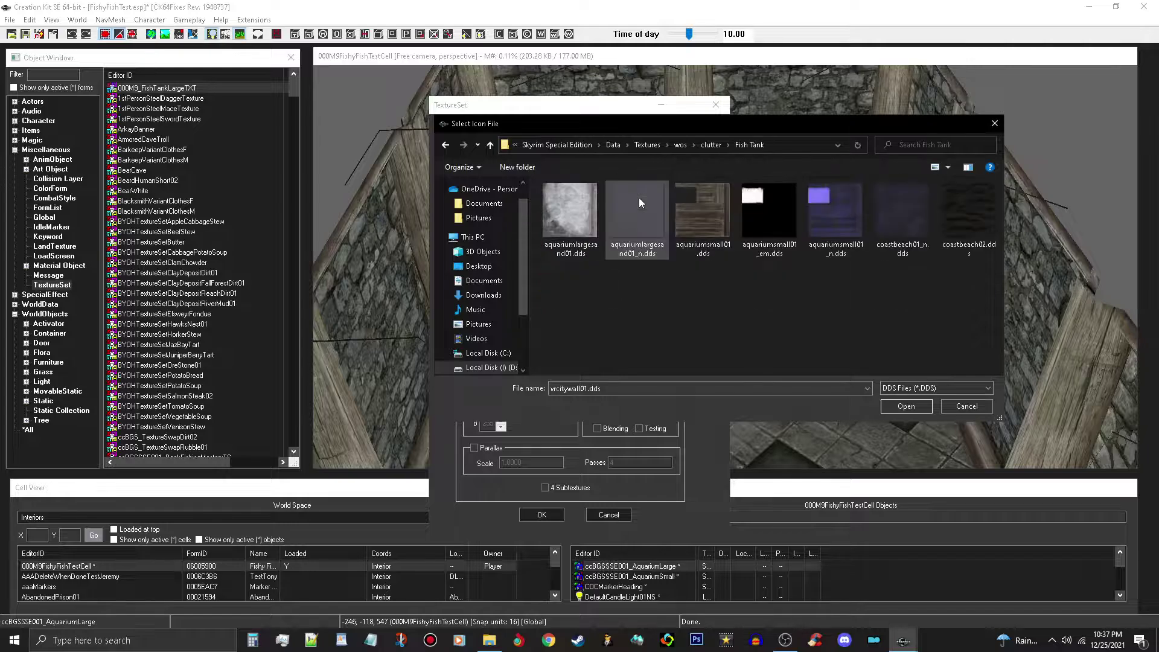
{"action": "left_click", "coordinate": [979, 199]}
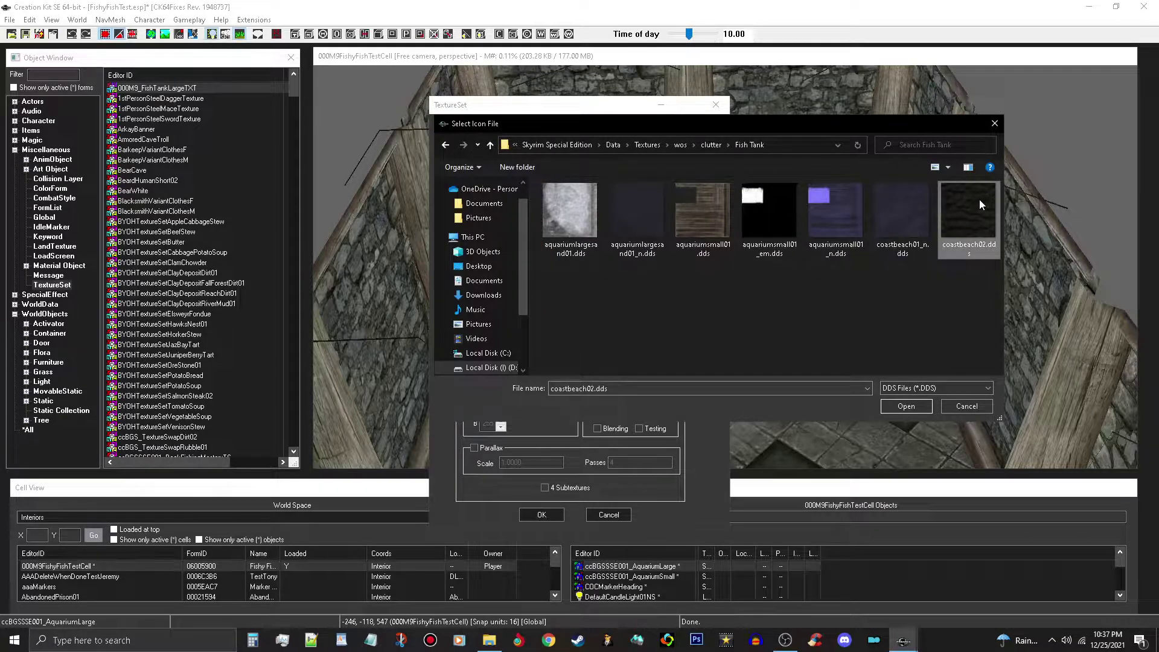
{"action": "left_click", "coordinate": [917, 403]}
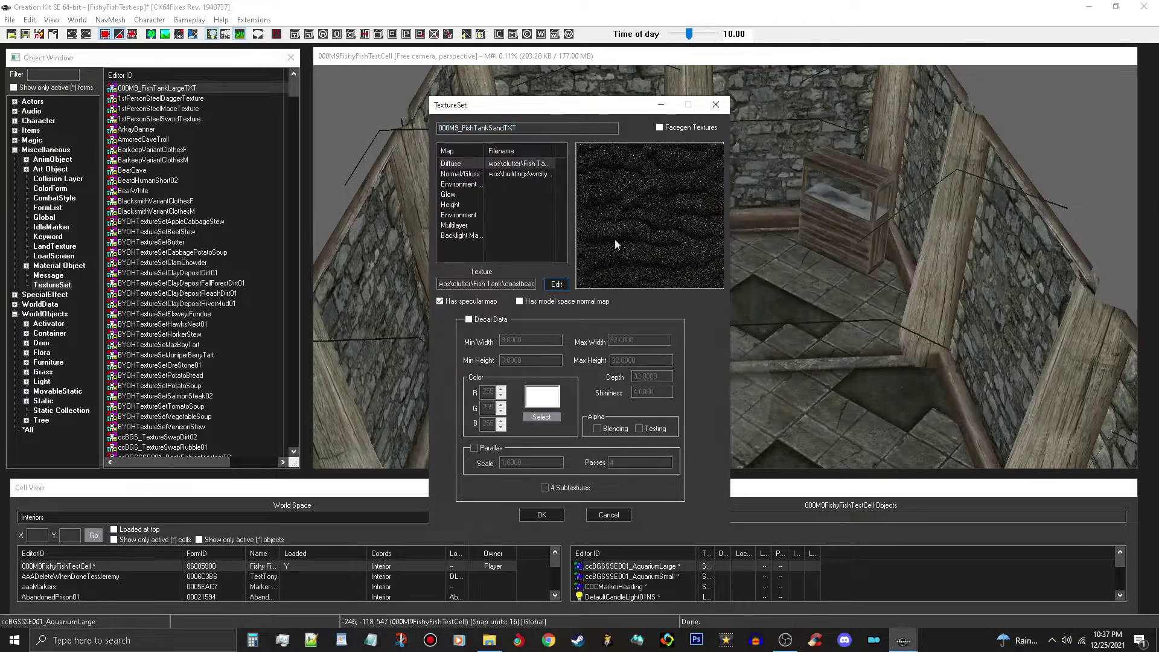
Set the sand set's Normal/Gloss map to coastbeach01_n.dds from the Fish Tank folder and save it as a new form.
{"action": "left_click", "coordinate": [524, 176]}
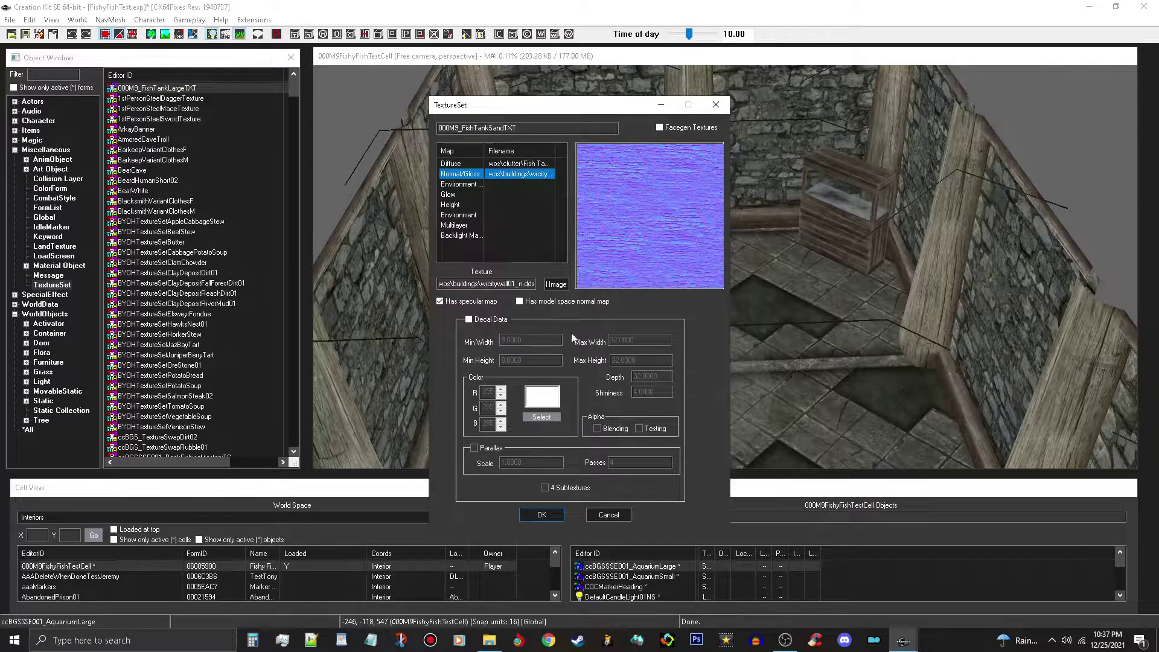
{"action": "left_click", "coordinate": [554, 284]}
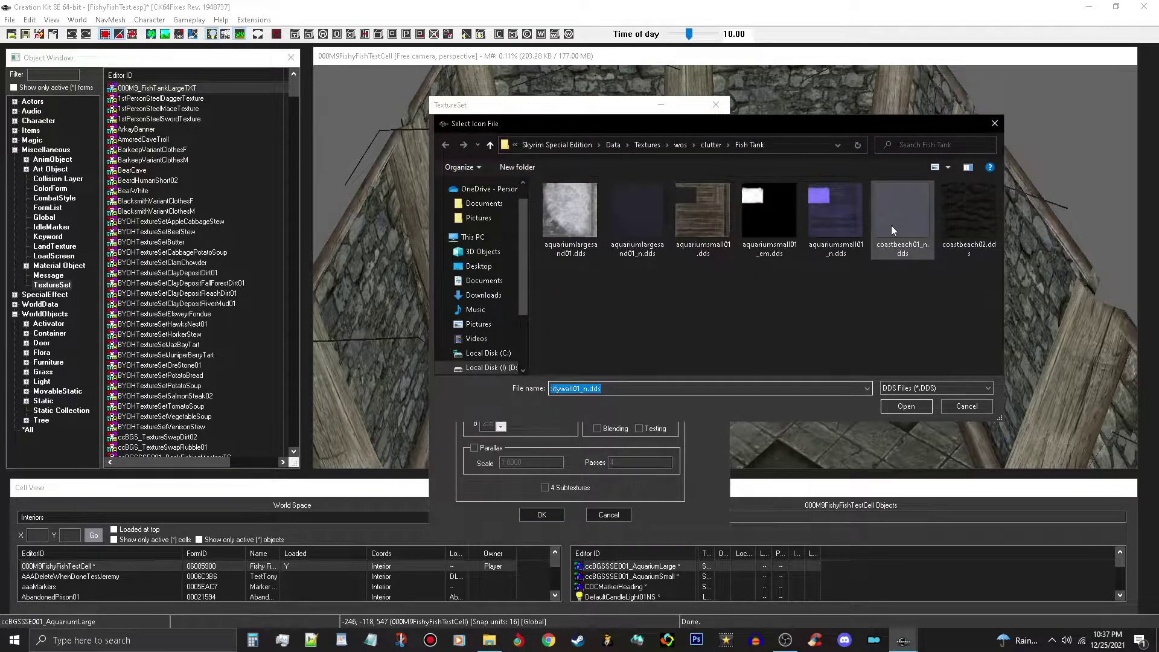
{"action": "left_click", "coordinate": [909, 252]}
{"action": "left_click", "coordinate": [917, 404]}
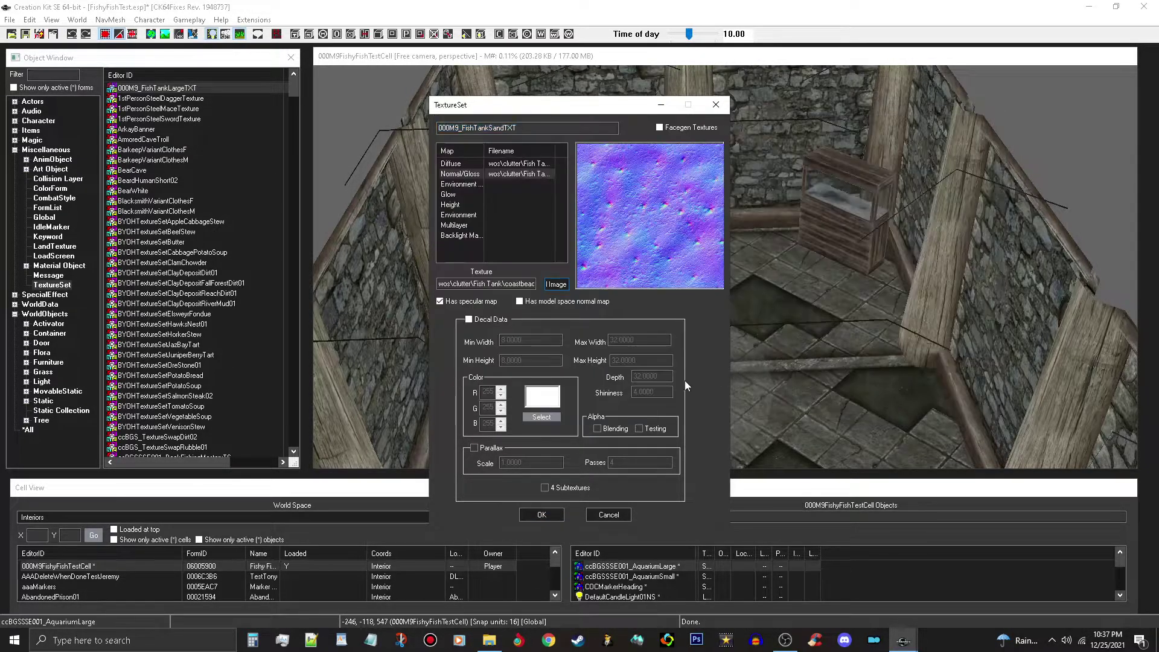
{"action": "left_click", "coordinate": [541, 514]}
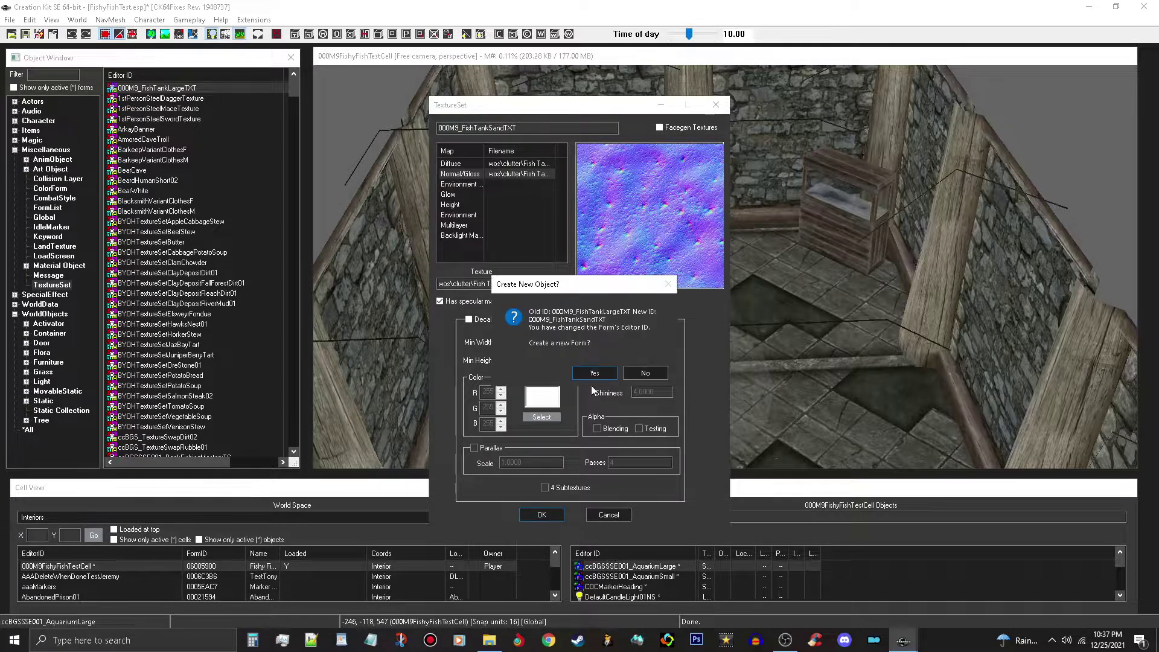
{"action": "left_click", "coordinate": [595, 374]}
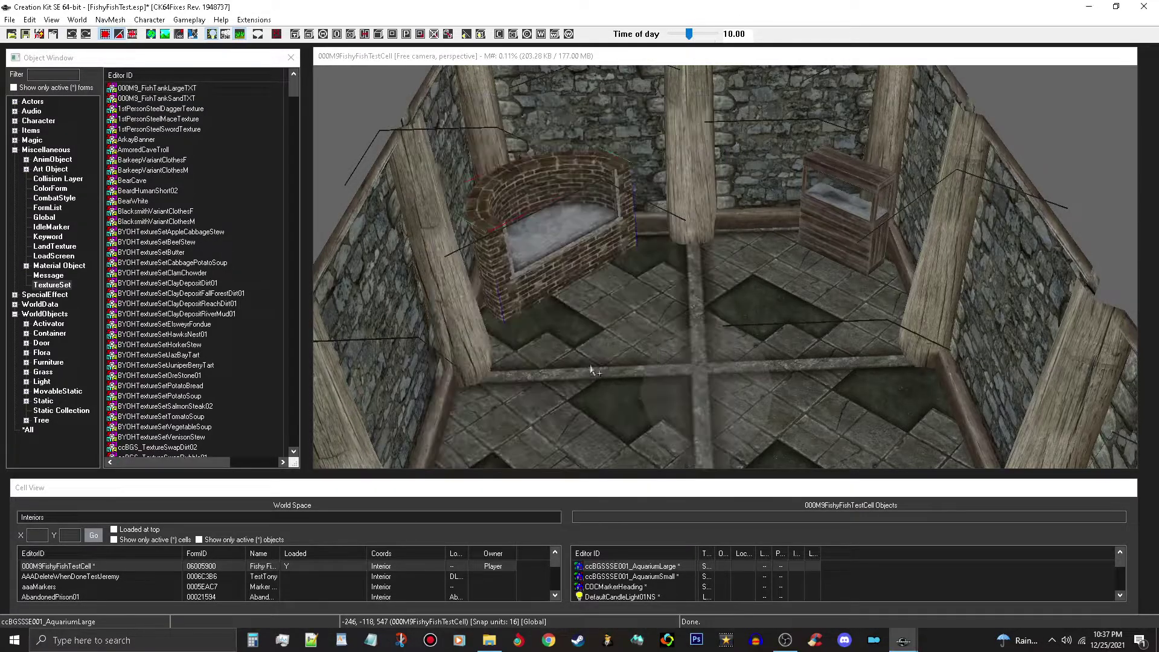
Open the 000M9_FishTankSandTXT texture set and change its ID to 000M9_FishTankSmallTXT.
{"action": "double_click", "coordinate": [181, 99]}
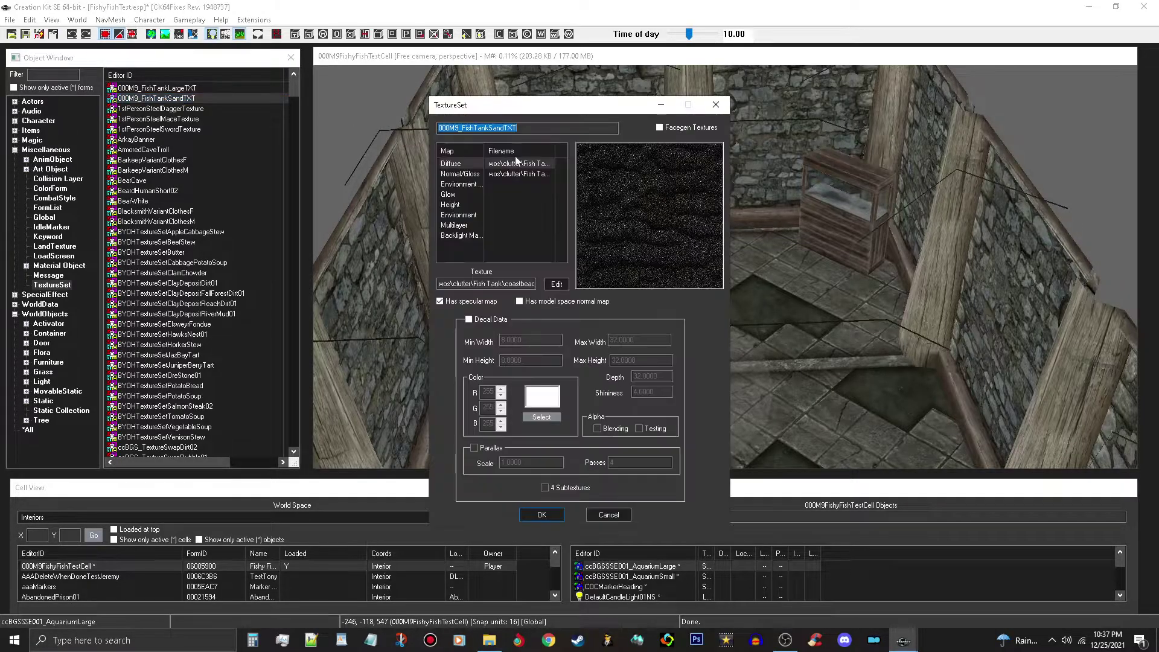
{"action": "left_click", "coordinate": [505, 128]}
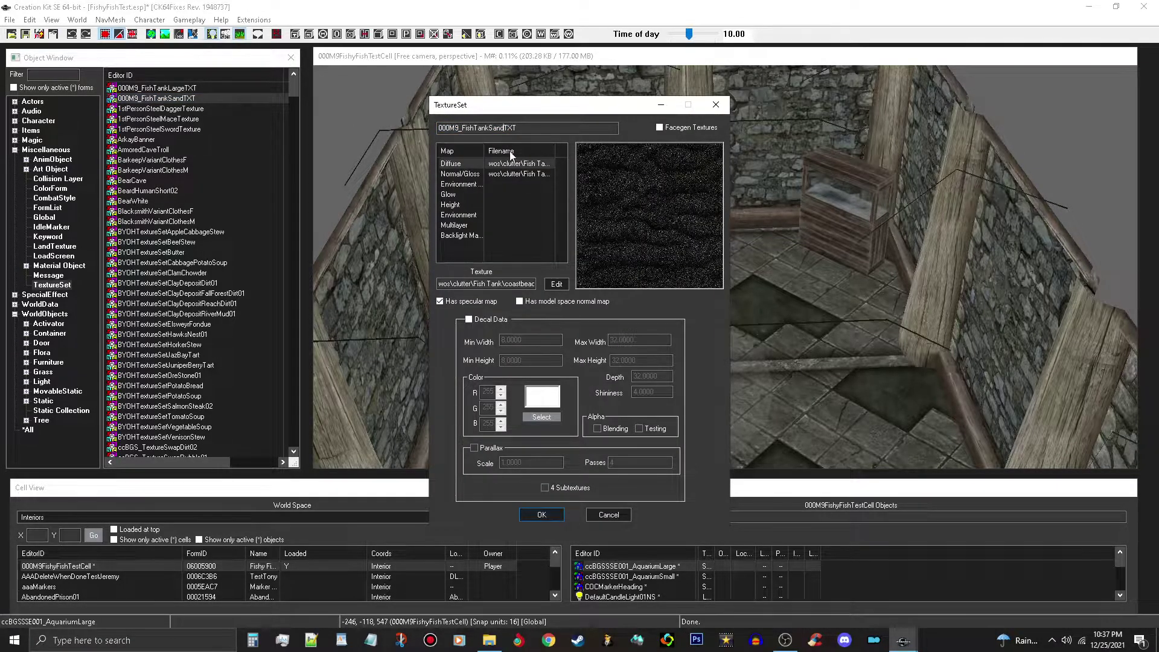
{"action": "key", "text": "BackSpace"}
{"action": "key", "text": "BackSpace"}
{"action": "key", "text": "BackSpace"}
Set the small tank texture set's Diffuse map to stainedwood01_d.dds from the insanity\clutter\tapestries textures folder.
{"action": "left_click", "coordinate": [532, 165]}
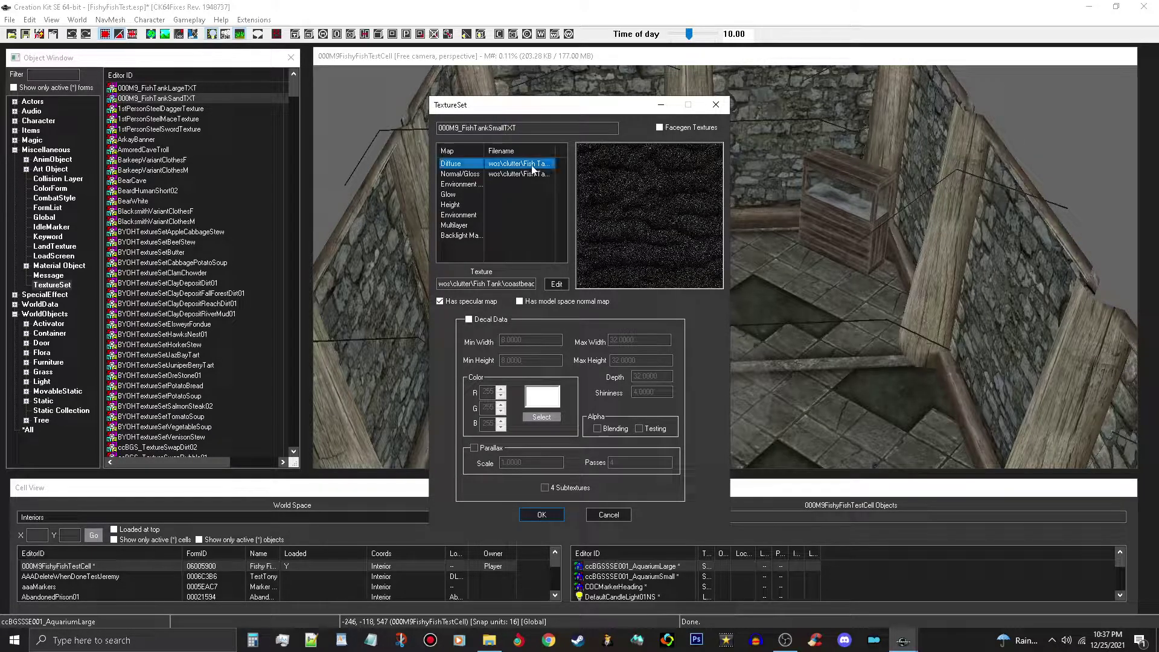
{"action": "left_click", "coordinate": [556, 284]}
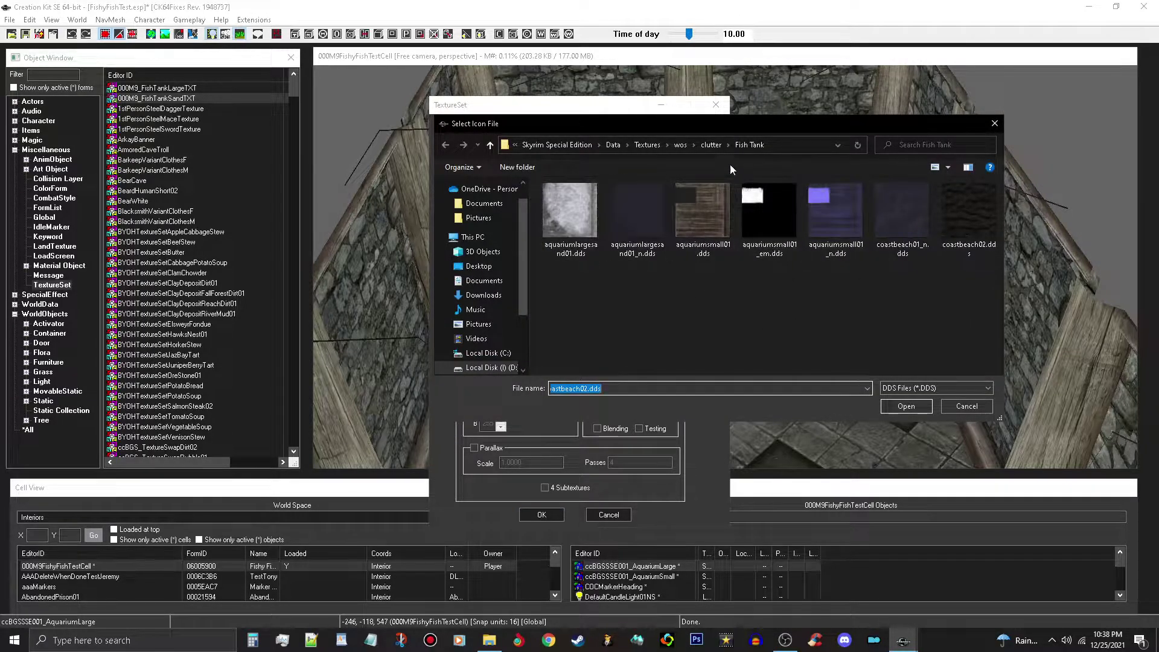
{"action": "left_click", "coordinate": [647, 145]}
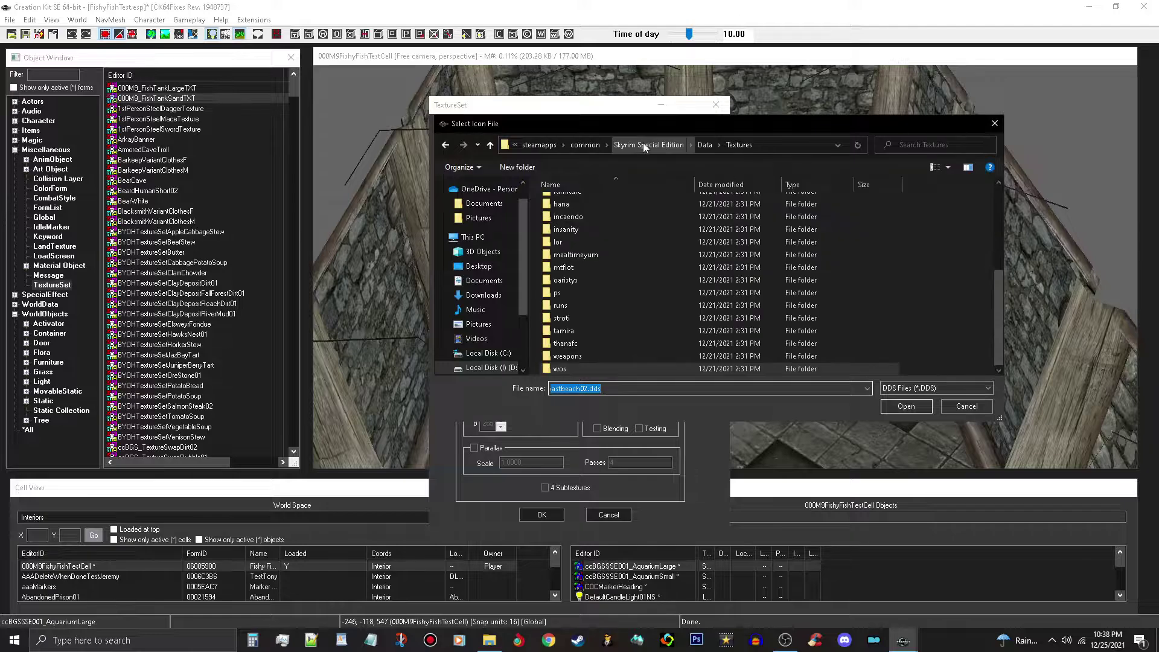
{"action": "double_click", "coordinate": [614, 229]}
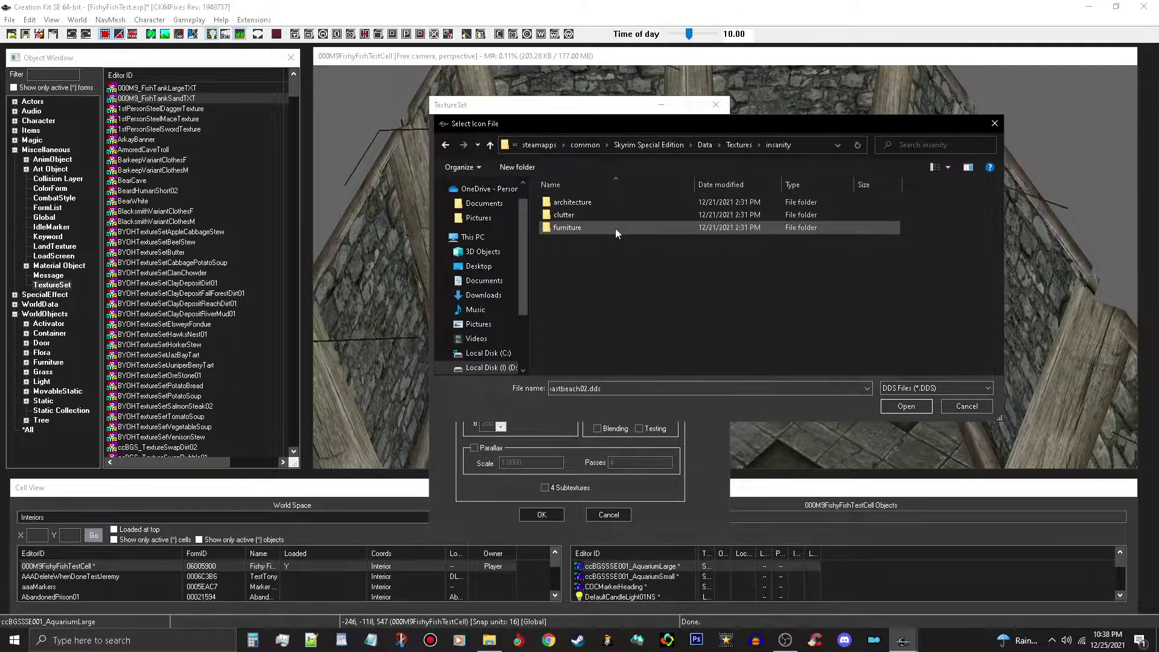
{"action": "double_click", "coordinate": [625, 213]}
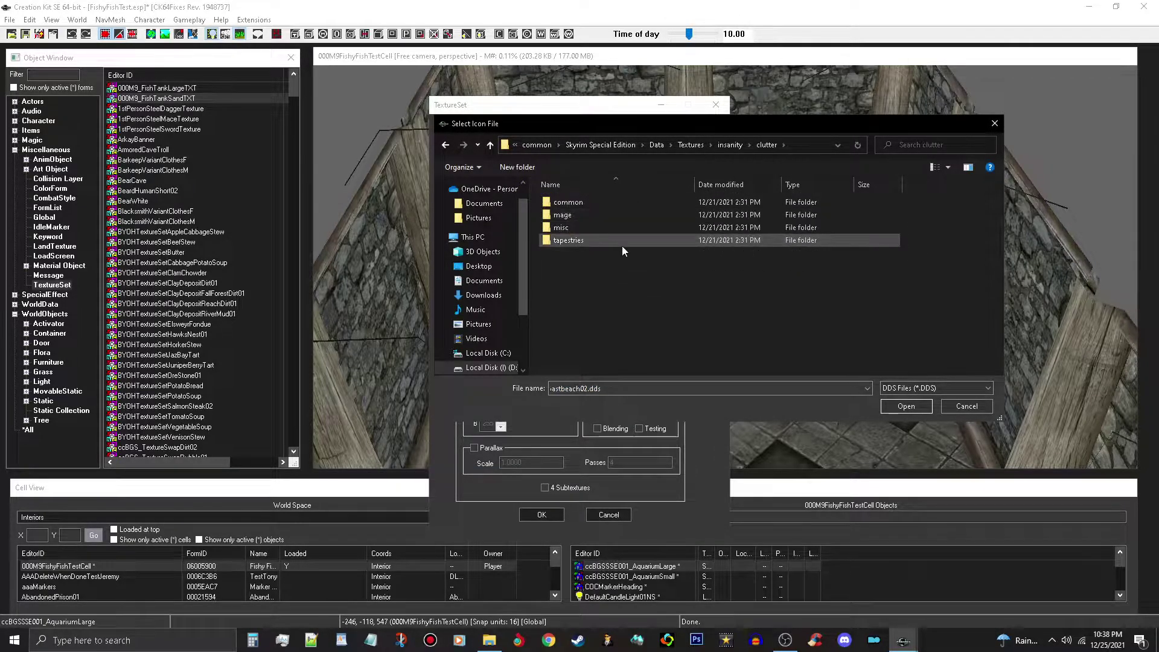
{"action": "double_click", "coordinate": [624, 242]}
{"action": "left_click", "coordinate": [573, 357]}
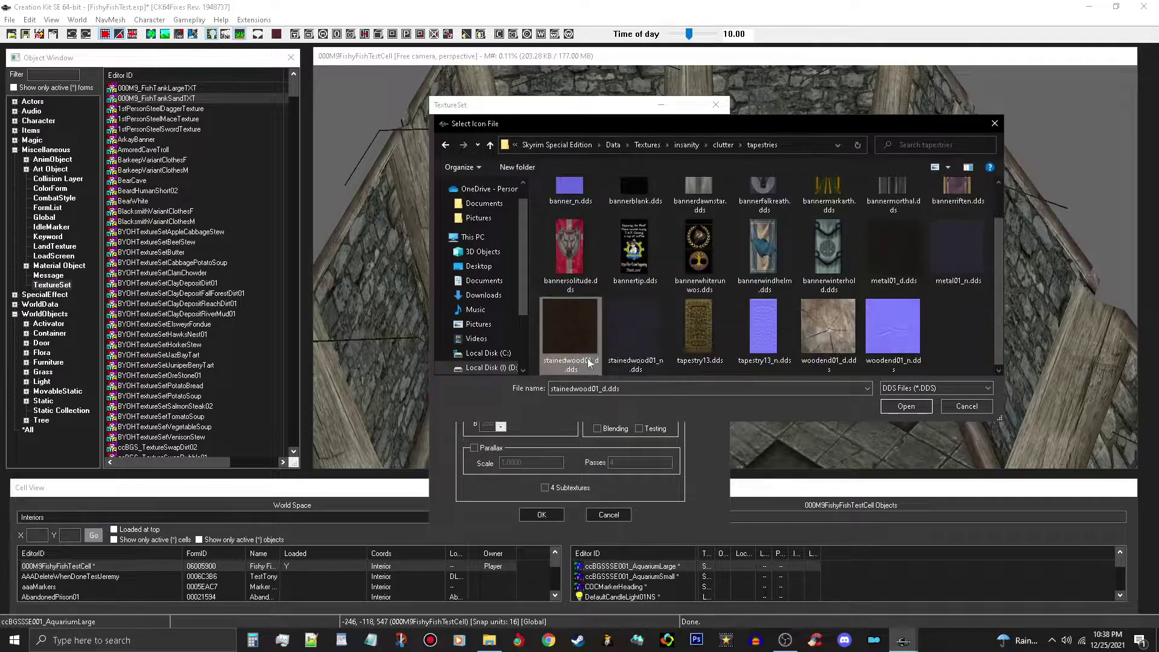
{"action": "left_click", "coordinate": [904, 406]}
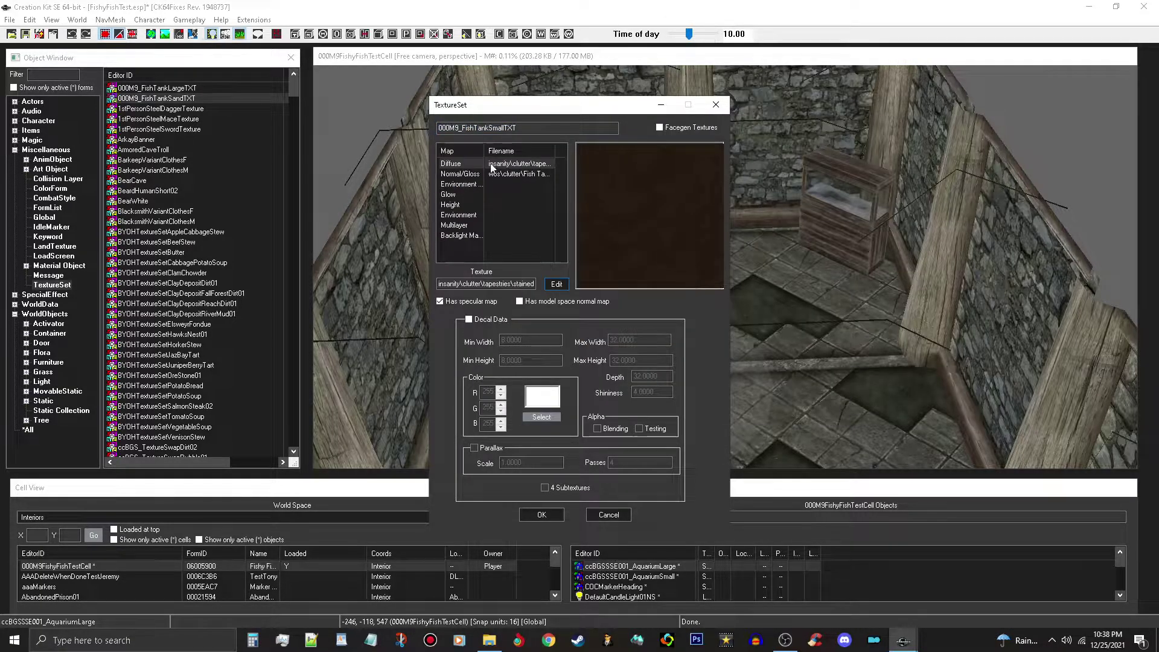
Set the small tank set's Normal/Gloss map to stainedwood01_n.dds from the tapestries folder and save it as a new form.
{"action": "left_click", "coordinate": [517, 175]}
{"action": "left_click", "coordinate": [554, 286]}
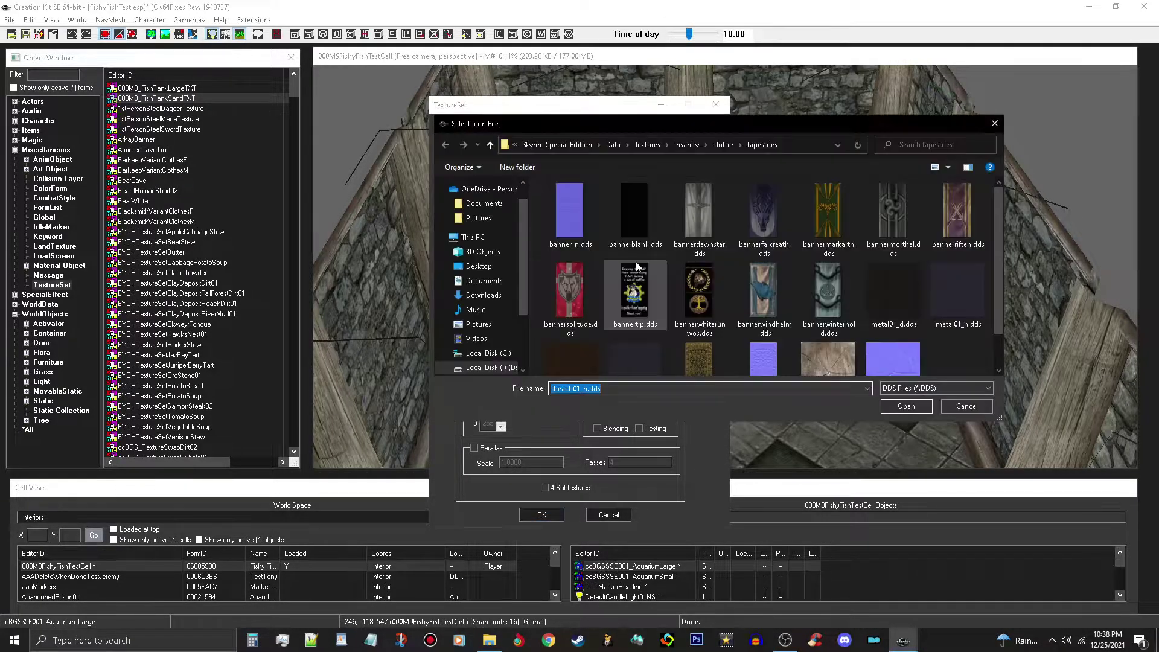
{"action": "left_click", "coordinate": [643, 350]}
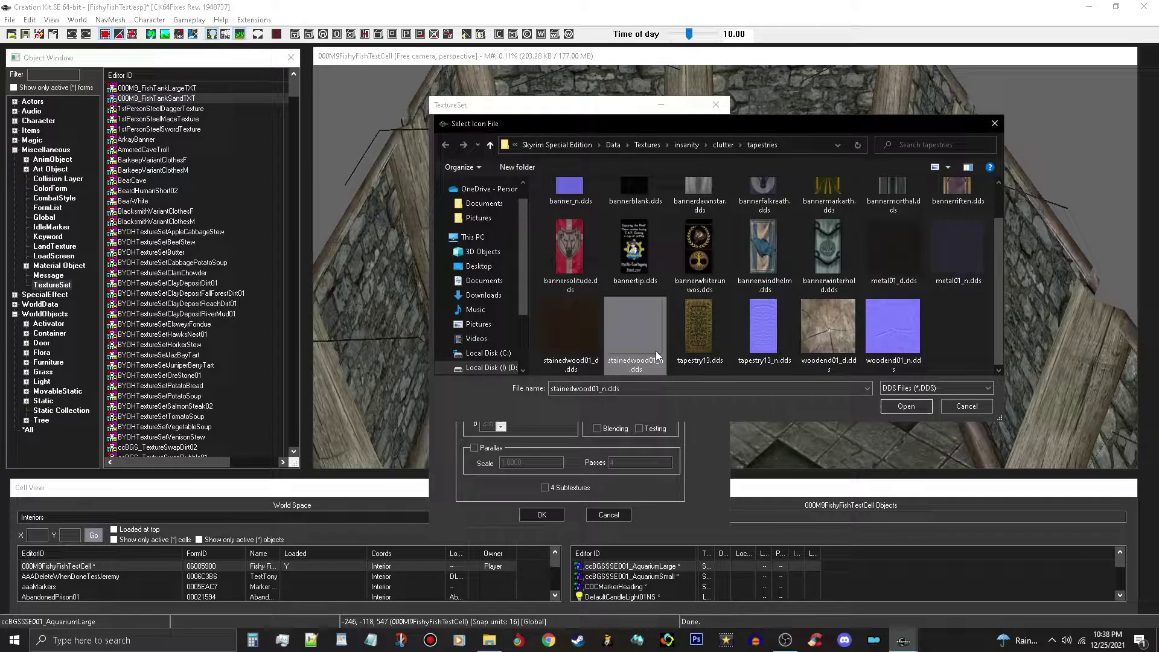
{"action": "left_click", "coordinate": [897, 410]}
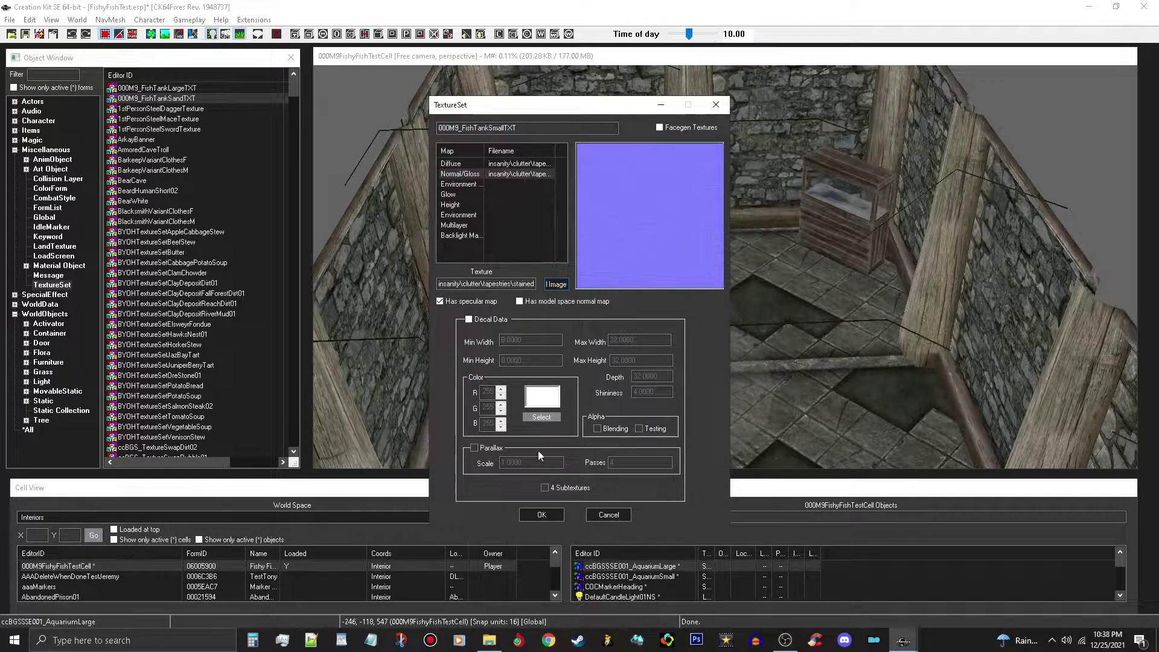
{"action": "left_click", "coordinate": [552, 518]}
{"action": "left_click", "coordinate": [600, 374]}
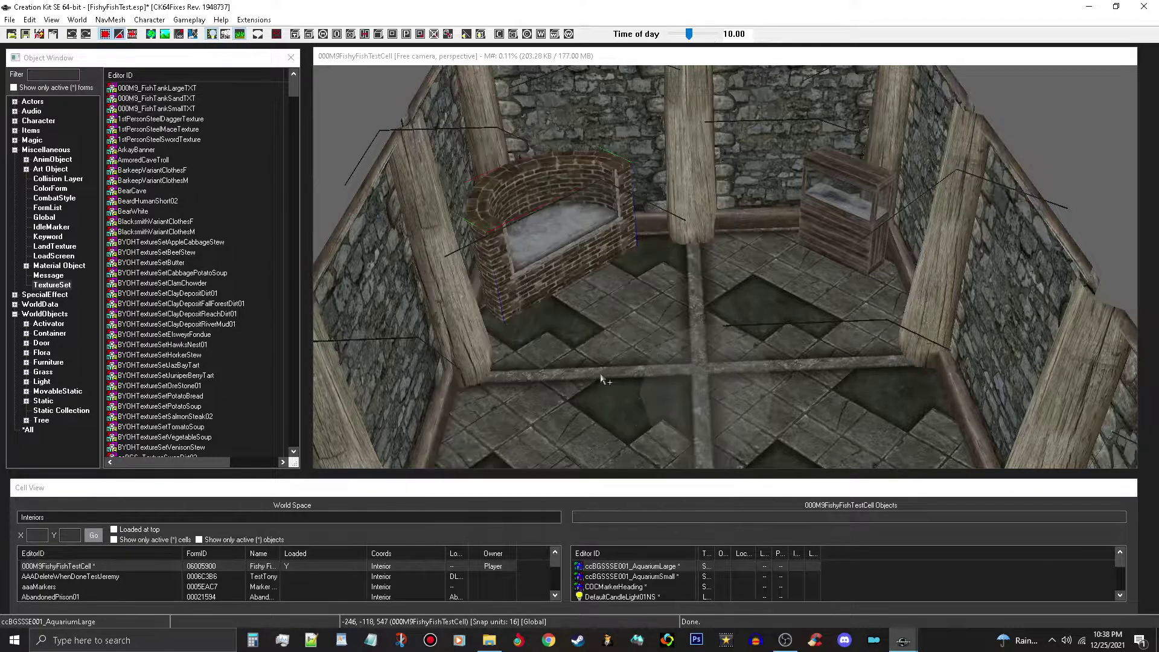
Open the 000M9_AquariumLarge static's model data and assign the 000M9_FishTankLargeTXT texture set to Aquarium:3.
{"action": "left_click", "coordinate": [44, 315]}
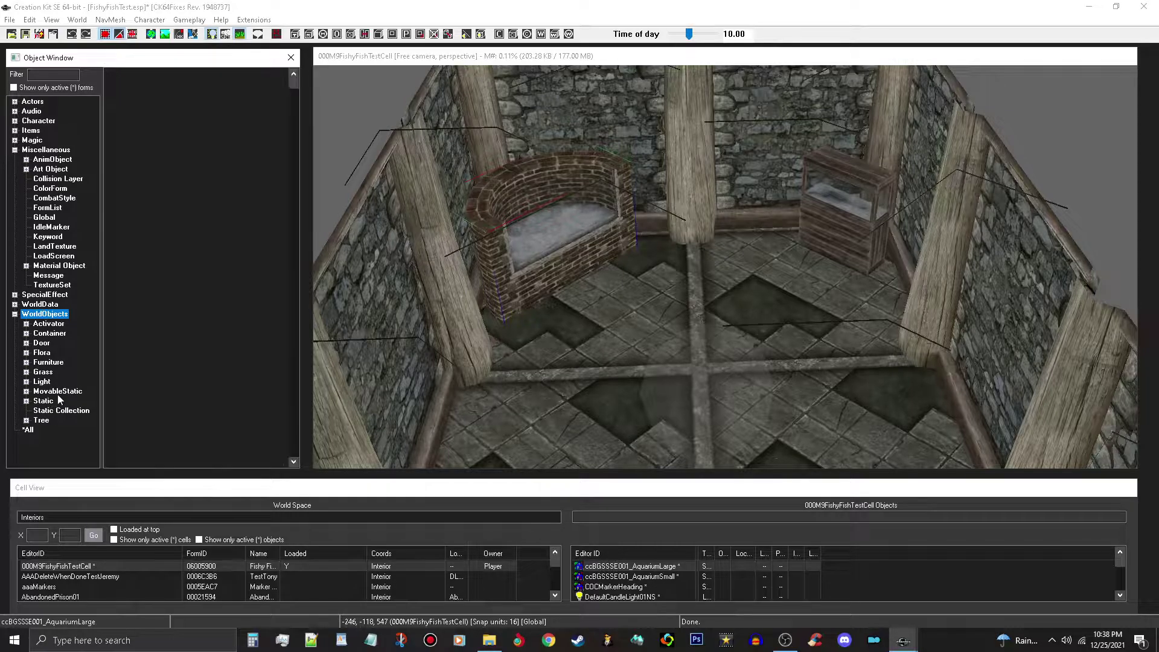
{"action": "left_click", "coordinate": [43, 401]}
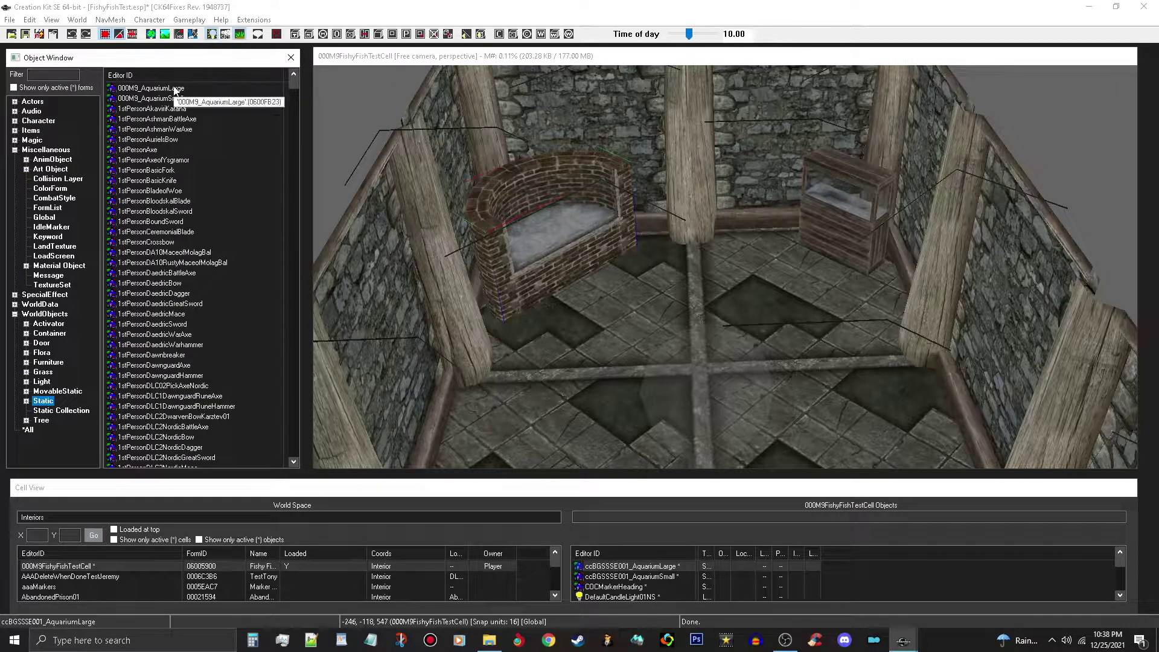
{"action": "double_click", "coordinate": [150, 88]}
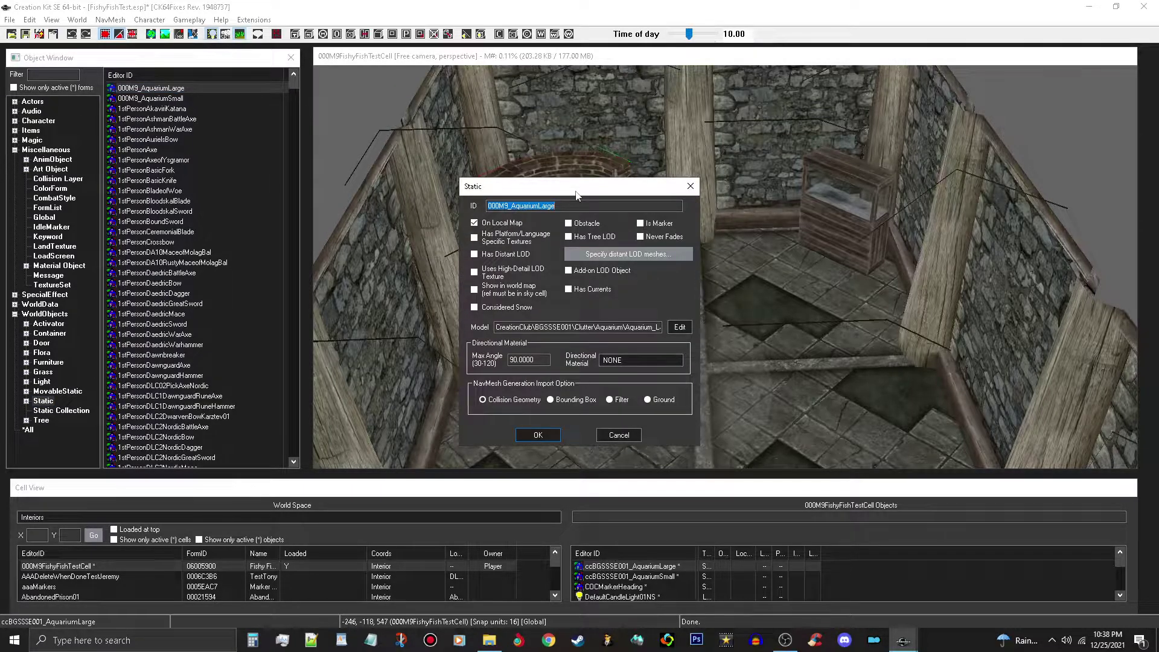
{"action": "left_click", "coordinate": [680, 327]}
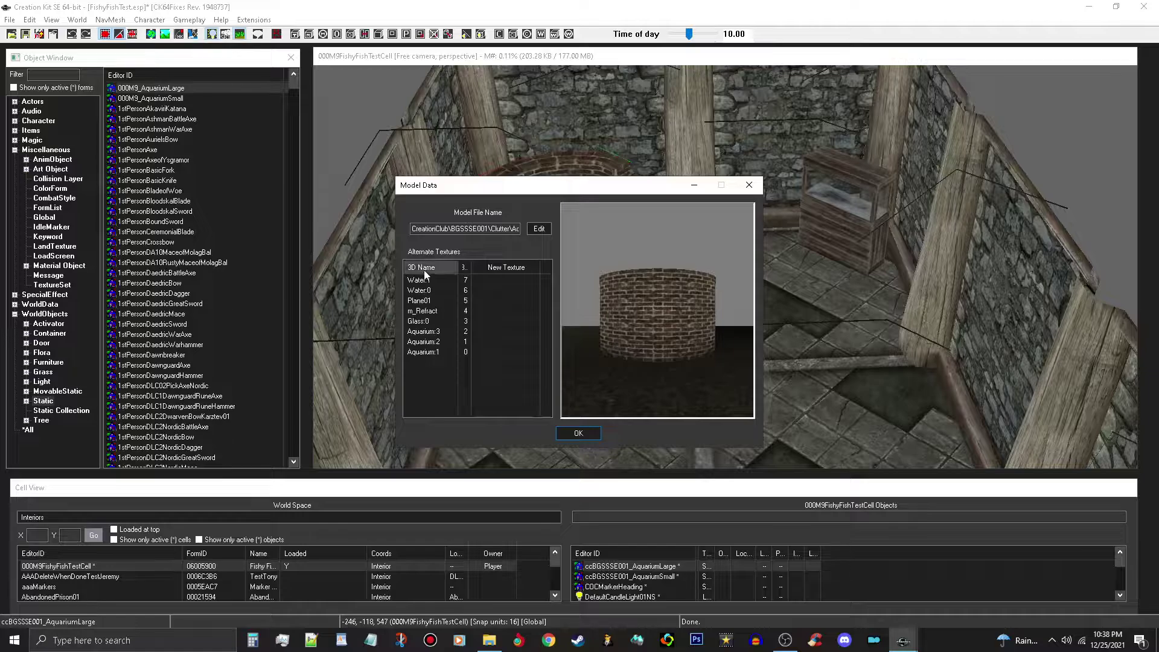
{"action": "left_click", "coordinate": [427, 332]}
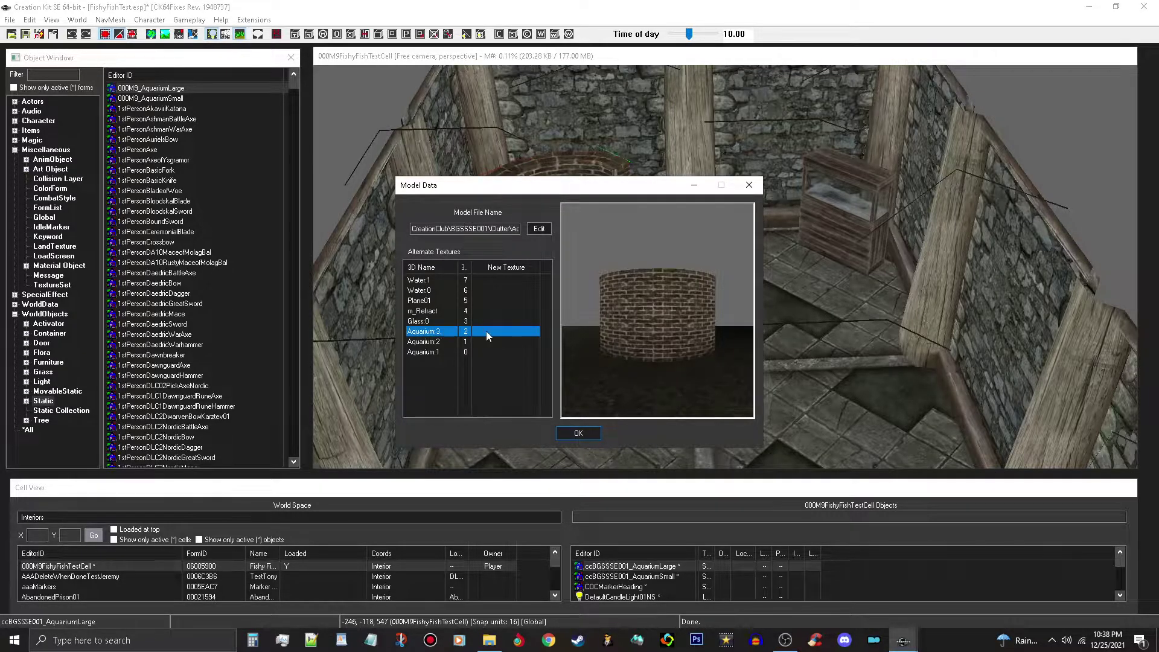
{"action": "left_click", "coordinate": [644, 332]}
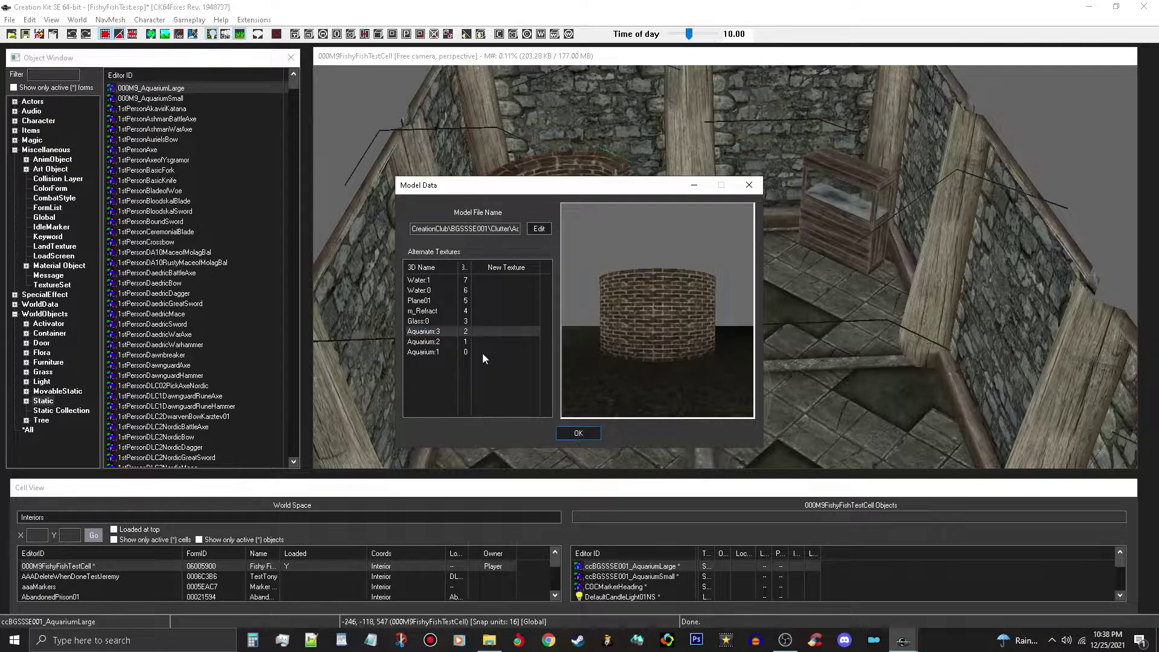
{"action": "double_click", "coordinate": [520, 331]}
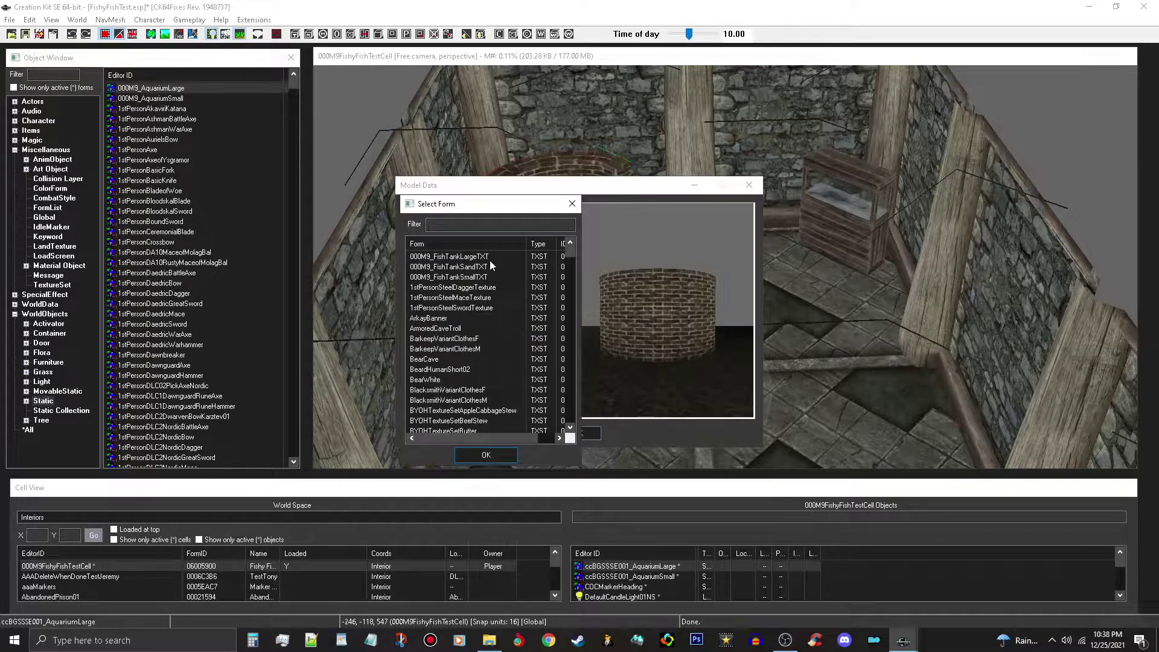
{"action": "left_click", "coordinate": [489, 258]}
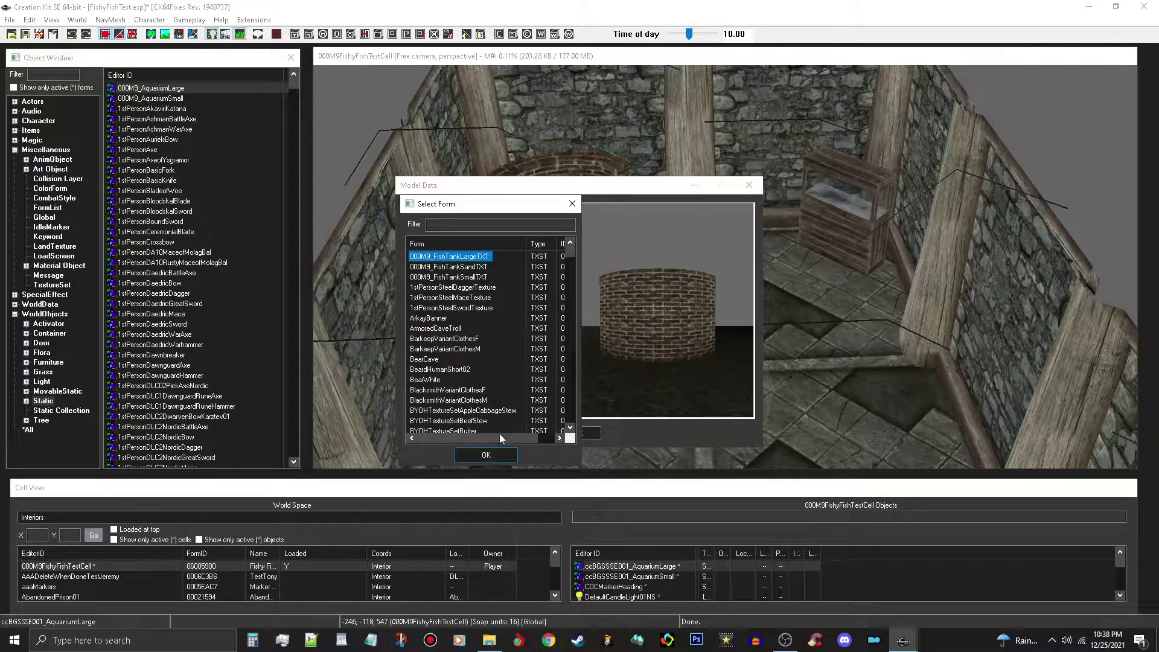
{"action": "left_click", "coordinate": [498, 459]}
{"action": "left_click_drag", "start_coordinate": [622, 256], "coordinate": [736, 316]}
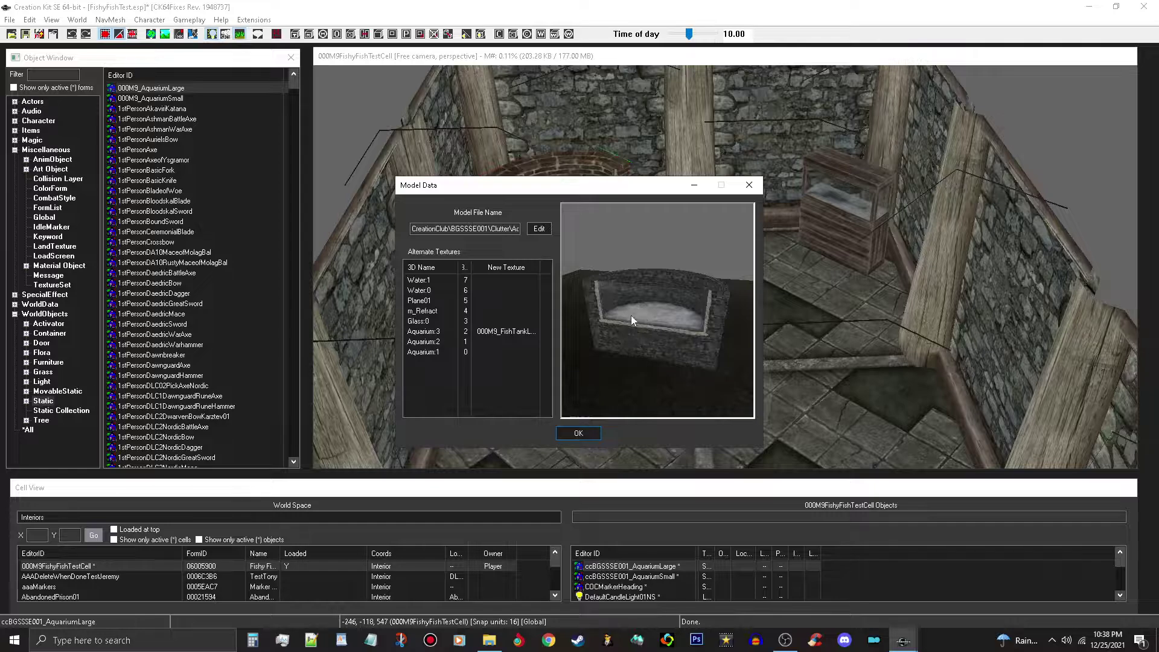
Assign the 000M9_FishTankSandTXT texture set to Aquarium:2 of the large aquarium and save the static.
{"action": "double_click", "coordinate": [494, 341]}
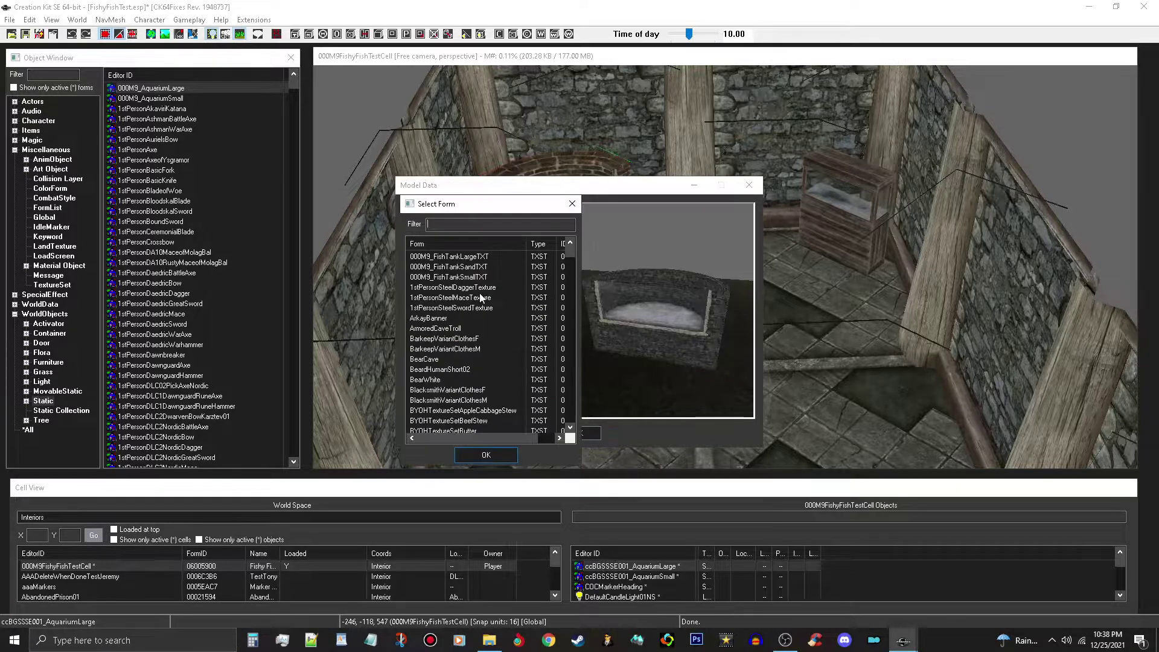
{"action": "left_click", "coordinate": [484, 267]}
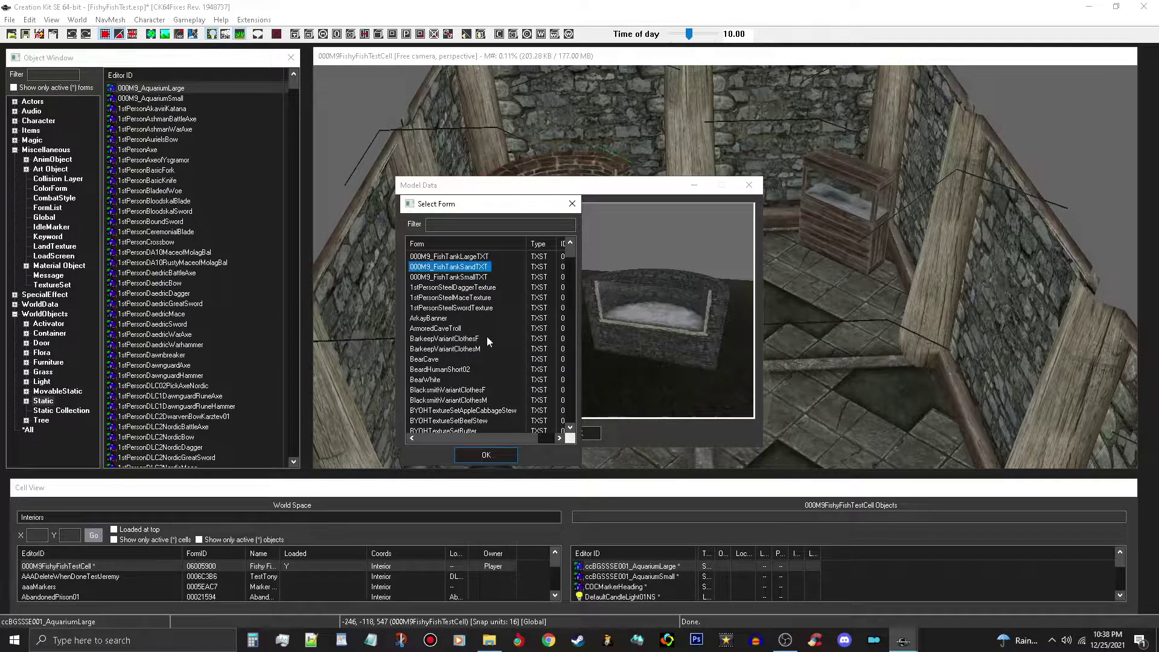
{"action": "left_click", "coordinate": [499, 454]}
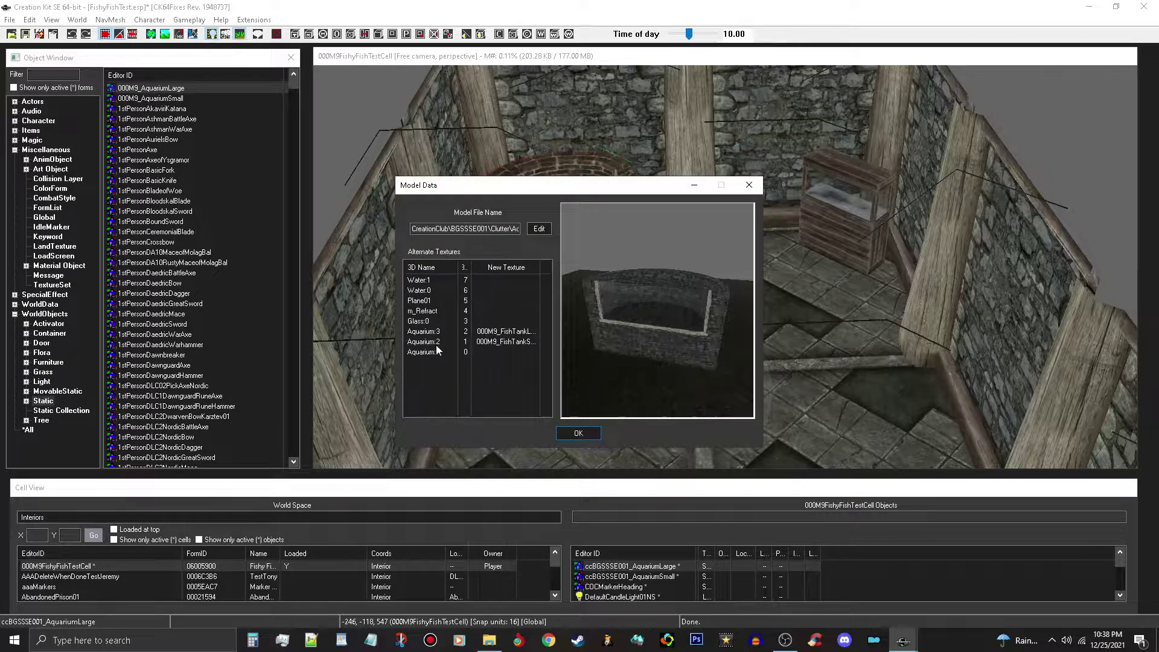
{"action": "left_click", "coordinate": [578, 434]}
{"action": "left_click", "coordinate": [538, 435]}
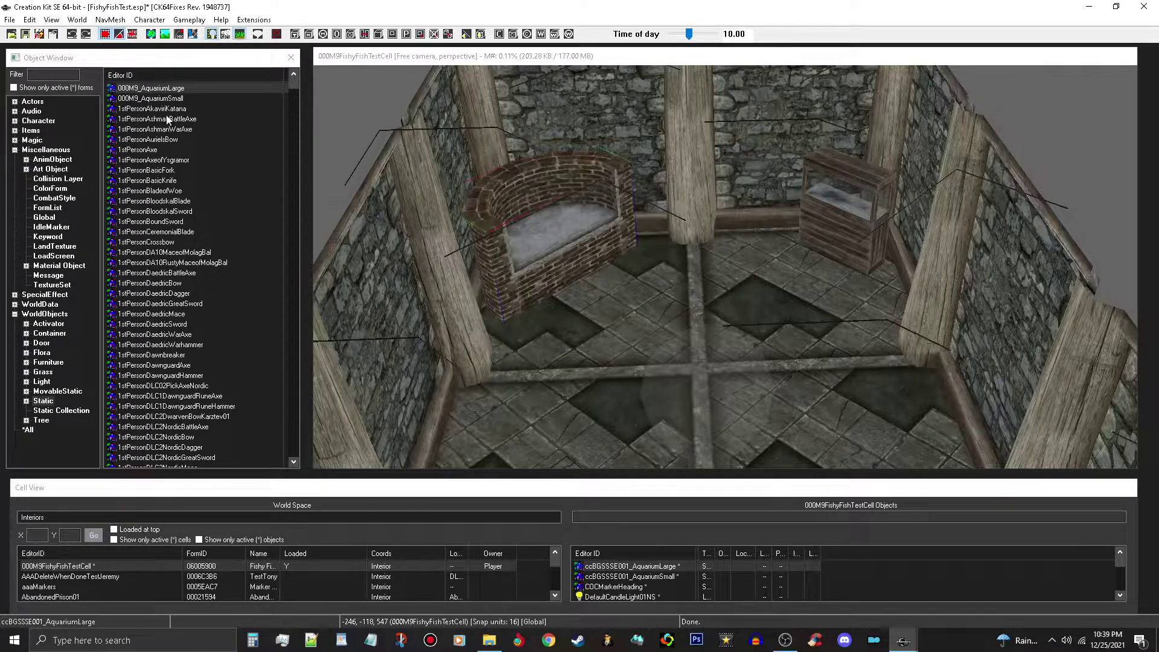
Open the 000M9_AquariumSmall static's model data and assign 000M9_FishTankSmallTXT to the Aquarium_Small part with index 2.
{"action": "double_click", "coordinate": [174, 99]}
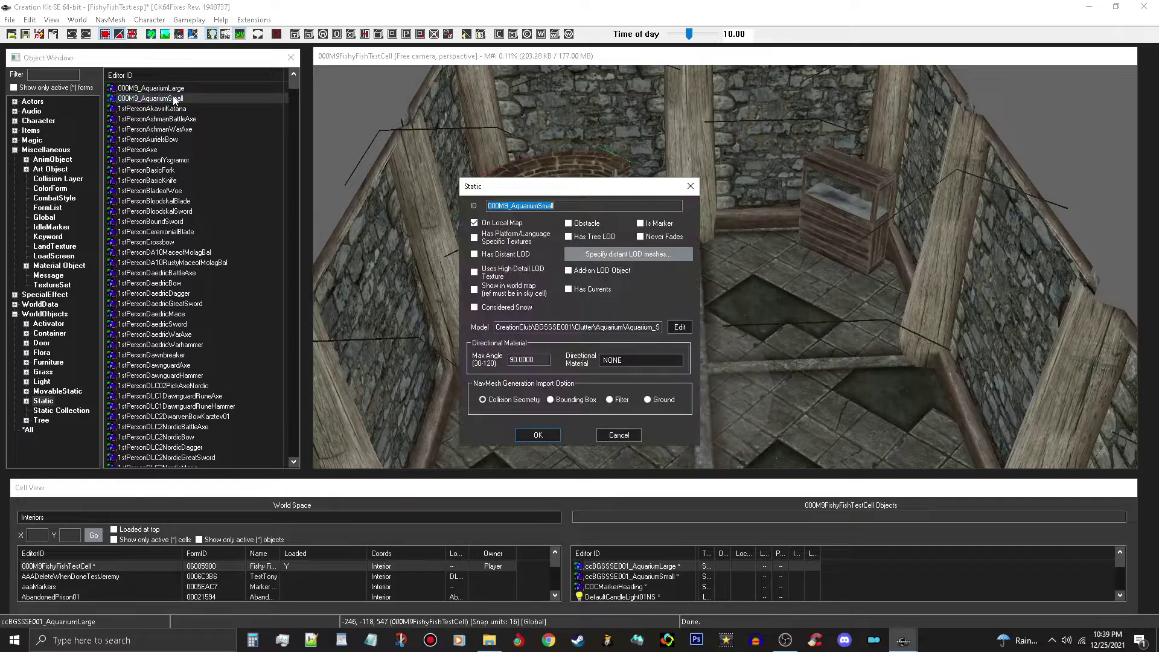
{"action": "left_click", "coordinate": [681, 328]}
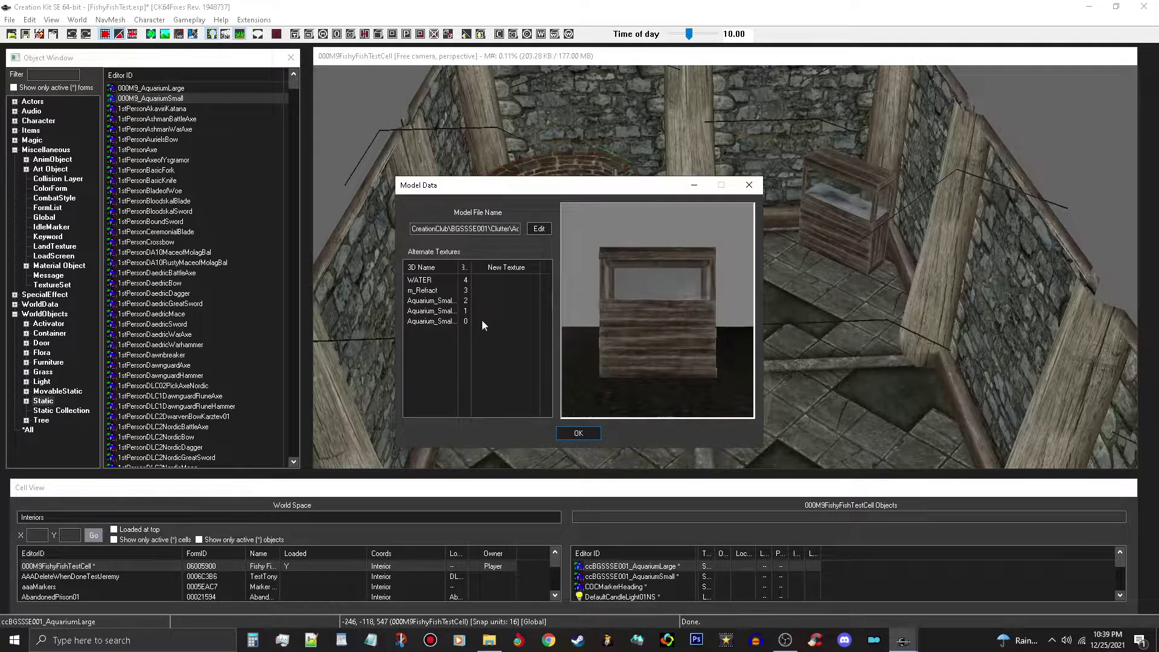
{"action": "left_click", "coordinate": [449, 301]}
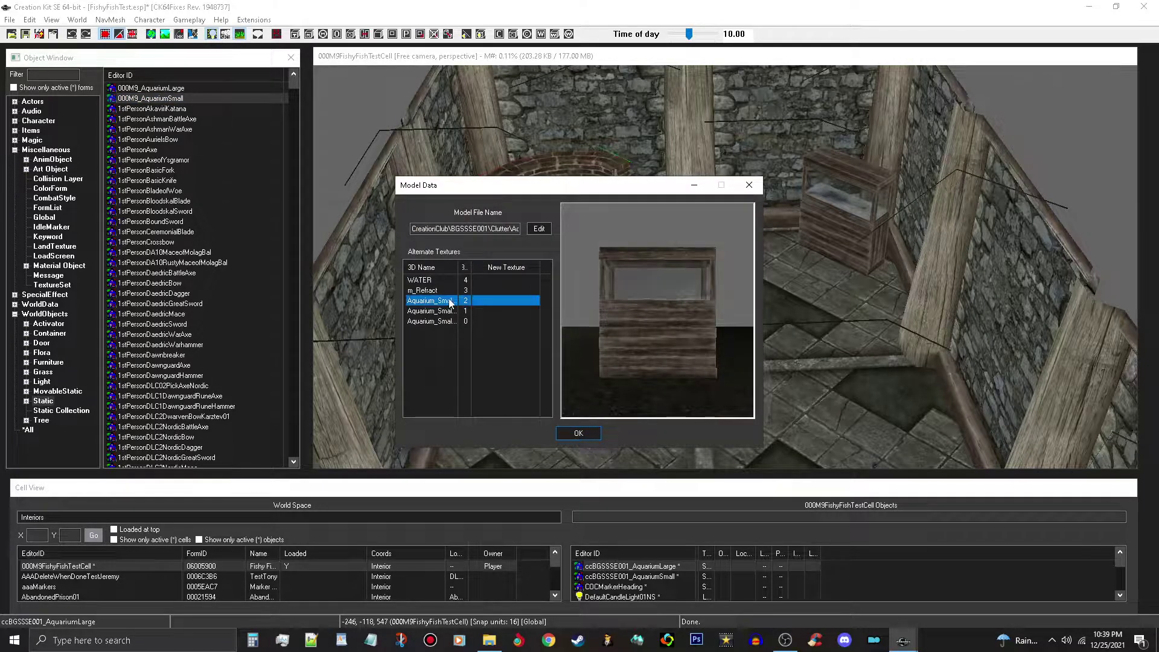
{"action": "double_click", "coordinate": [498, 300]}
{"action": "left_click", "coordinate": [476, 277]}
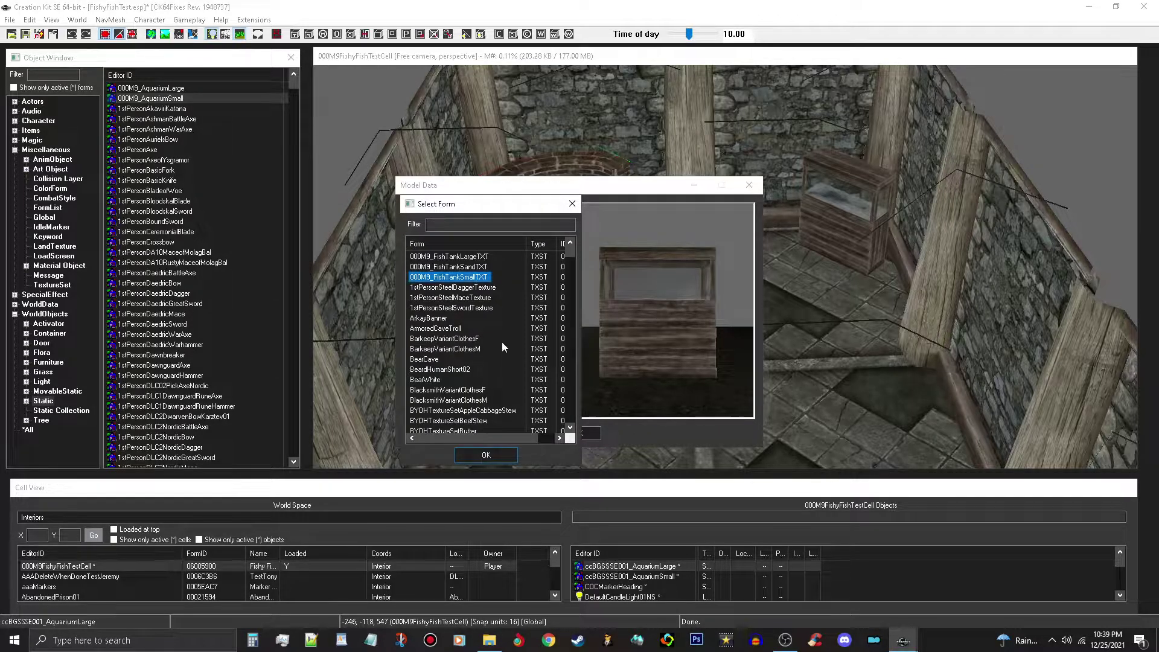
{"action": "left_click", "coordinate": [503, 454]}
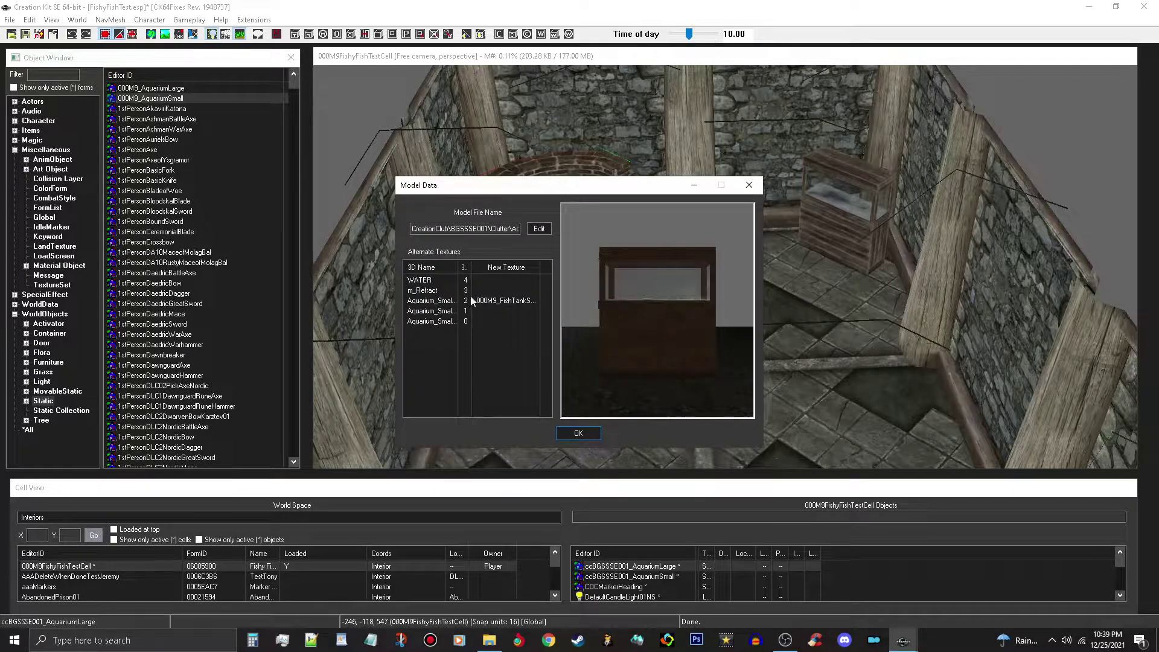
Assign 000M9_FishTankSandTXT to the Aquarium_Small part with index 1 and save the small aquarium static.
{"action": "double_click", "coordinate": [493, 310]}
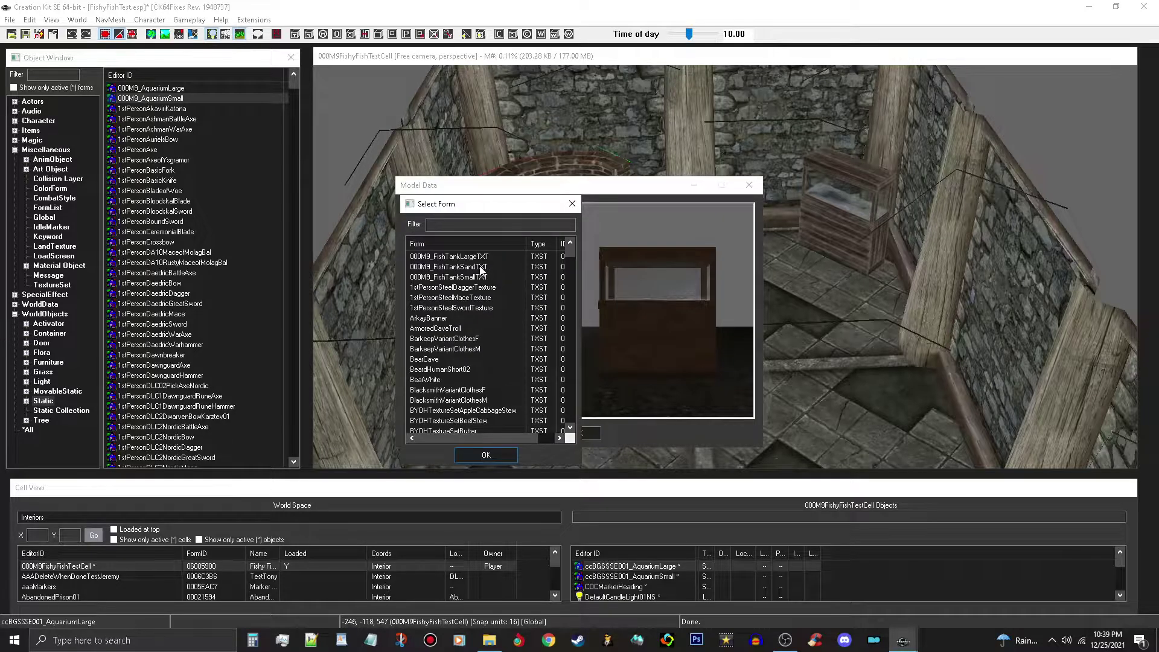
{"action": "left_click", "coordinate": [481, 267]}
{"action": "left_click", "coordinate": [486, 455]}
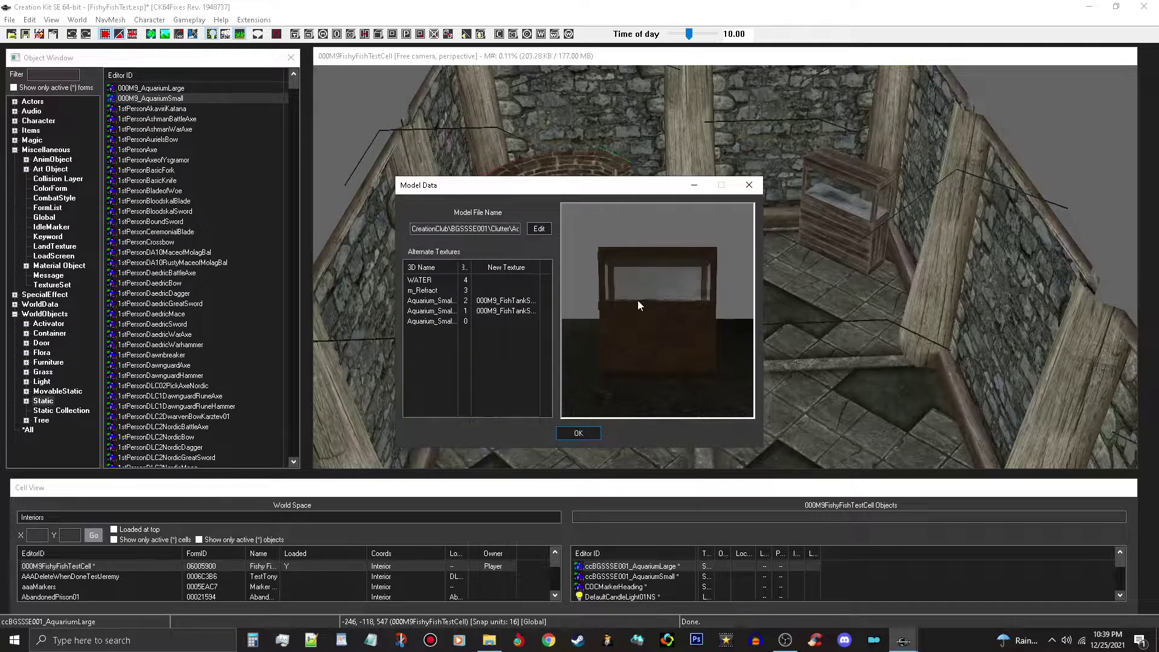
{"action": "left_click", "coordinate": [592, 433]}
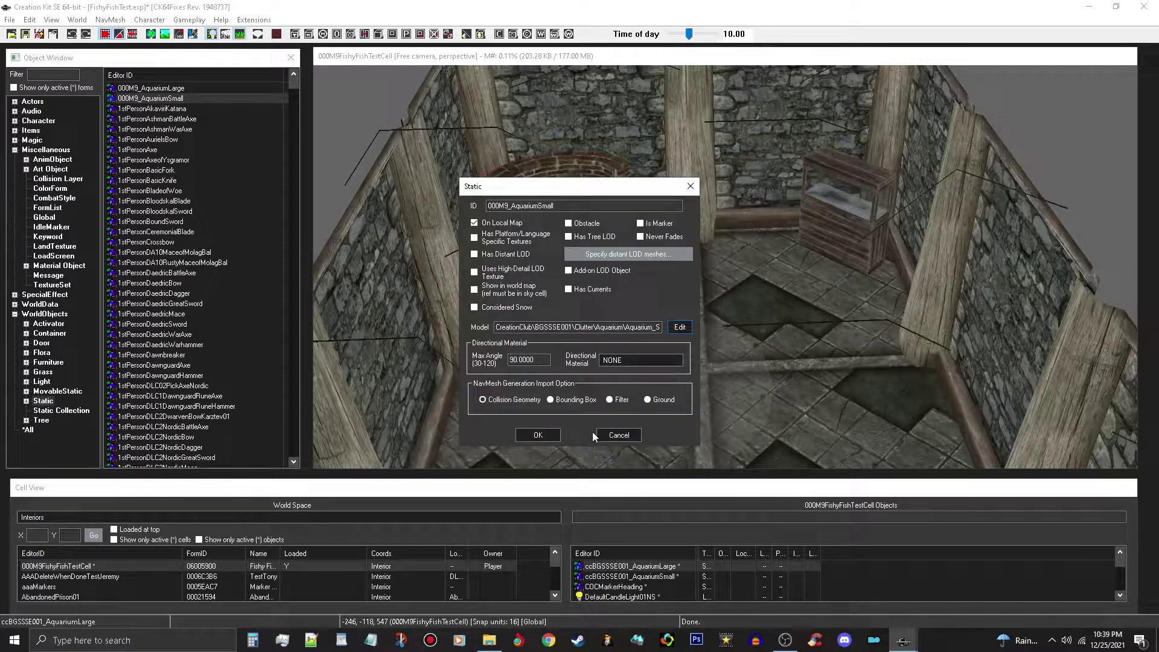
{"action": "left_click", "coordinate": [536, 434]}
Place the 000M9_AquariumLarge static in an empty corner of the test cell and lower it onto the floor.
{"action": "left_click", "coordinate": [568, 242]}
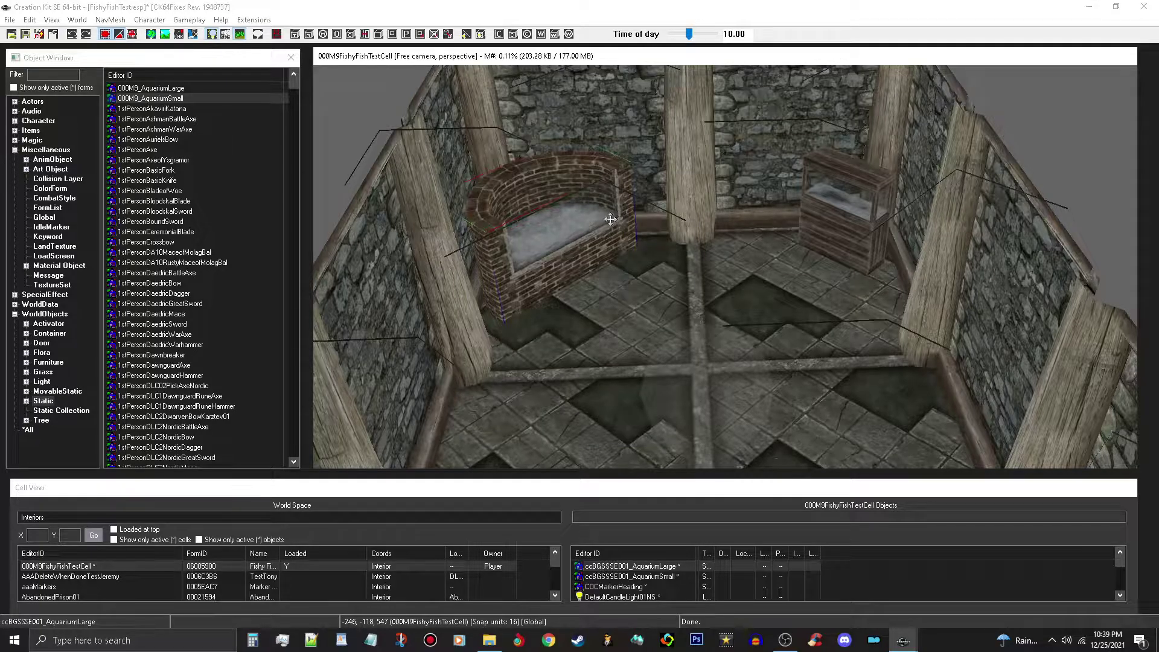
{"action": "mouse_move", "coordinate": [610, 219]}
{"action": "middle_mouse_down", "text": "shift"}
{"action": "mouse_move", "coordinate": [427, 223]}
{"action": "mouse_move", "coordinate": [460, 251]}
{"action": "mouse_move", "coordinate": [470, 281]}
{"action": "mouse_move", "coordinate": [523, 241]}
{"action": "middle_mouse_up", "text": "shift"}
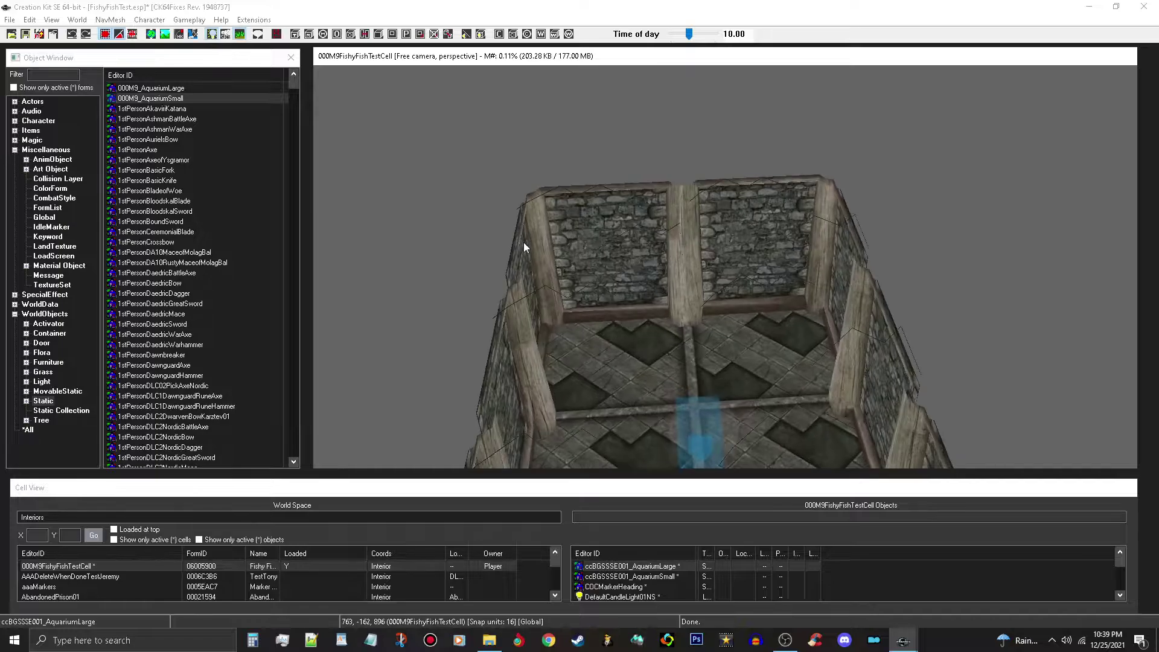
{"action": "scroll", "coordinate": [523, 241], "scroll_direction": "up", "scroll_amount": 4}
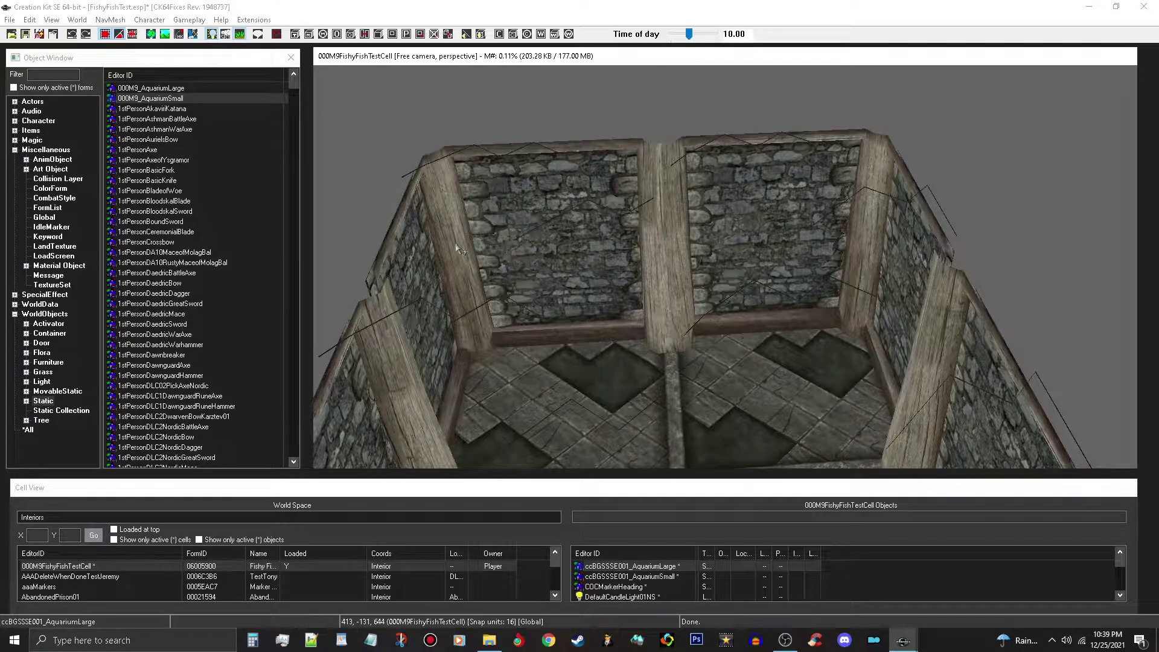
{"action": "left_click", "coordinate": [176, 88]}
{"action": "mouse_move", "coordinate": [535, 368]}
{"action": "left_mouse_down"}
{"action": "mouse_move", "coordinate": [567, 409]}
{"action": "mouse_move", "coordinate": [566, 372]}
{"action": "mouse_move", "coordinate": [534, 357]}
{"action": "left_mouse_up"}
{"action": "mouse_move", "coordinate": [538, 360]}
{"action": "middle_mouse_down"}
{"action": "mouse_move", "coordinate": [464, 377]}
{"action": "mouse_move", "coordinate": [531, 342]}
{"action": "middle_mouse_up"}
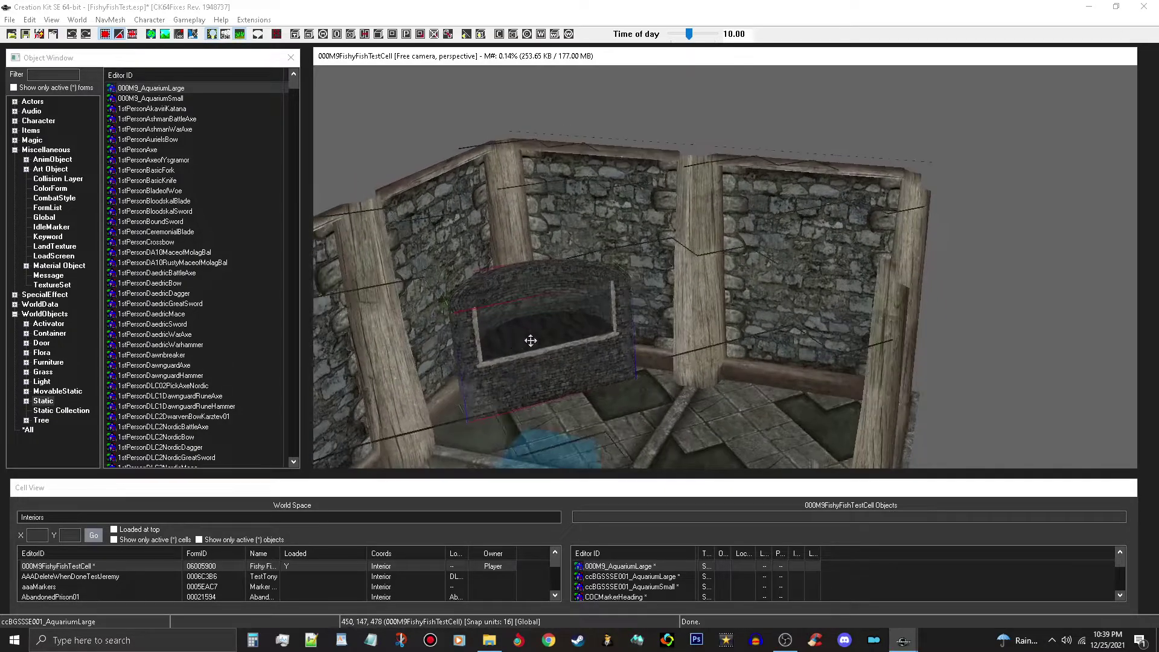
{"action": "left_click_drag", "start_coordinate": [541, 333], "coordinate": [543, 347]}
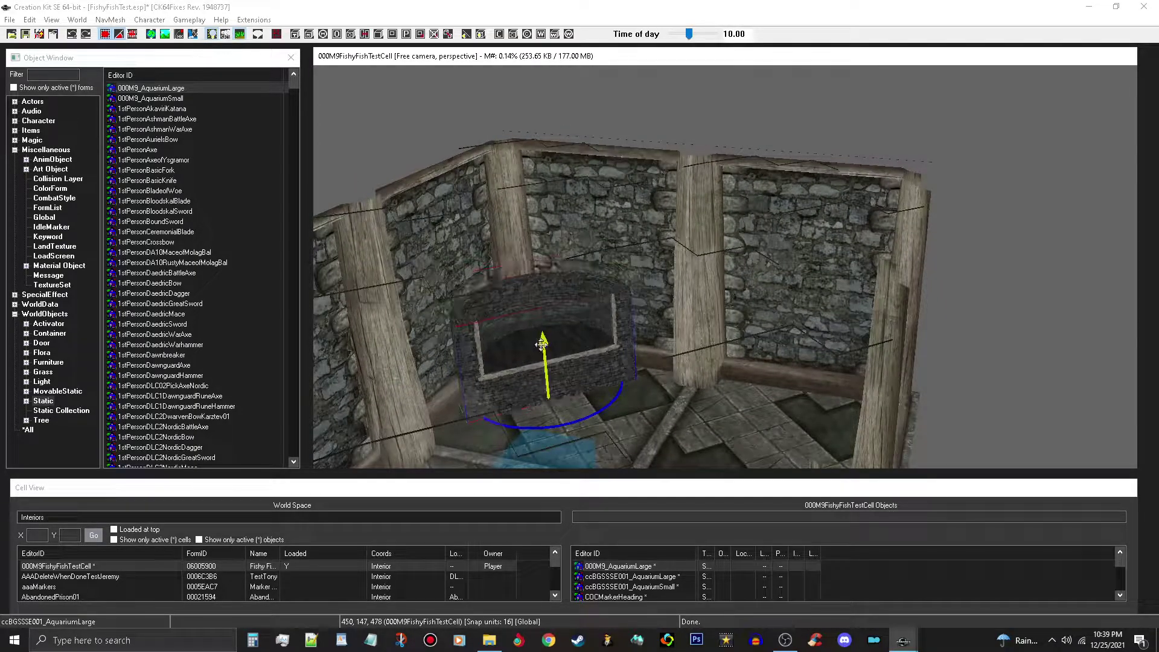
{"action": "middle_click_drag", "start_coordinate": [542, 347], "coordinate": [555, 352]}
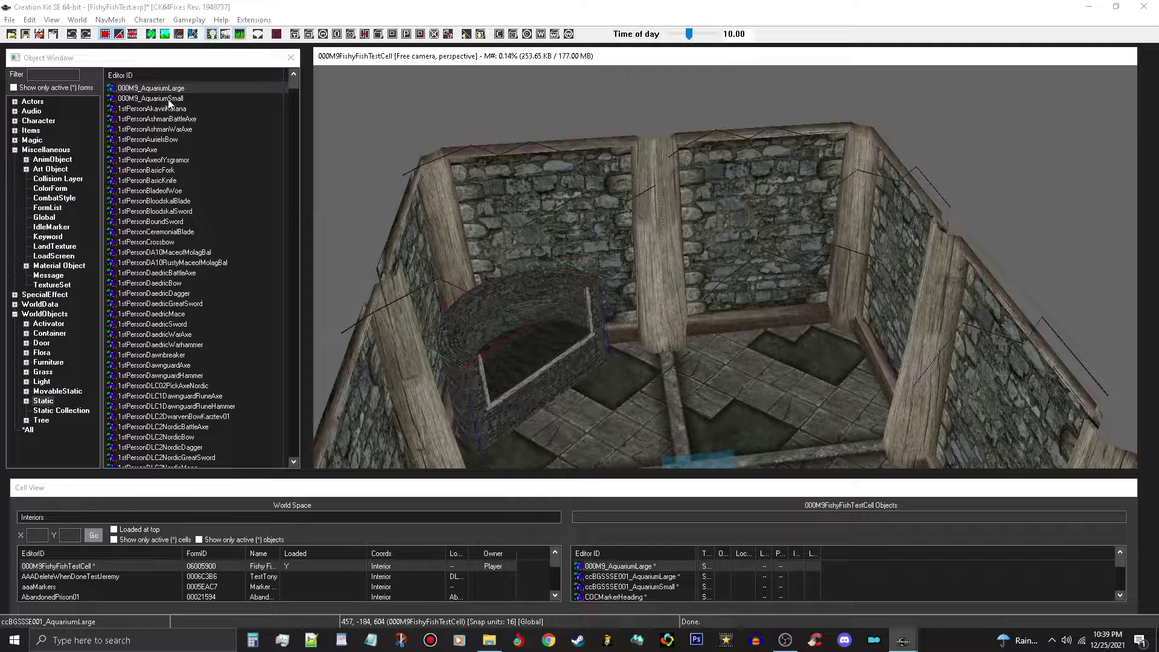
Place the 000M9_AquariumSmall static in the corner across from the retextured large tank and adjust its position.
{"action": "left_click_drag", "start_coordinate": [169, 99], "coordinate": [791, 373]}
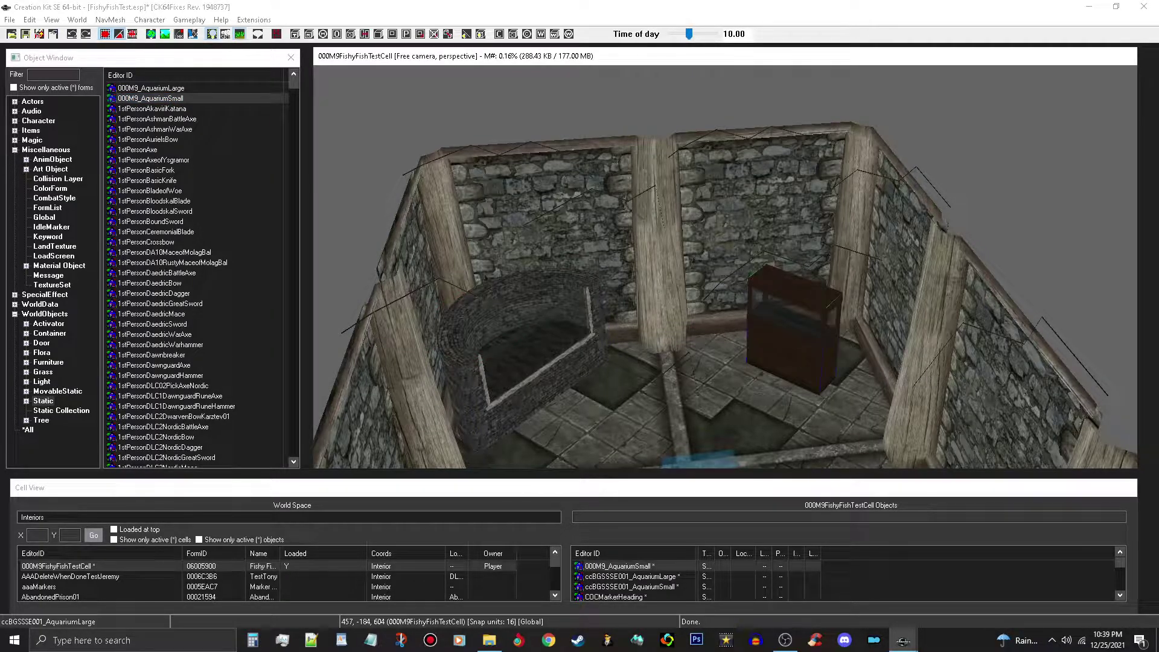
{"action": "scroll", "coordinate": [799, 356], "scroll_direction": "up", "scroll_amount": 5}
{"action": "left_click_drag", "start_coordinate": [827, 382], "coordinate": [858, 322]}
{"action": "middle_click_drag", "start_coordinate": [871, 334], "coordinate": [935, 361]}
{"action": "left_click", "coordinate": [851, 351]}
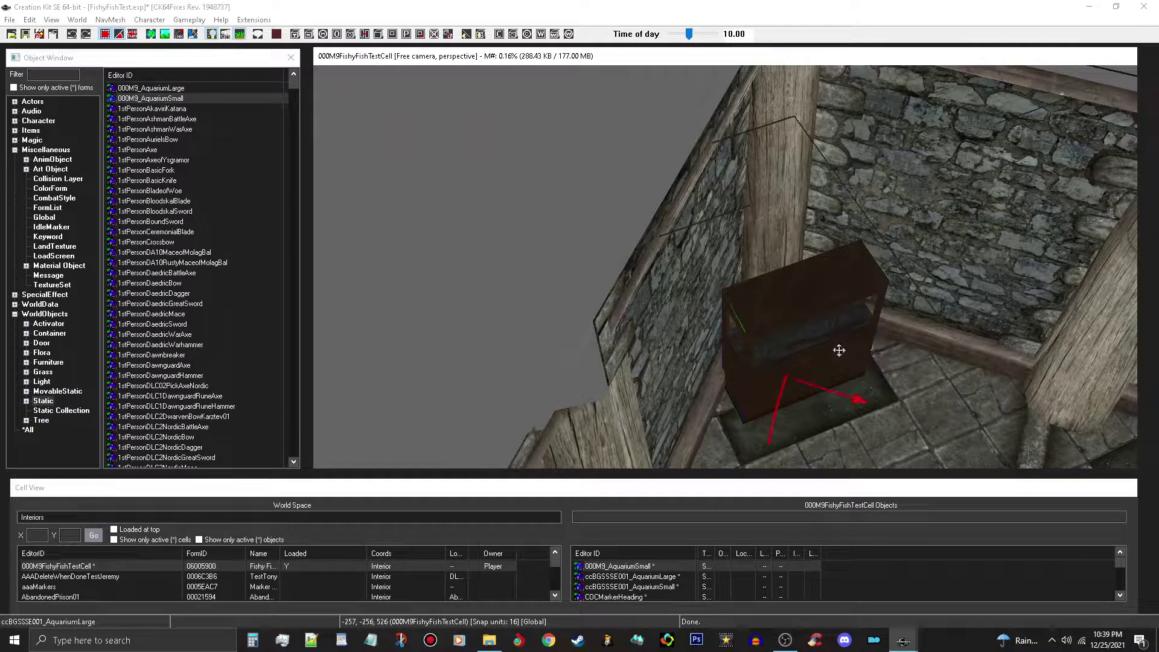
{"action": "middle_click_drag", "start_coordinate": [854, 354], "coordinate": [798, 322]}
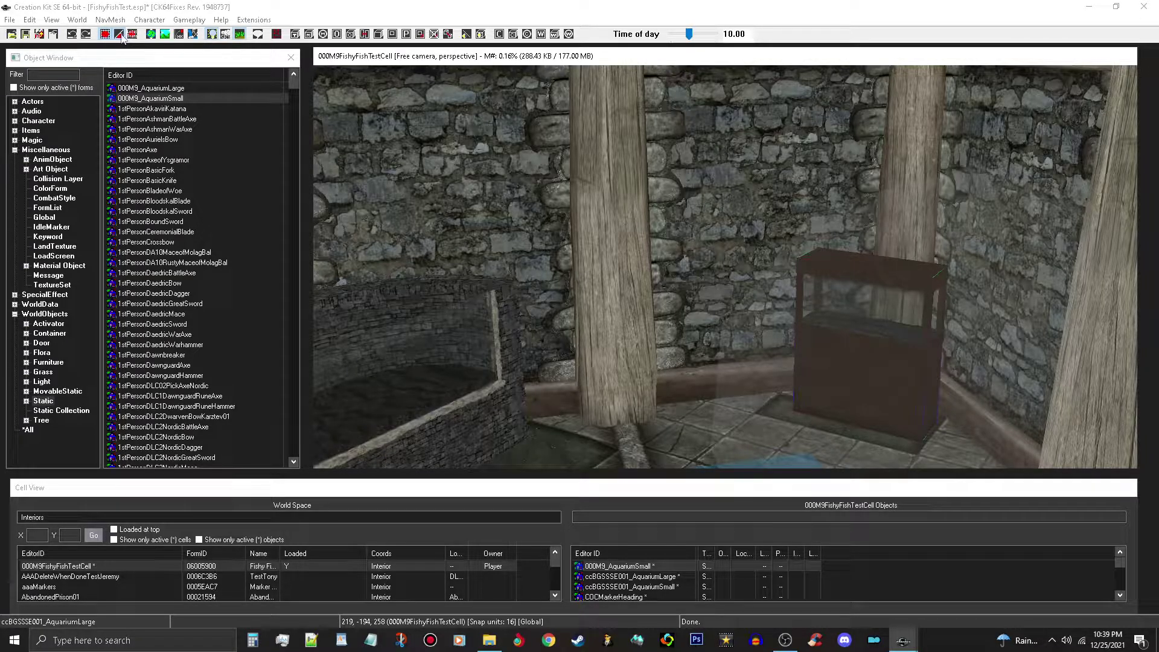
Create a trigger box around the retextured large aquarium using the ccBGSSSE001FishTankLargeAct activator.
{"action": "middle_click_drag", "start_coordinate": [568, 239], "coordinate": [552, 245]}
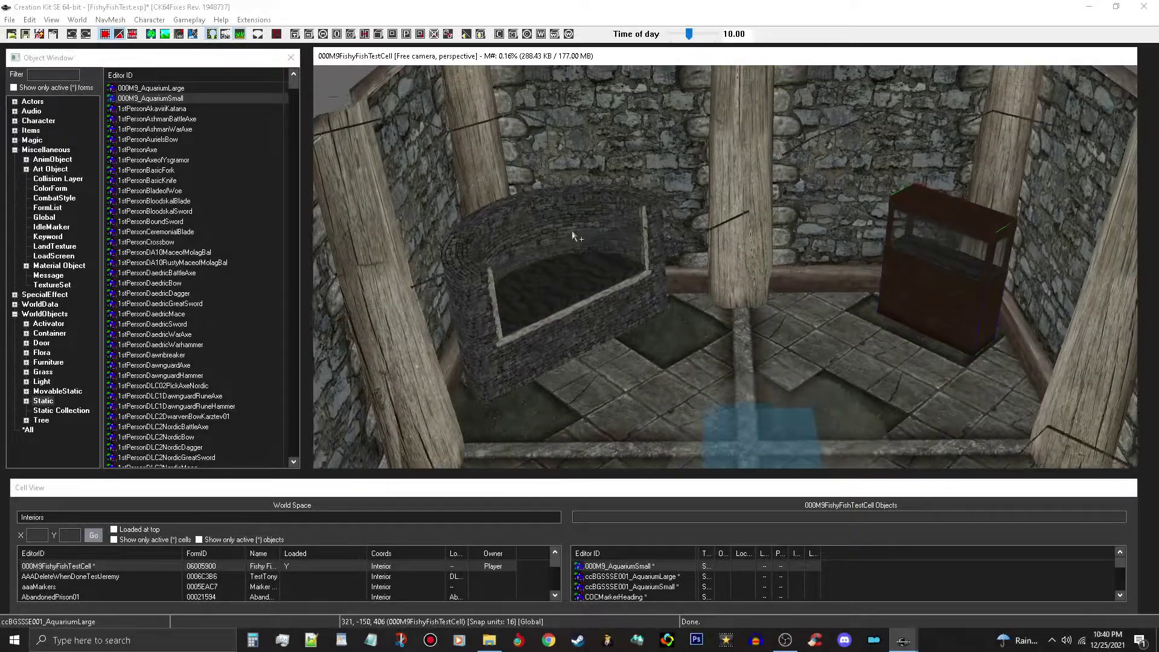
{"action": "middle_click_drag", "start_coordinate": [573, 236], "coordinate": [570, 241]}
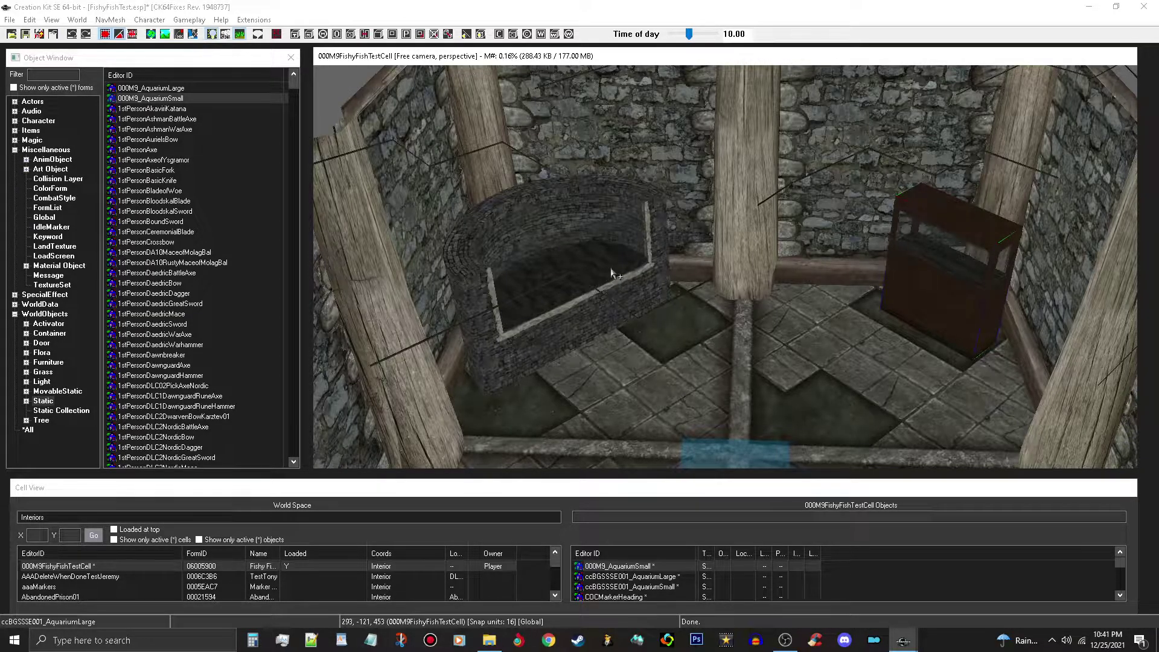
{"action": "left_click", "coordinate": [631, 297]}
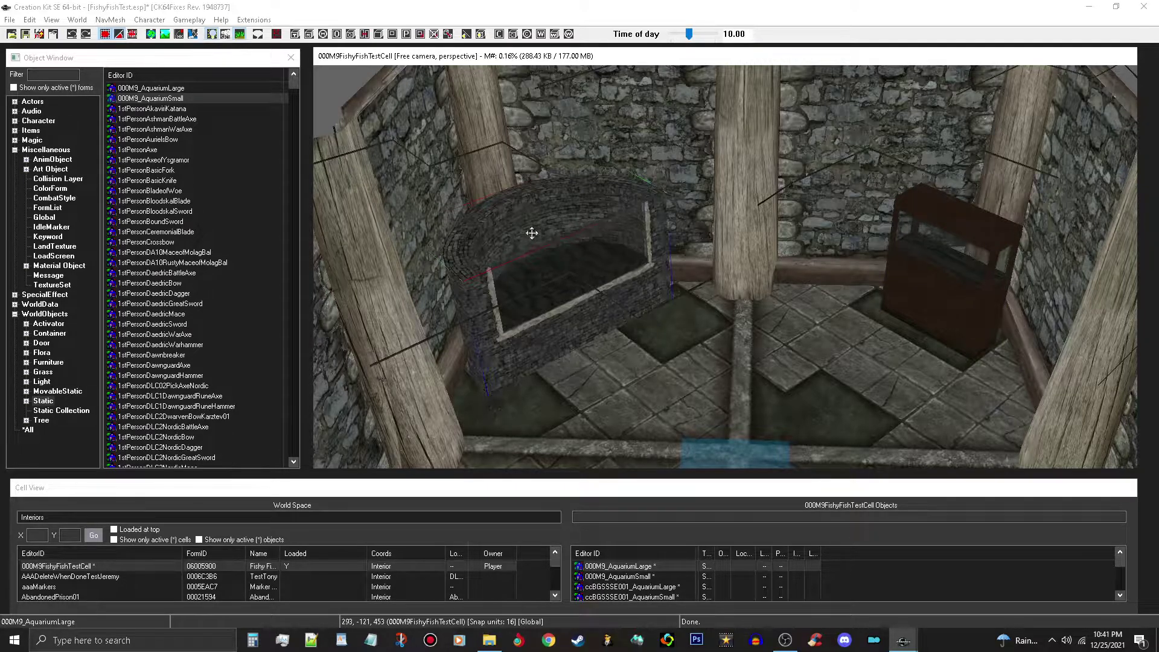
{"action": "left_click", "coordinate": [296, 35]}
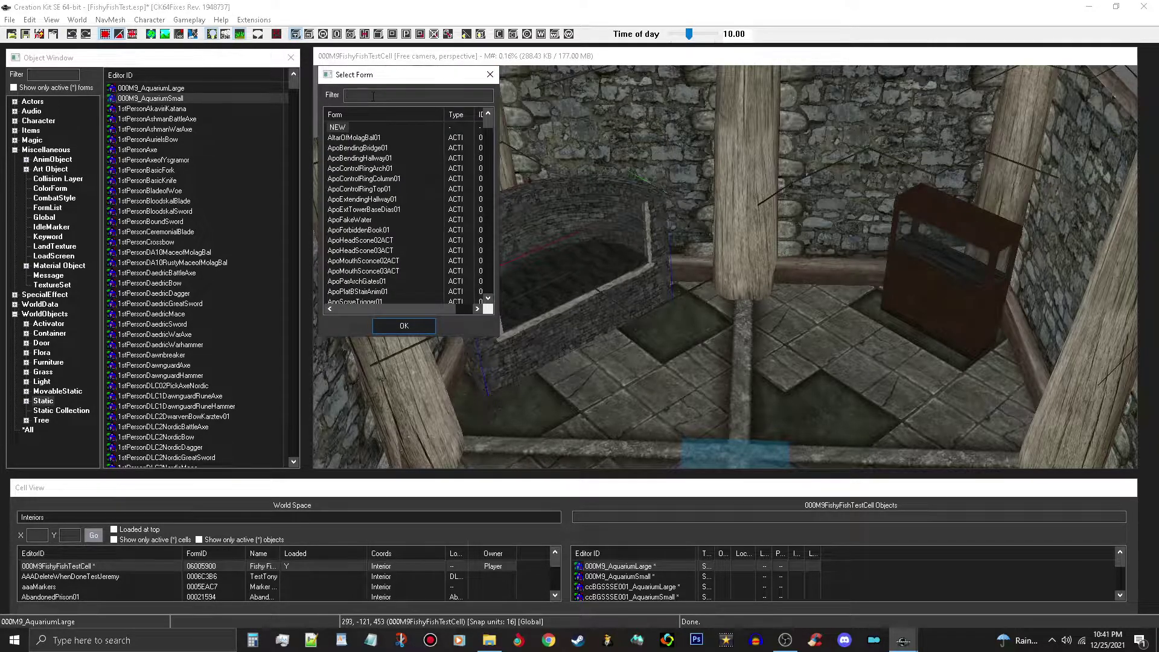
{"action": "type", "text": "tank"}
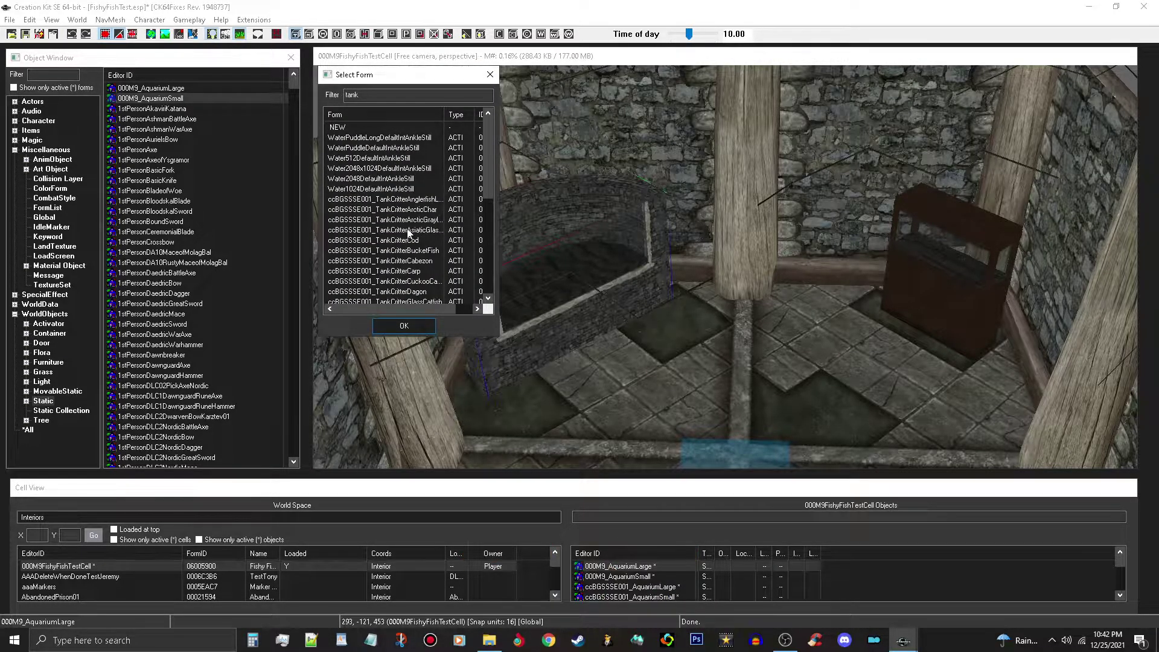
{"action": "scroll", "coordinate": [408, 233], "scroll_direction": "down", "scroll_amount": 1}
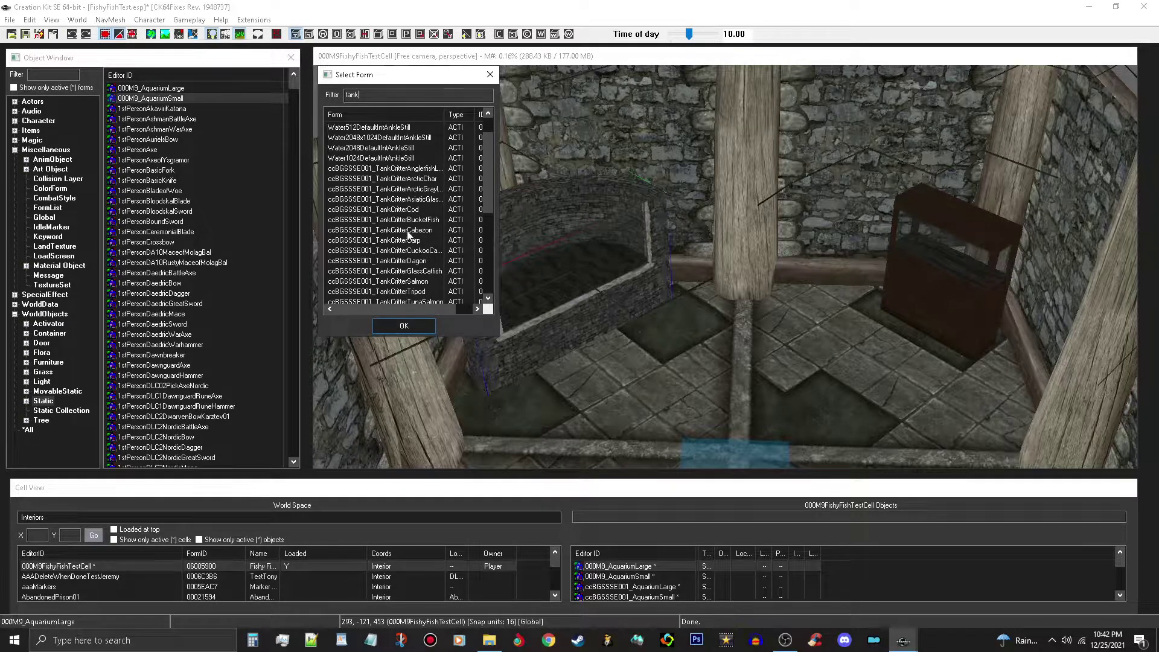
{"action": "scroll", "coordinate": [408, 234], "scroll_direction": "down", "scroll_amount": 2}
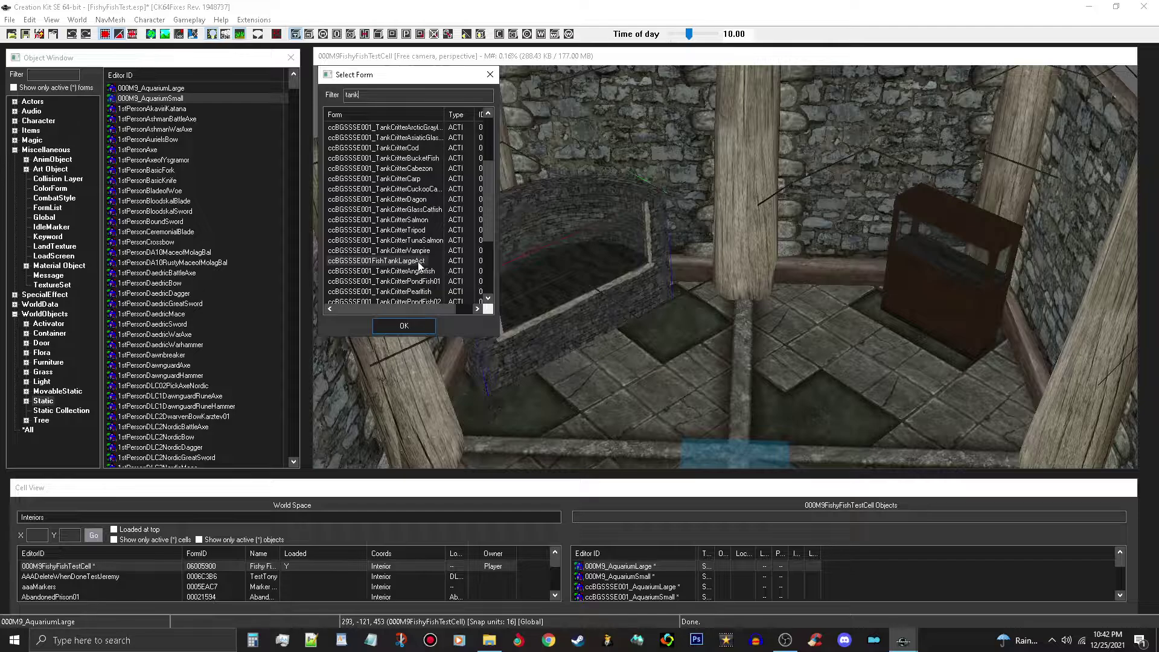
{"action": "left_click", "coordinate": [420, 260]}
{"action": "left_click", "coordinate": [424, 327]}
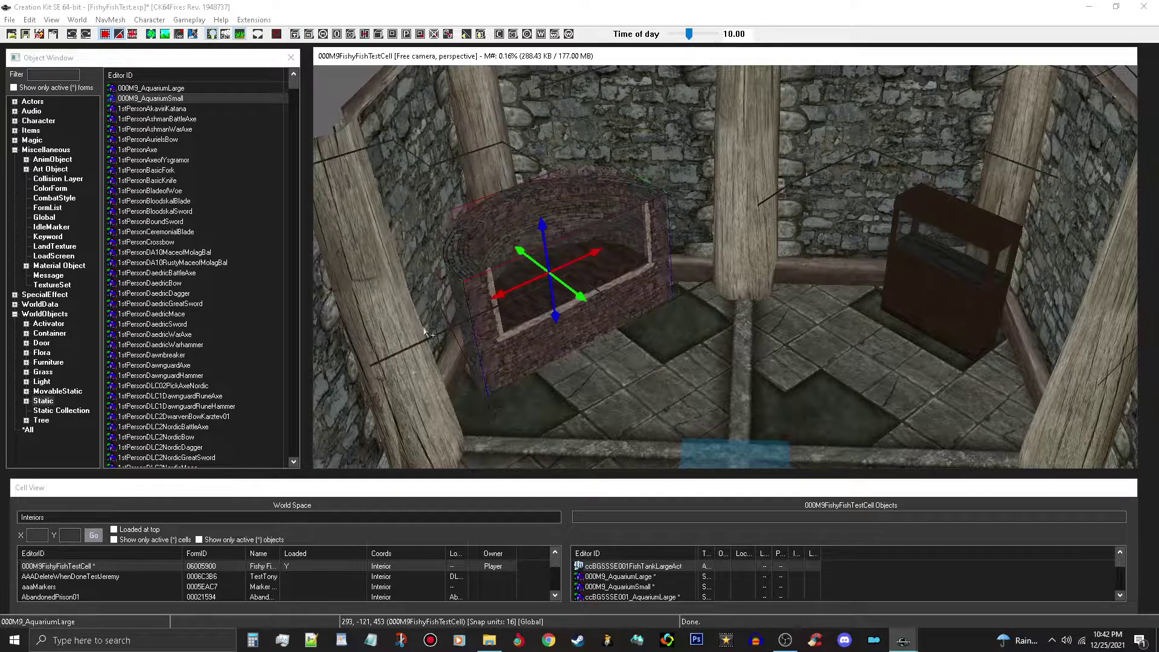
Shrink the activator box's depth from the back so it covers only the front part of the large aquarium.
{"action": "scroll", "coordinate": [553, 298], "scroll_direction": "up", "scroll_amount": 3}
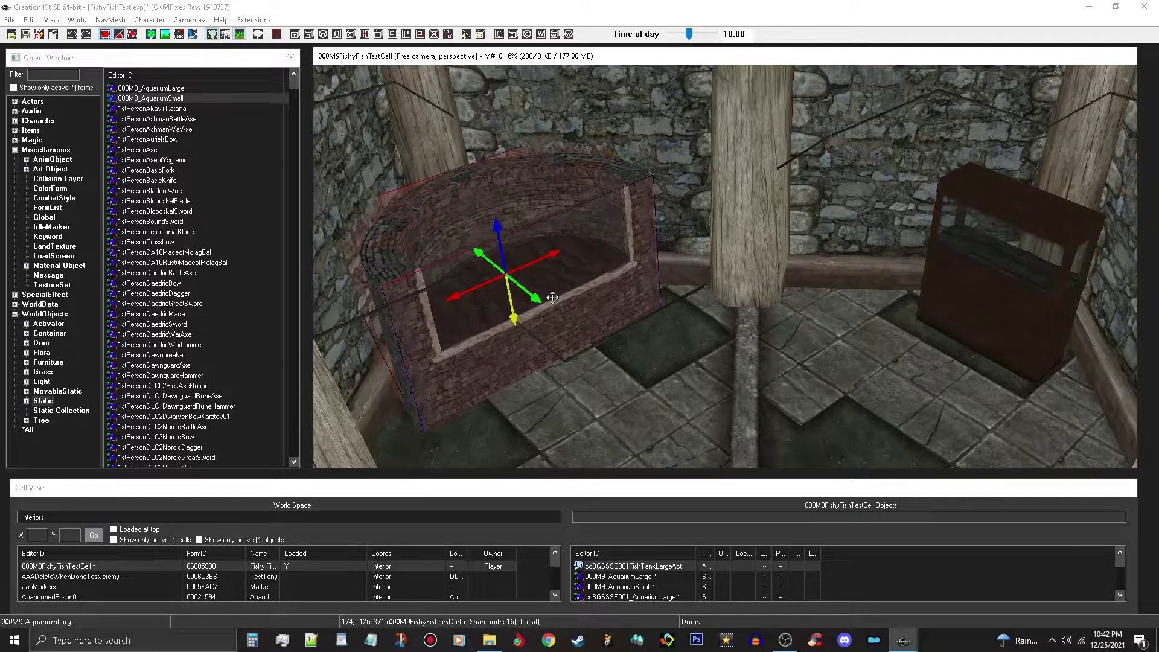
{"action": "scroll", "coordinate": [552, 297], "scroll_direction": "up", "scroll_amount": 3}
{"action": "scroll", "coordinate": [564, 297], "scroll_direction": "up", "scroll_amount": 1}
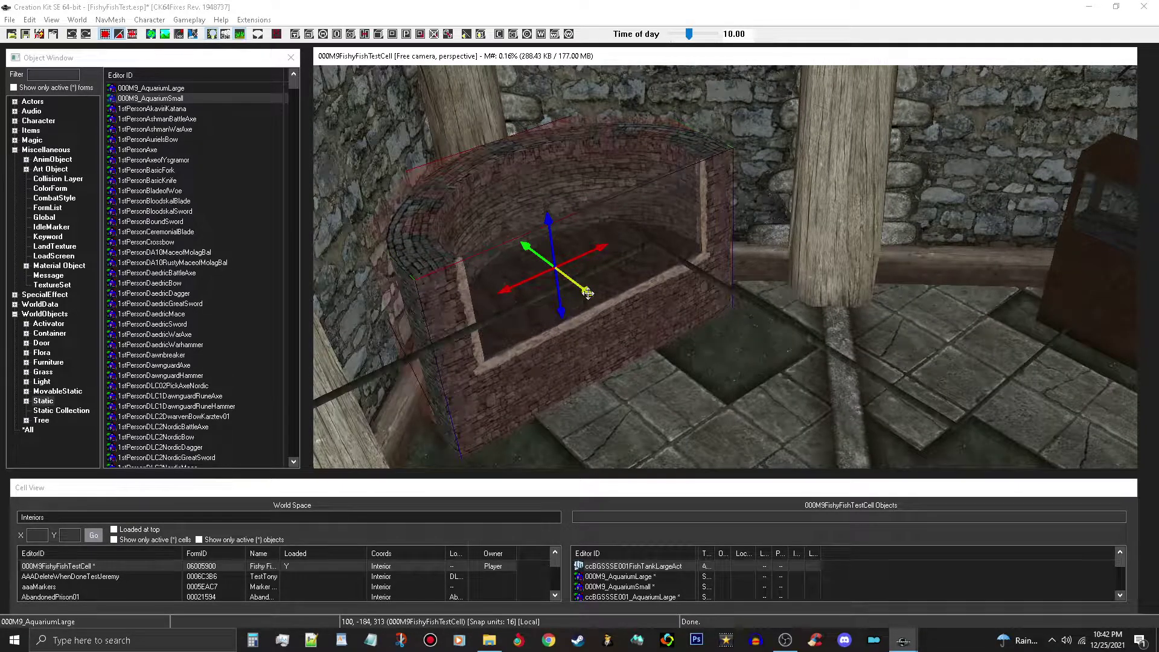
{"action": "middle_click_drag", "start_coordinate": [586, 293], "coordinate": [628, 348], "text": "shift"}
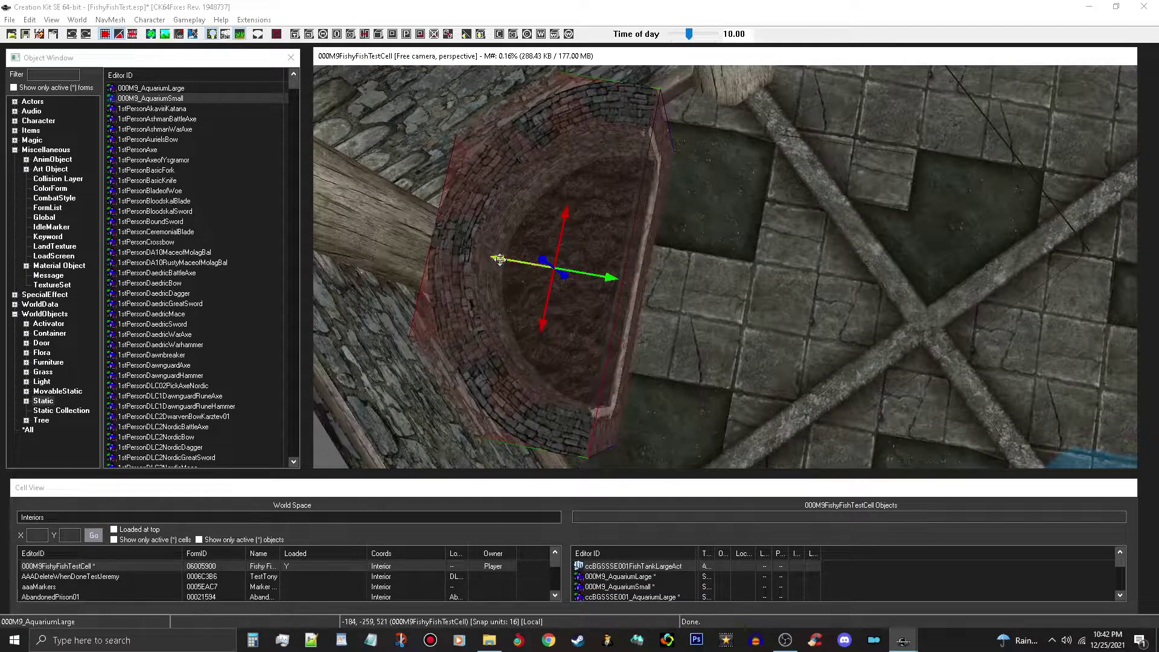
{"action": "left_click_drag", "start_coordinate": [497, 256], "coordinate": [565, 270]}
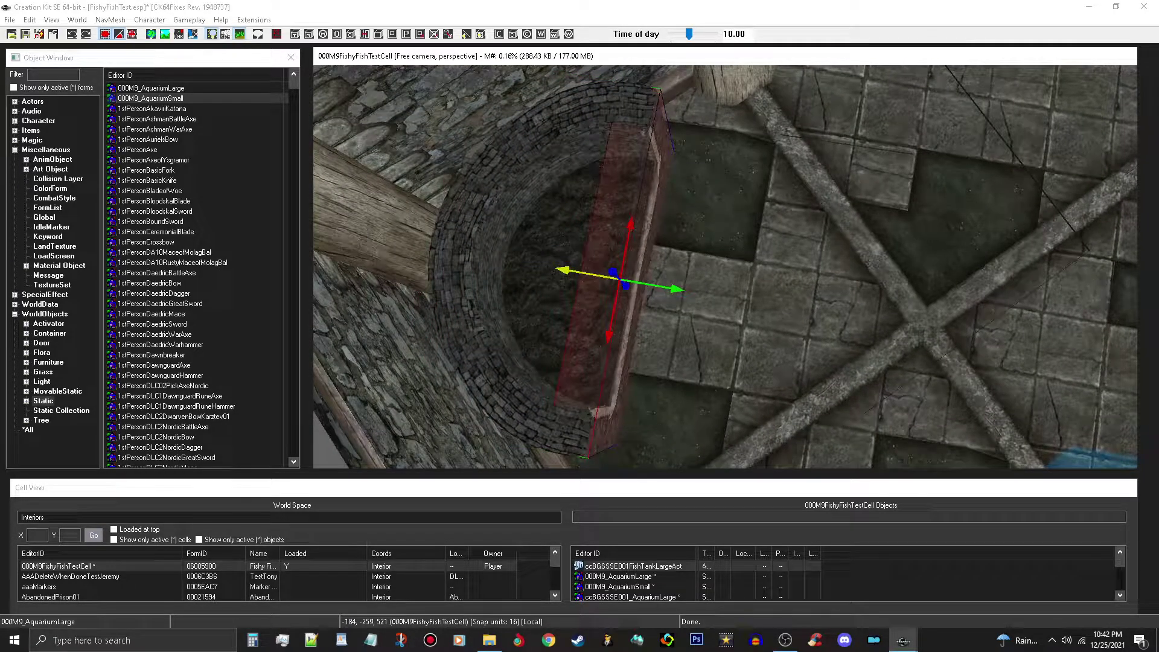
Narrow the activator box slightly from both ends to fit the width of the large aquarium's front.
{"action": "middle_click_drag", "start_coordinate": [658, 263], "coordinate": [631, 288], "text": "shift"}
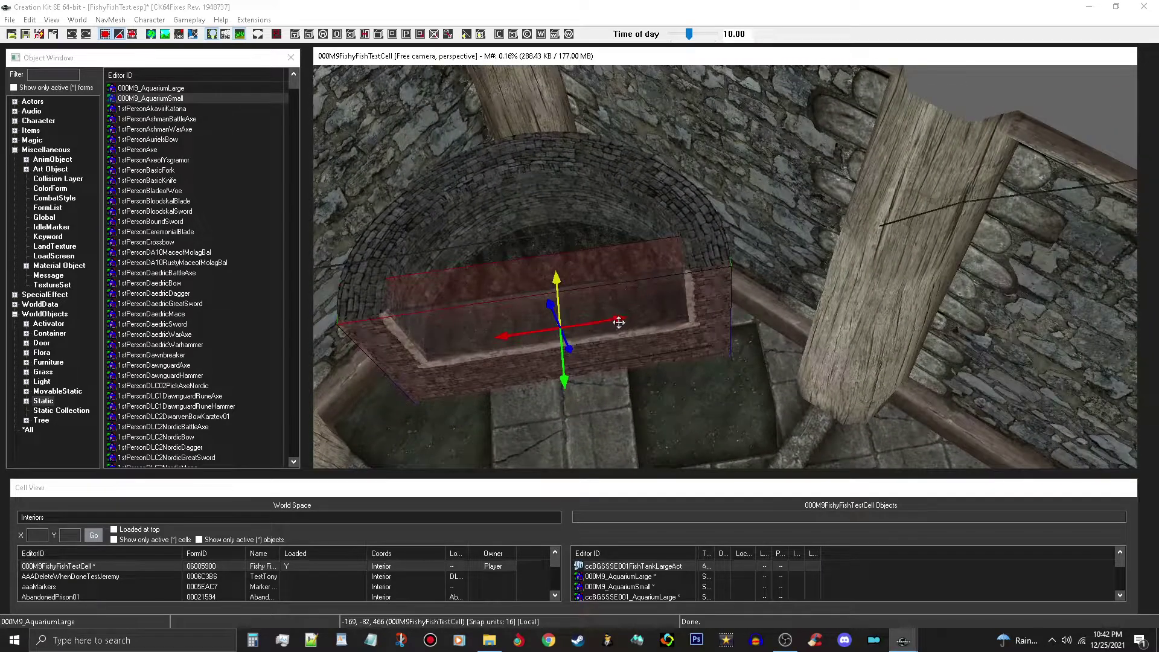
{"action": "mouse_move", "coordinate": [622, 325]}
{"action": "left_mouse_down"}
{"action": "mouse_move", "coordinate": [596, 328]}
{"action": "mouse_move", "coordinate": [612, 325]}
{"action": "left_mouse_up"}
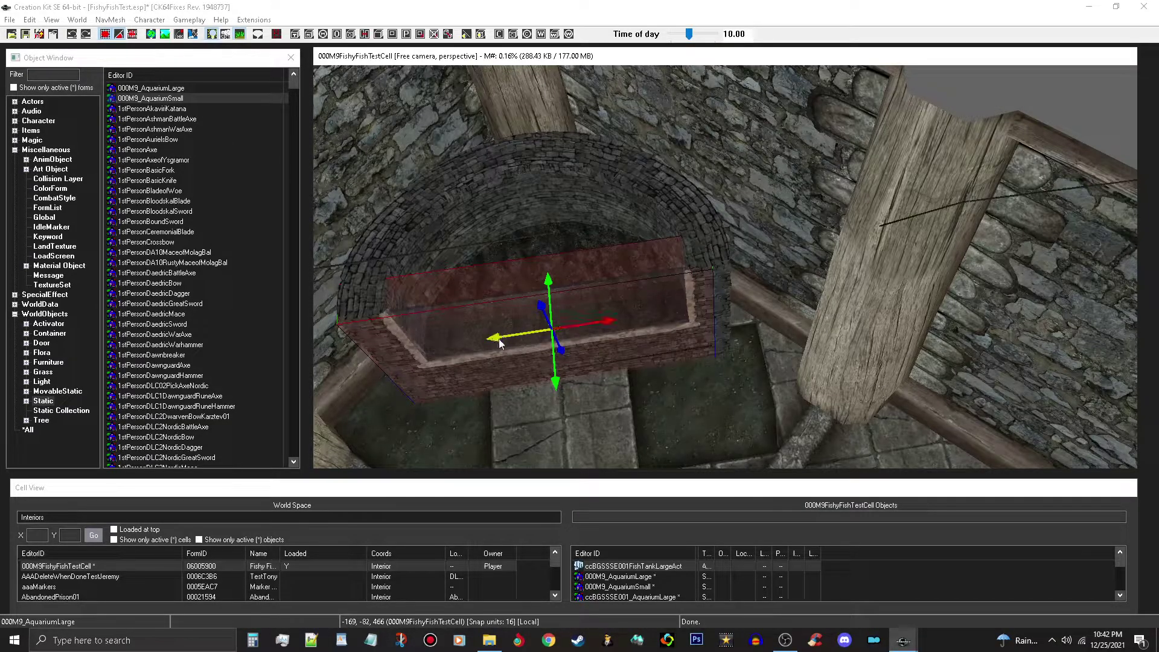
{"action": "mouse_move", "coordinate": [499, 343]}
{"action": "left_mouse_down"}
{"action": "mouse_move", "coordinate": [528, 342]}
{"action": "mouse_move", "coordinate": [477, 344]}
{"action": "mouse_move", "coordinate": [568, 332]}
{"action": "mouse_move", "coordinate": [432, 337]}
{"action": "mouse_move", "coordinate": [516, 334]}
{"action": "left_mouse_up"}
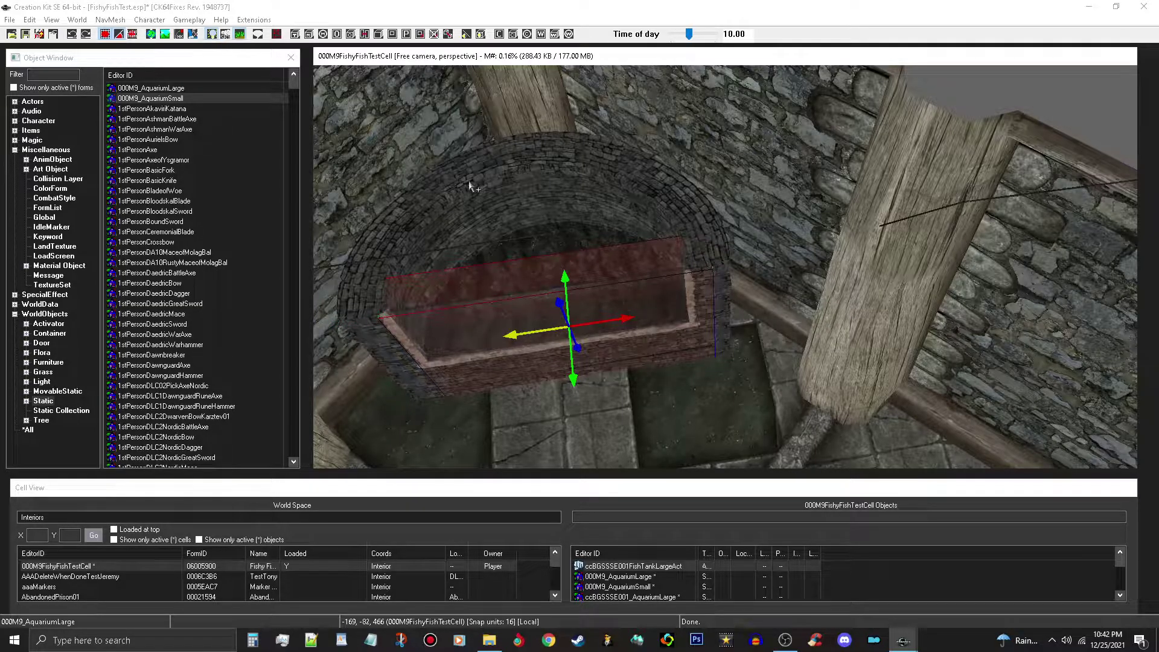
Hide the resize gizmos and move the activator box forward and sideways over the front wall of the large aquarium.
{"action": "left_click", "coordinate": [567, 328]}
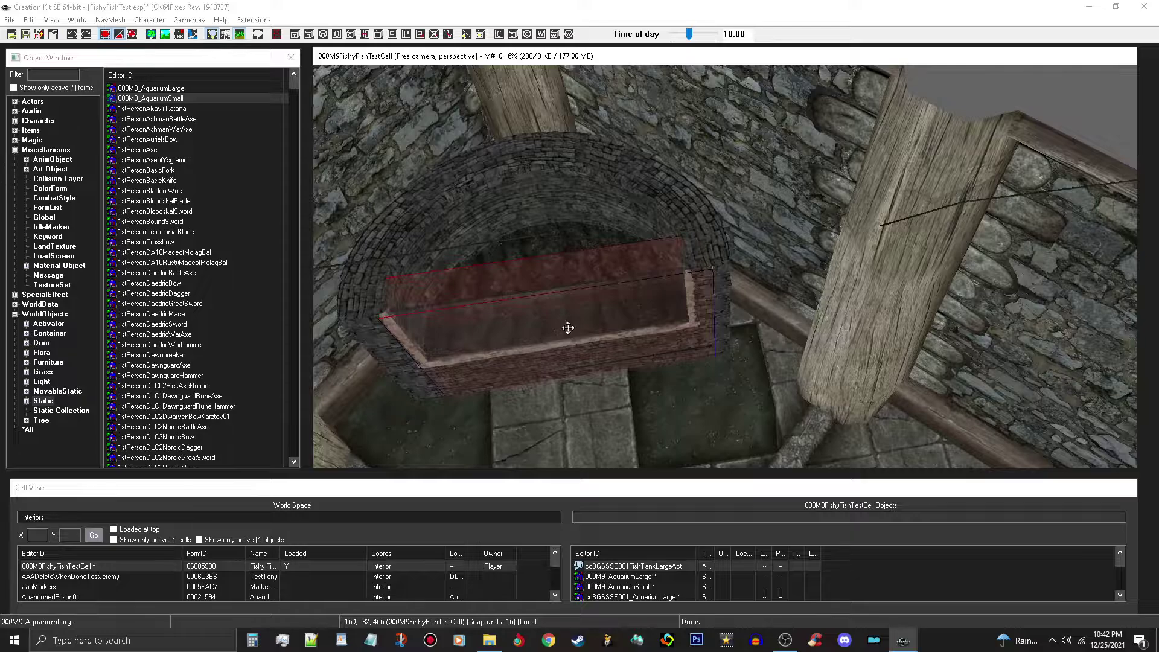
{"action": "left_click_drag", "start_coordinate": [568, 328], "coordinate": [561, 330]}
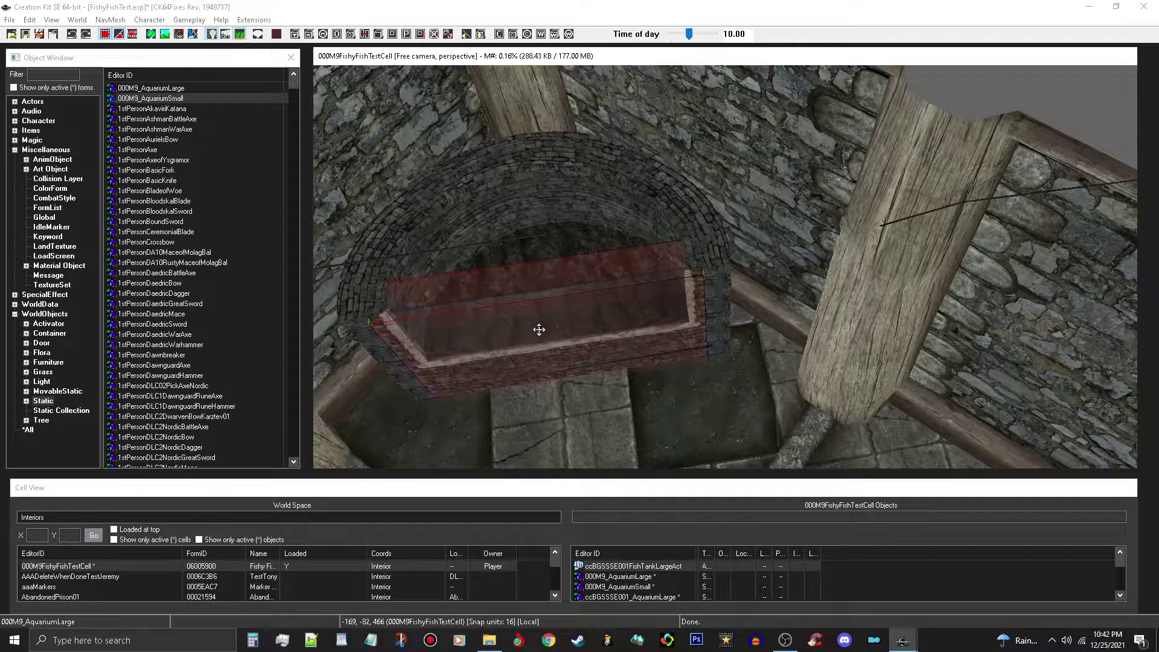
{"action": "key", "text": "2"}
{"action": "key", "text": "2"}
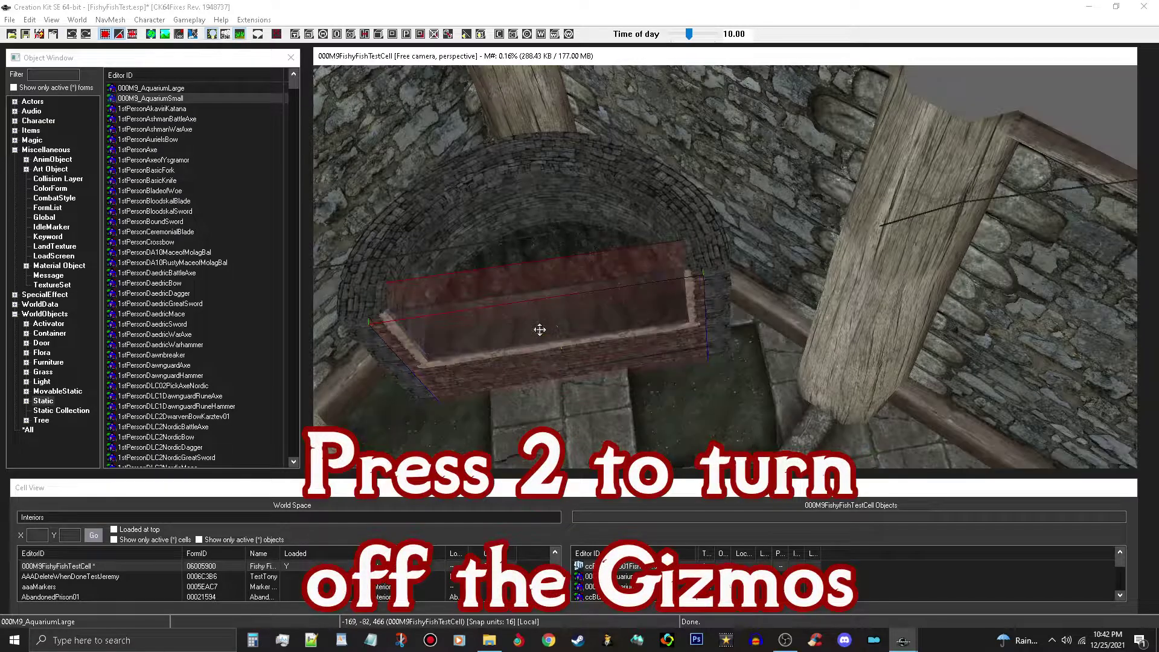
{"action": "scroll", "coordinate": [558, 329], "scroll_direction": "up", "scroll_amount": 4}
{"action": "middle_click_drag", "start_coordinate": [557, 329], "coordinate": [579, 308]}
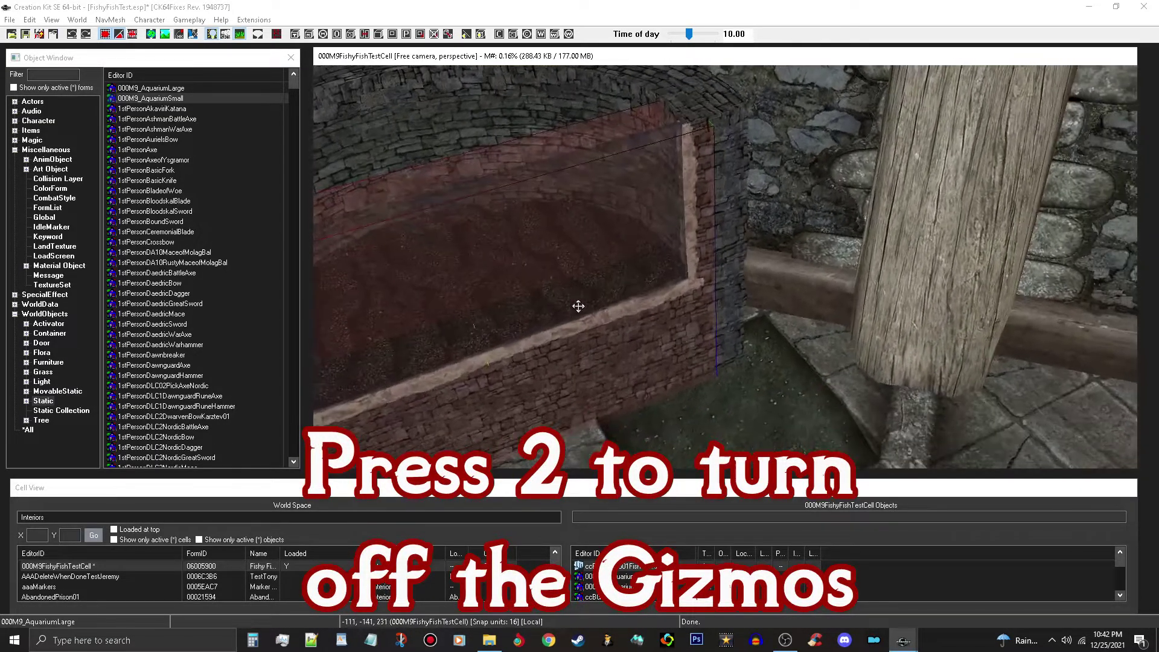
{"action": "key", "text": "2"}
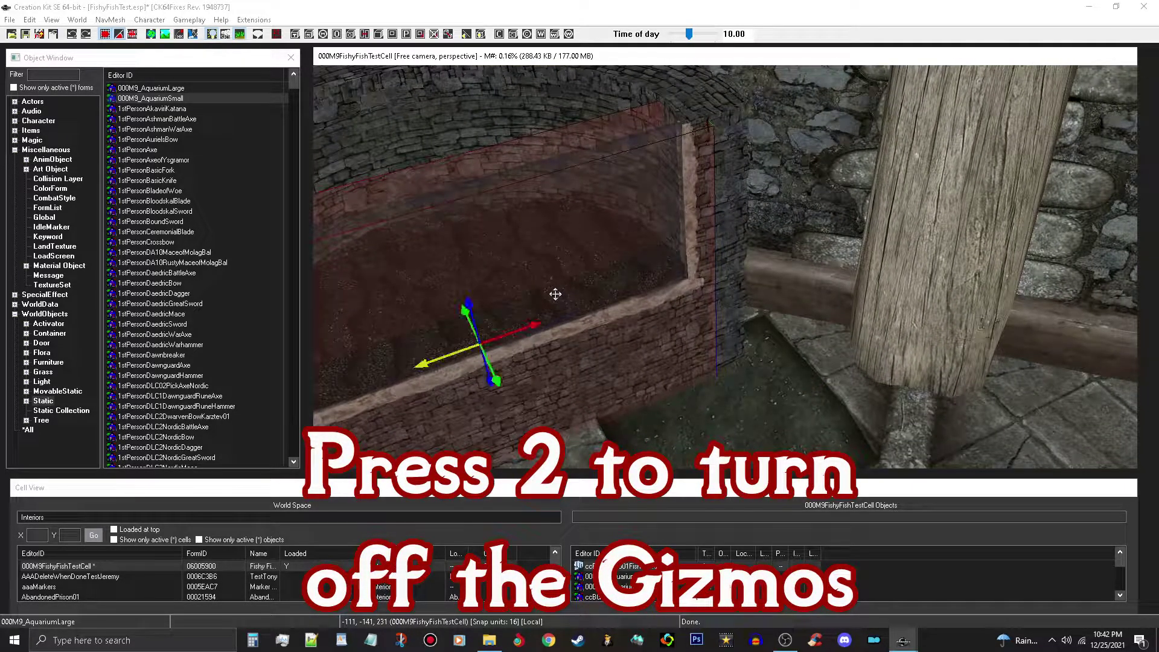
{"action": "key", "text": "2"}
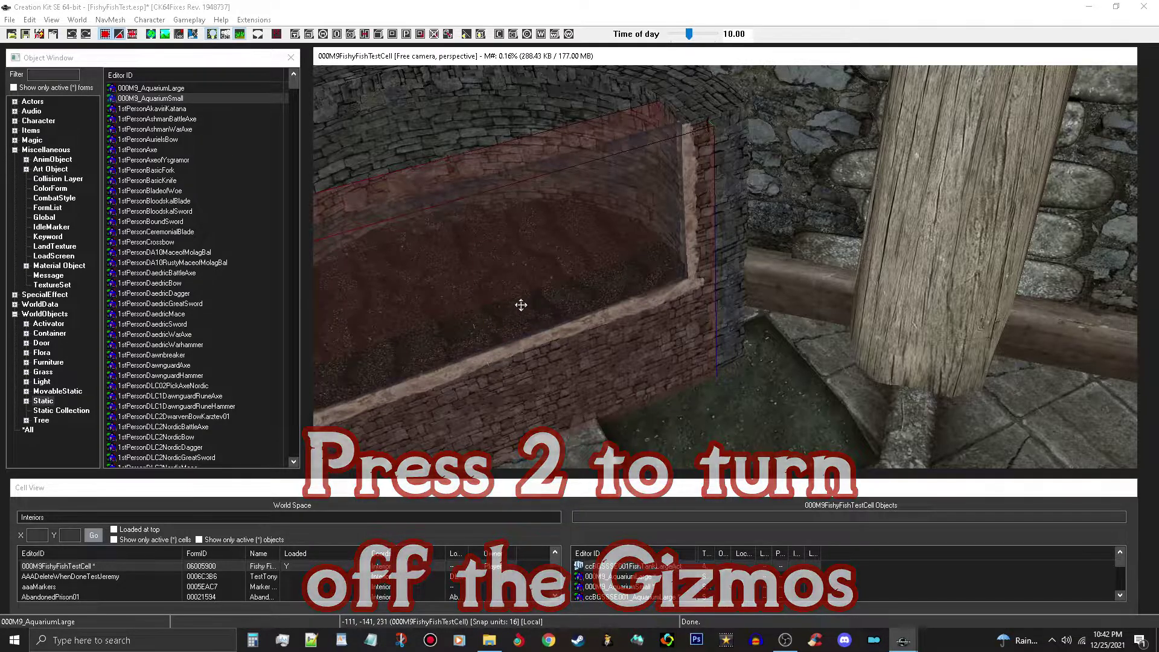
{"action": "left_click_drag", "start_coordinate": [520, 305], "coordinate": [566, 311]}
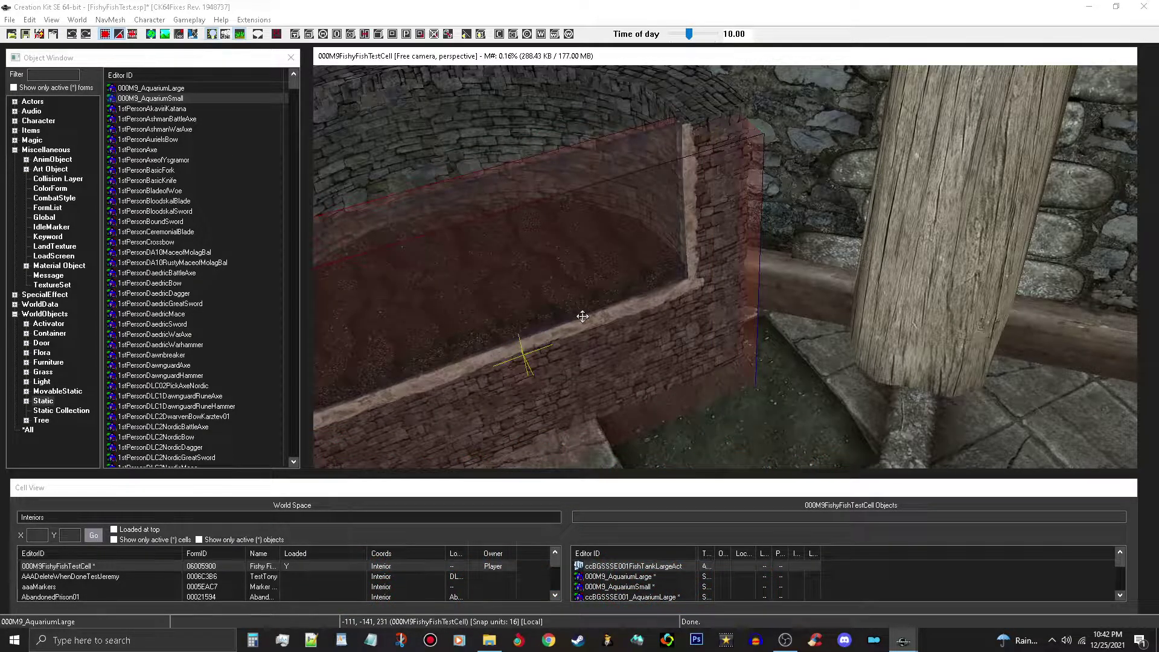
Show the resize gizmos and raise the activator box's lower face off the floor towards the aquarium's window ledge.
{"action": "scroll", "coordinate": [582, 317], "scroll_direction": "down", "scroll_amount": 2}
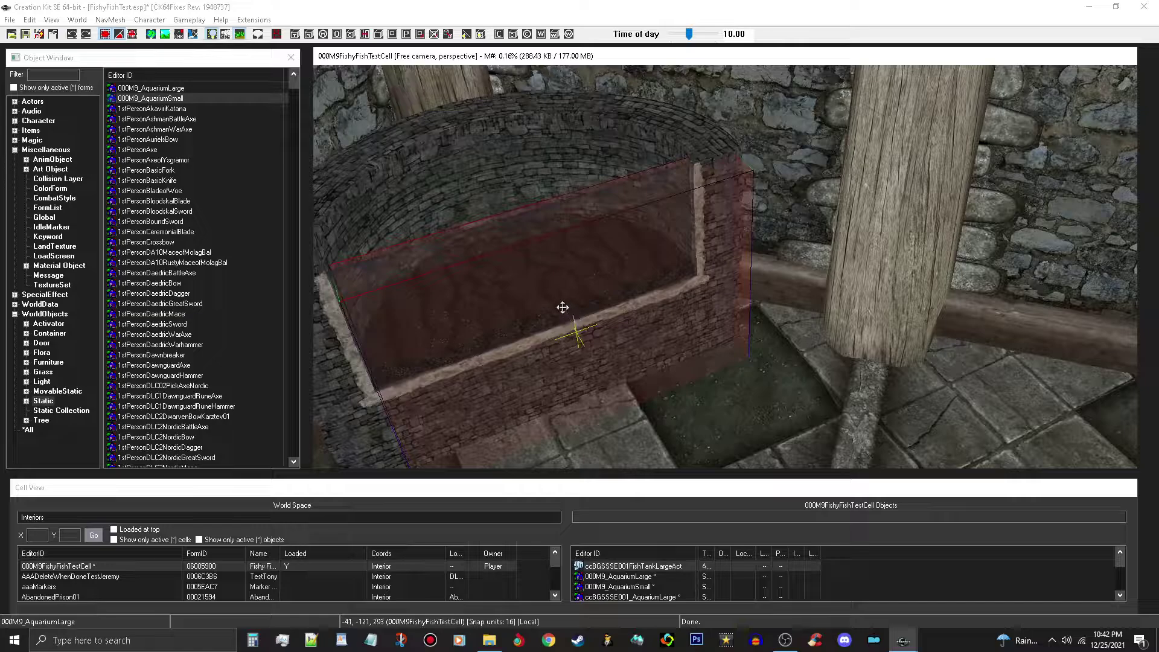
{"action": "middle_click_drag", "start_coordinate": [583, 315], "coordinate": [568, 292], "text": "shift"}
{"action": "key", "text": "2"}
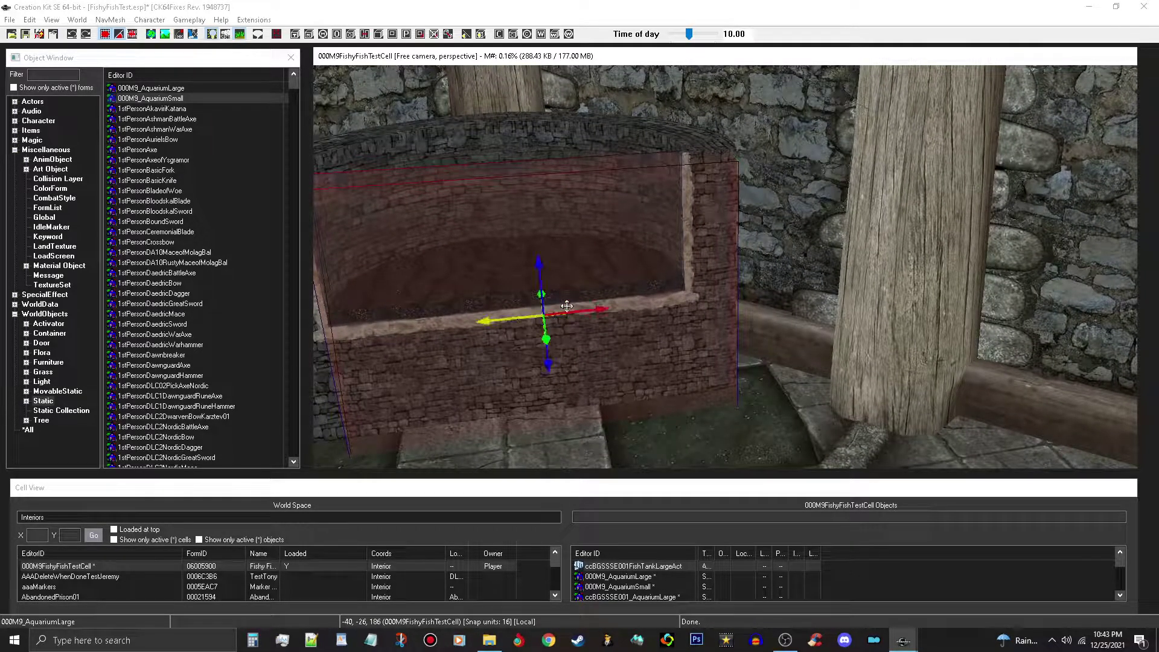
{"action": "middle_click_drag", "start_coordinate": [568, 292], "coordinate": [568, 307], "text": "shift"}
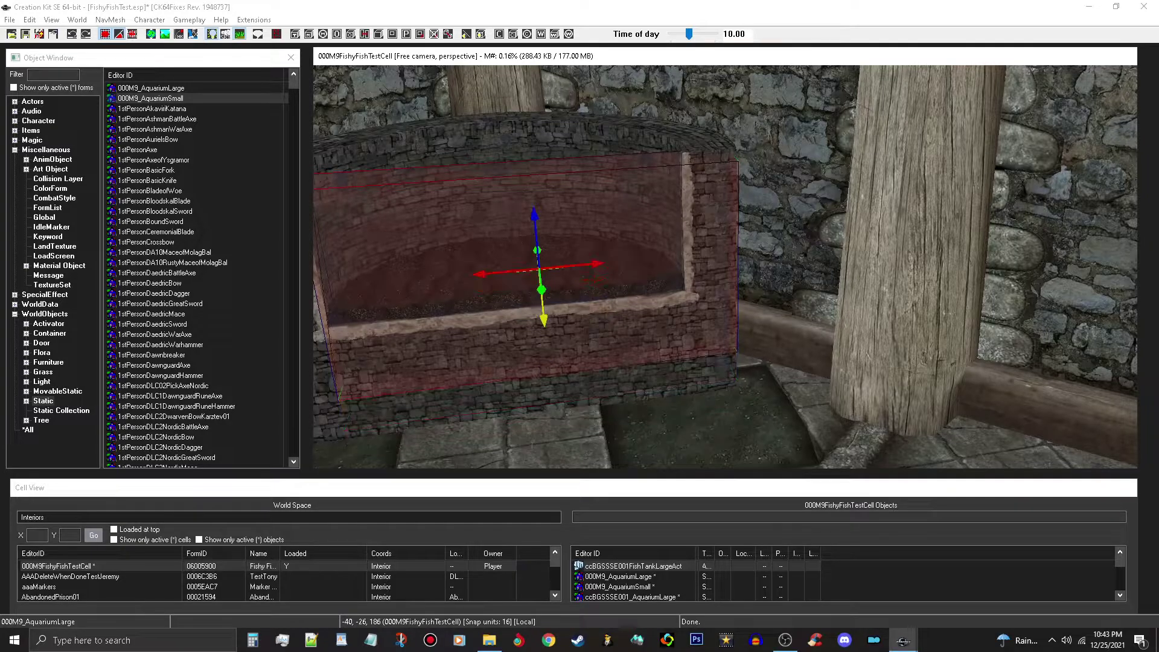
{"action": "left_click_drag", "start_coordinate": [544, 318], "coordinate": [542, 303]}
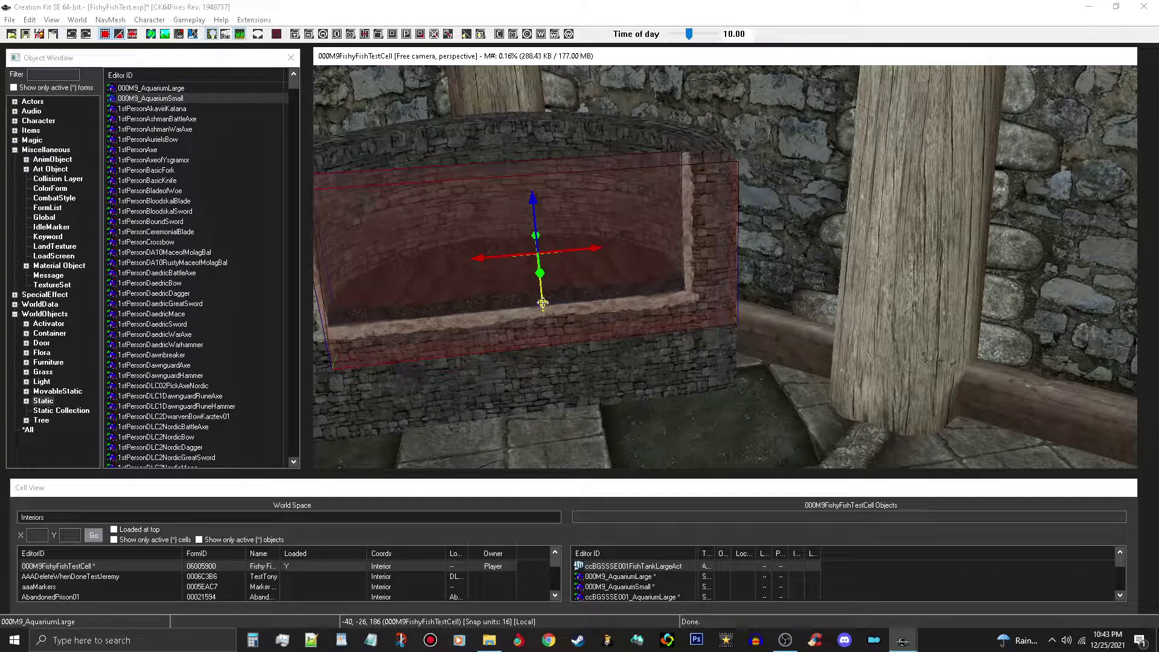